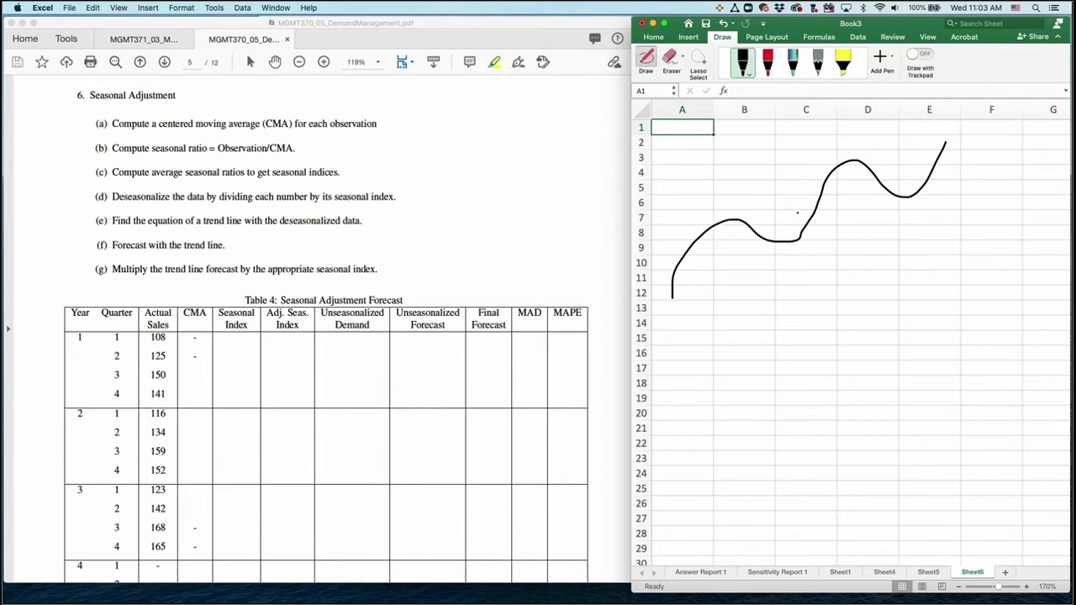
- Draw a red trend line through the black wave and a multicoloured wave around the straight line below it
left_click(768, 61)
left_click_drag(671, 280, 770, 220)
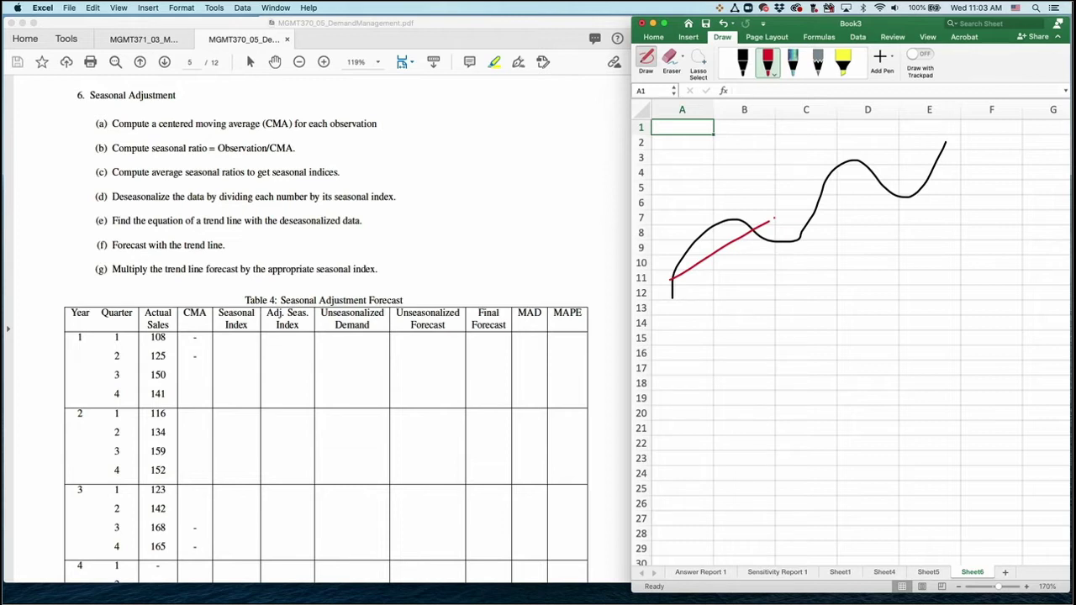
mouse_move(772, 220)
left_mouse_down()
mouse_move(870, 164)
mouse_move(992, 121)
left_mouse_up()
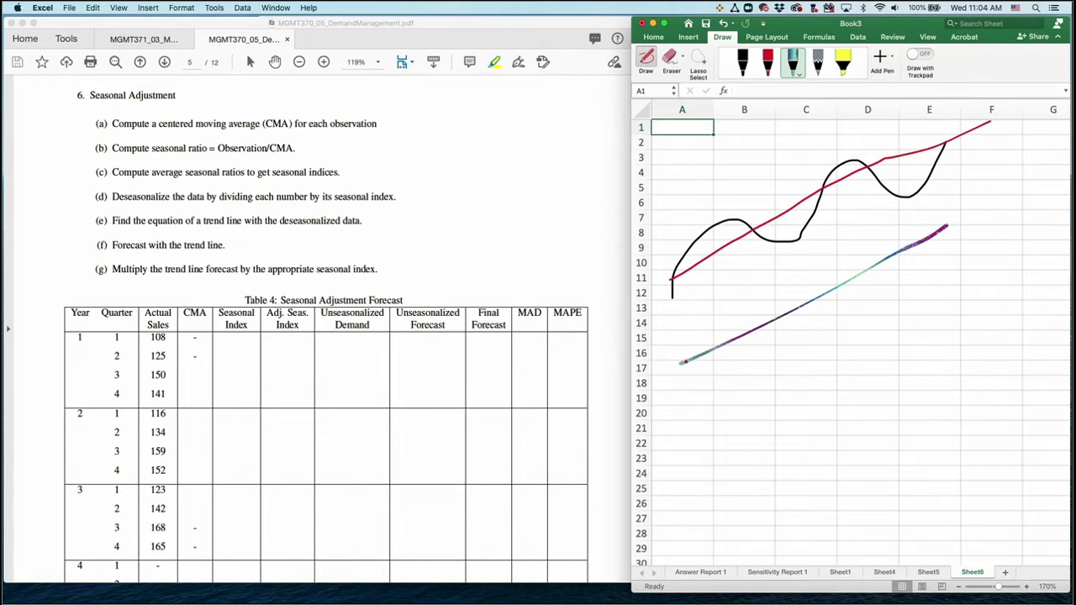
mouse_move(683, 362)
left_mouse_down()
mouse_move(709, 324)
mouse_move(763, 319)
left_mouse_up()
mouse_move(767, 321)
left_mouse_down()
mouse_move(817, 327)
mouse_move(866, 244)
mouse_move(924, 256)
mouse_move(994, 208)
left_mouse_up()
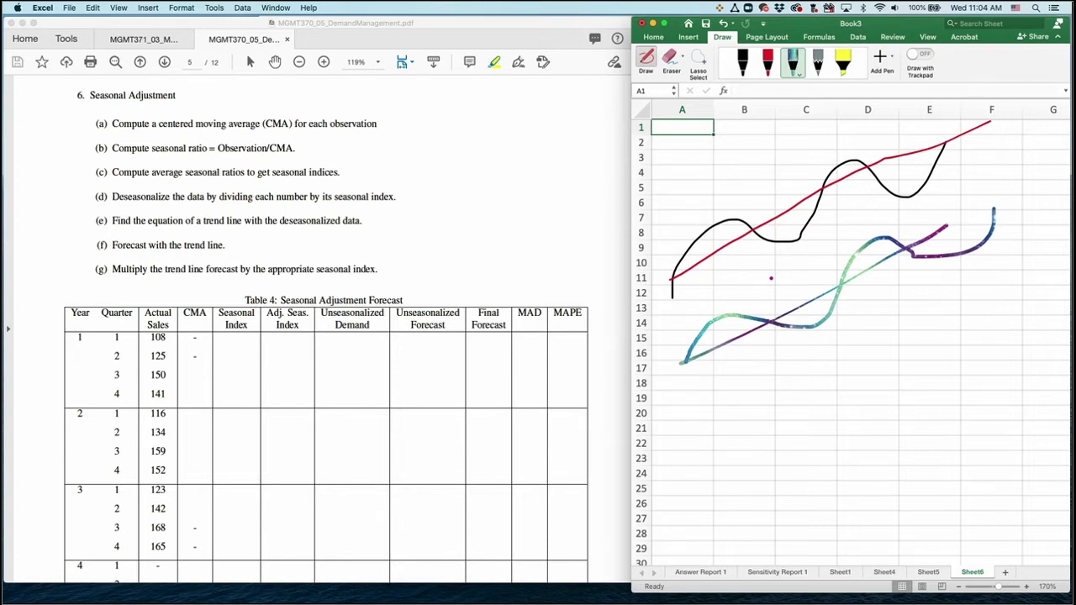
- Erase all ink drawings from the sheet
left_click(670, 57)
mouse_move(719, 227)
left_mouse_down()
mouse_move(832, 180)
mouse_move(805, 264)
mouse_move(821, 351)
mouse_move(706, 347)
left_mouse_up()
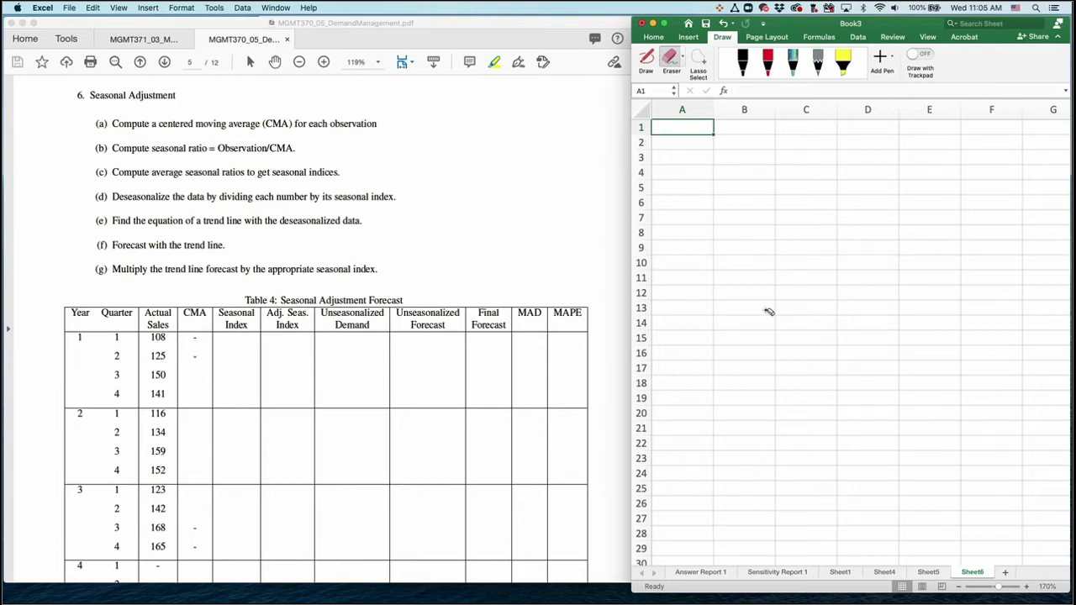
- Draw a black wave with a horizontal centre line through it and tick marks along the curve
left_click(743, 63)
left_click_drag(682, 206, 835, 183)
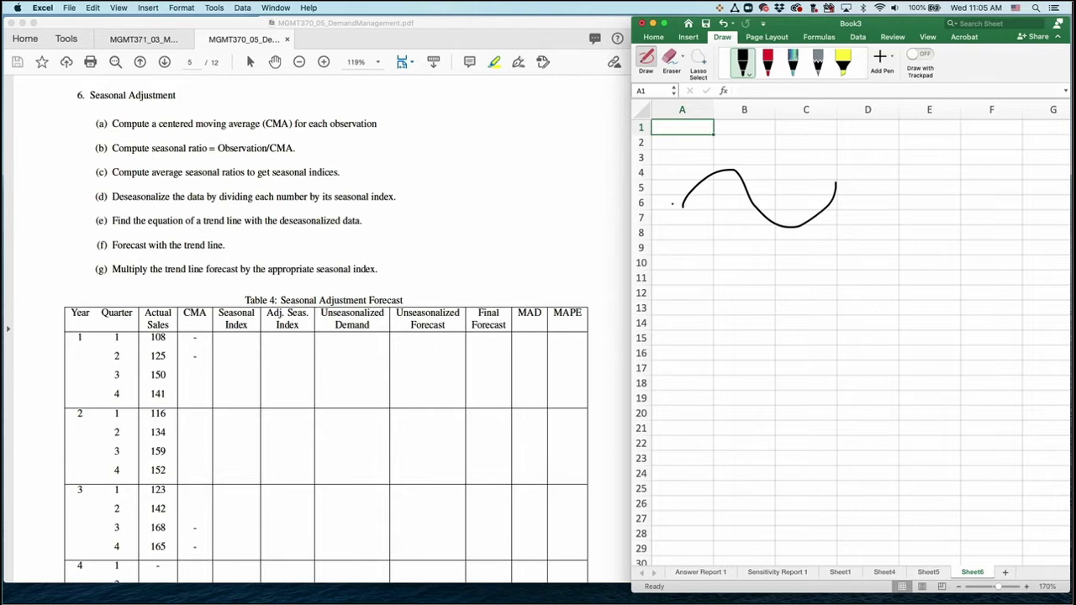
left_click_drag(668, 201, 878, 199)
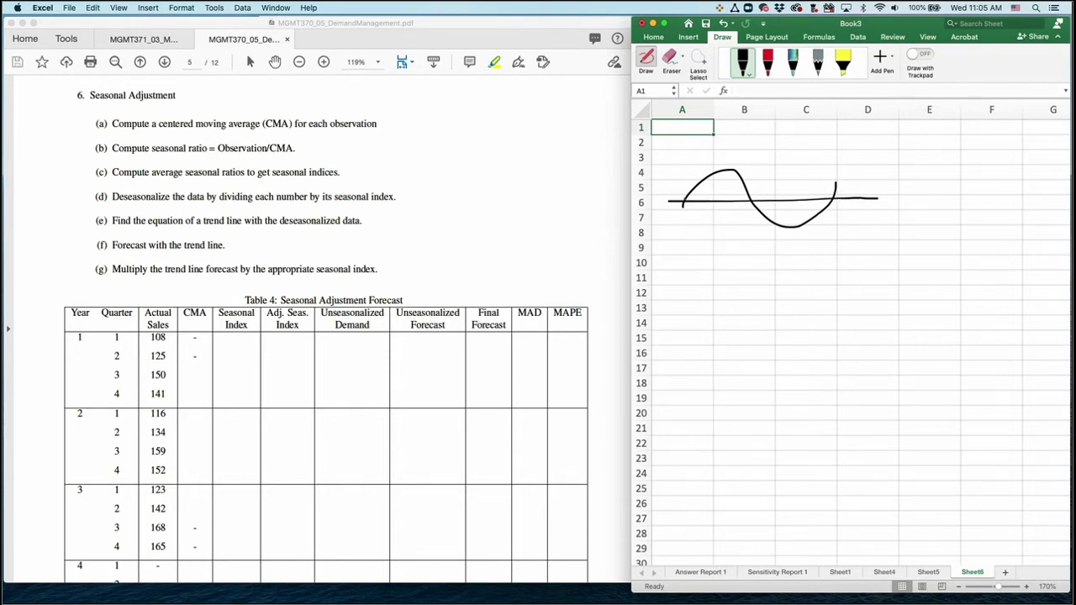
left_click_drag(684, 200, 685, 210)
mouse_move(726, 166)
left_mouse_down()
mouse_move(749, 211)
mouse_move(792, 232)
left_mouse_up()
- Handwrite the labels Q1, Q2, Q3 and Q4 in black below the wave, making the workbook window wide enough for them
mouse_move(685, 247)
left_mouse_down()
mouse_move(730, 270)
mouse_move(688, 245)
mouse_move(740, 291)
left_mouse_up()
left_click_drag(749, 254, 749, 291)
mouse_move(829, 244)
left_mouse_down()
mouse_move(863, 256)
mouse_move(829, 242)
mouse_move(867, 292)
mouse_move(895, 293)
left_mouse_up()
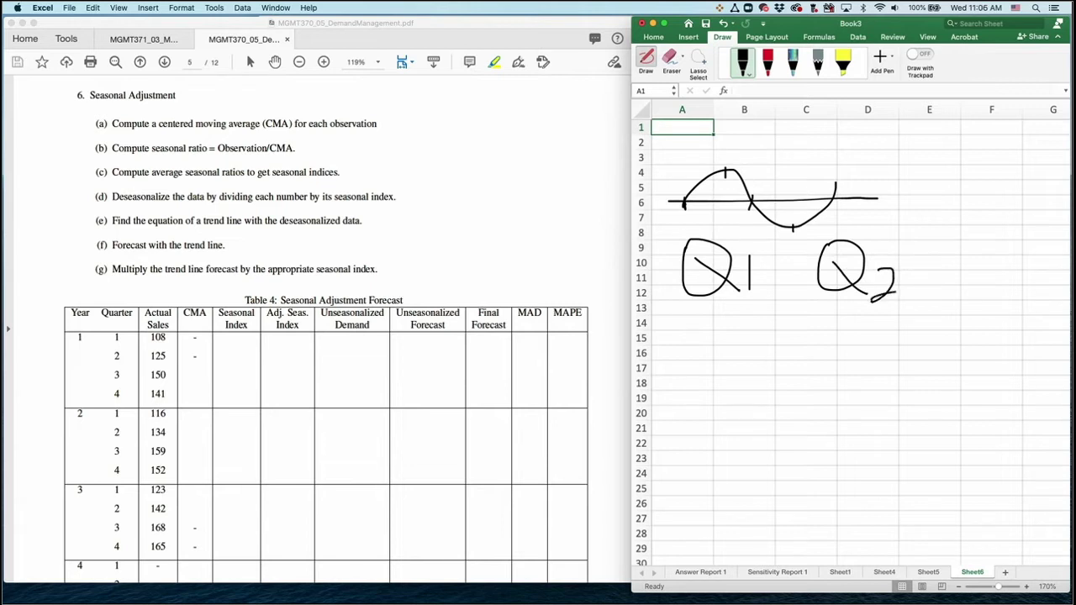
mouse_move(953, 248)
left_mouse_down()
mouse_move(989, 249)
mouse_move(956, 246)
left_mouse_up()
mouse_move(958, 247)
left_mouse_down()
mouse_move(1015, 301)
mouse_move(1003, 311)
left_mouse_up()
left_click_drag(1047, 246, 1068, 287)
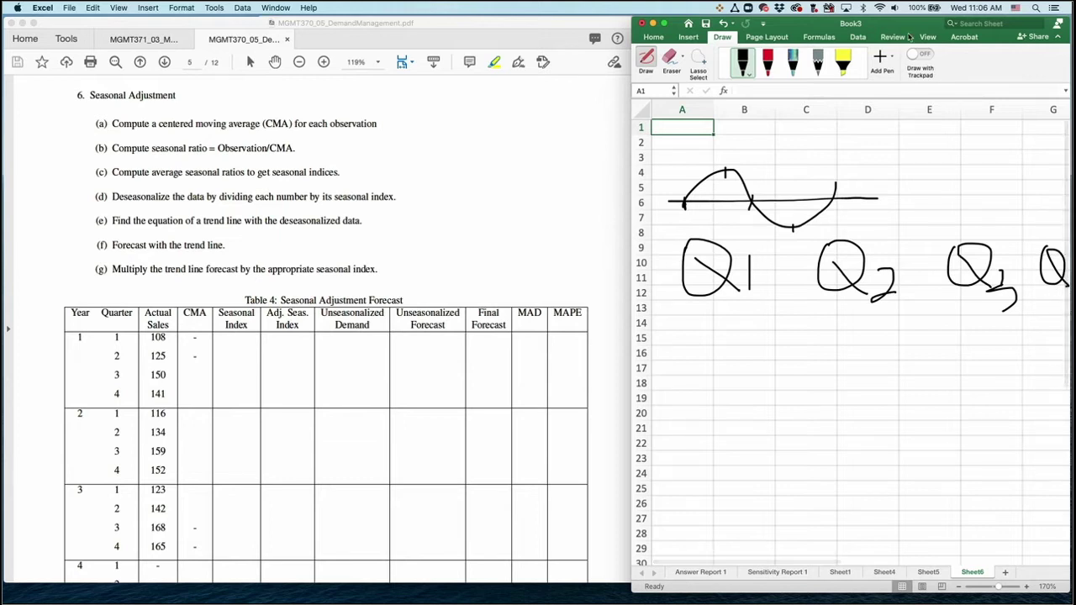
left_click_drag(911, 25, 793, 30)
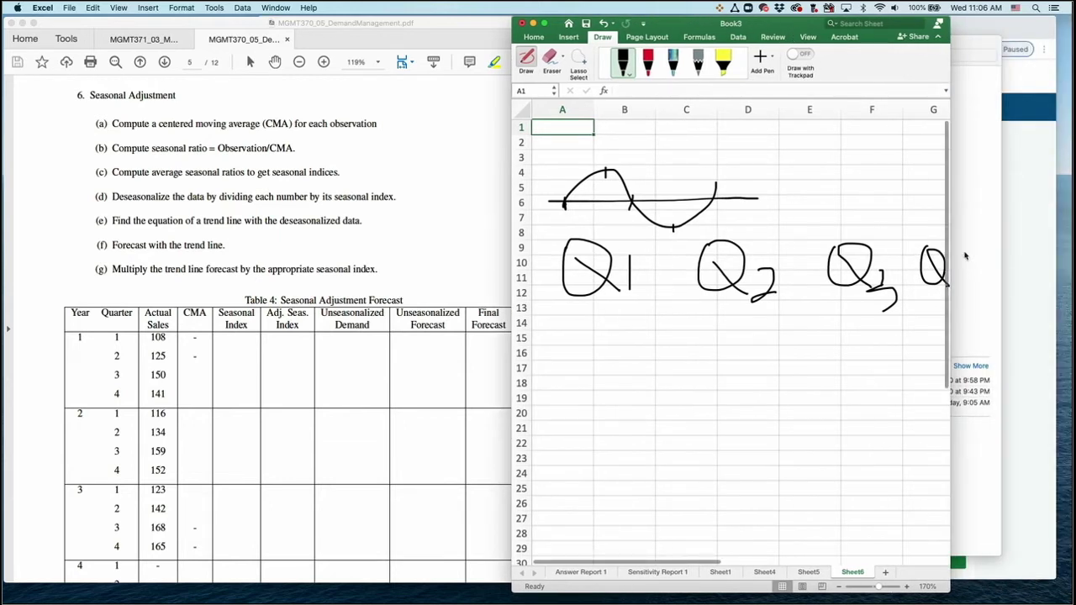
left_click_drag(950, 222, 1015, 222)
mouse_move(957, 281)
left_mouse_down()
mouse_move(954, 295)
mouse_move(974, 292)
mouse_move(970, 305)
left_mouse_up()
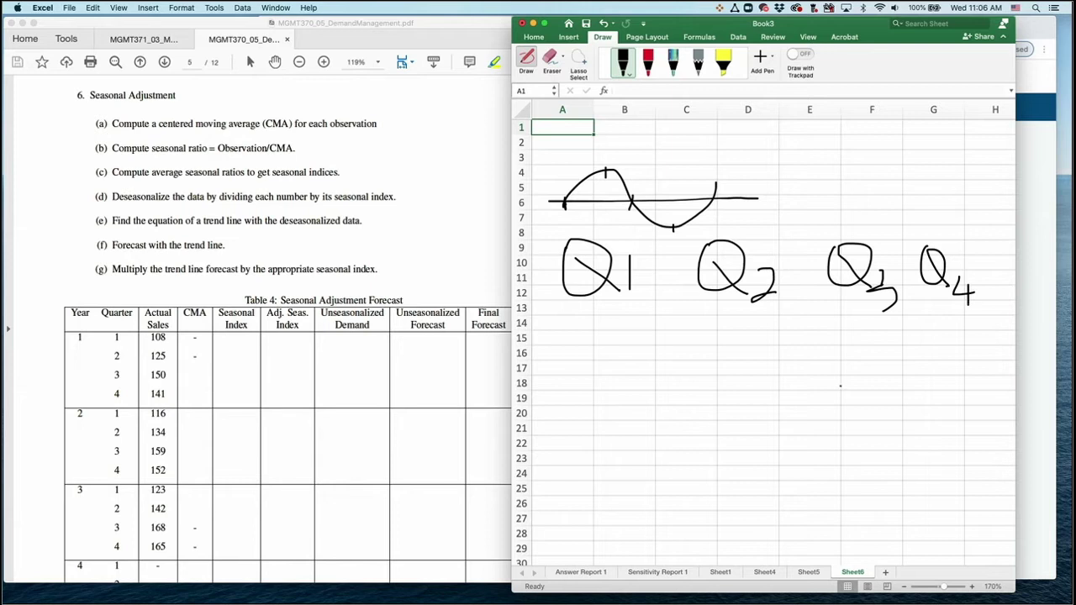
- In red, draw a divider between Q2 and Q3, an arrow under Q3, a curve from Q1 to Q4, and underline Q2 and Q4
left_click(647, 63)
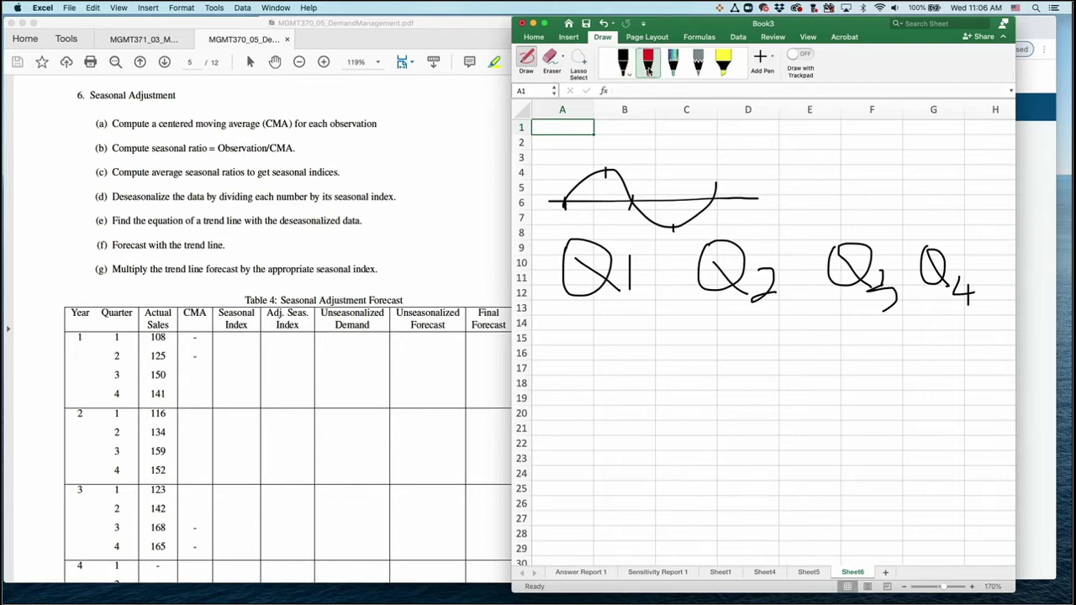
left_click_drag(800, 255, 800, 335)
left_click_drag(856, 330, 857, 380)
mouse_move(857, 329)
left_mouse_down()
mouse_move(847, 345)
mouse_move(870, 342)
left_mouse_up()
mouse_move(610, 308)
left_mouse_down()
mouse_move(731, 361)
mouse_move(953, 311)
left_mouse_up()
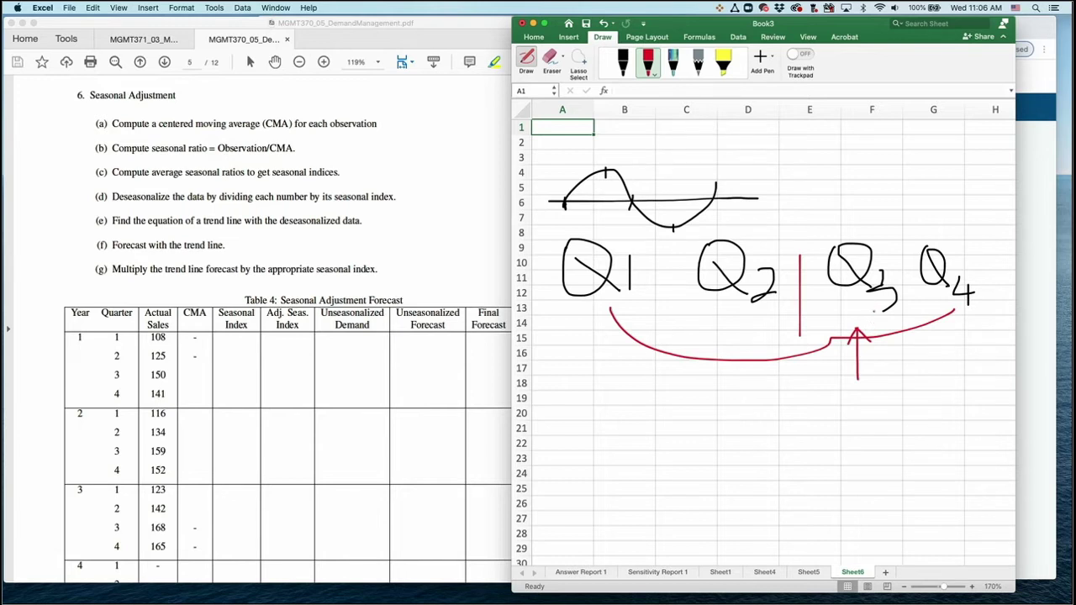
left_click_drag(725, 311, 780, 310)
left_click_drag(936, 299, 990, 299)
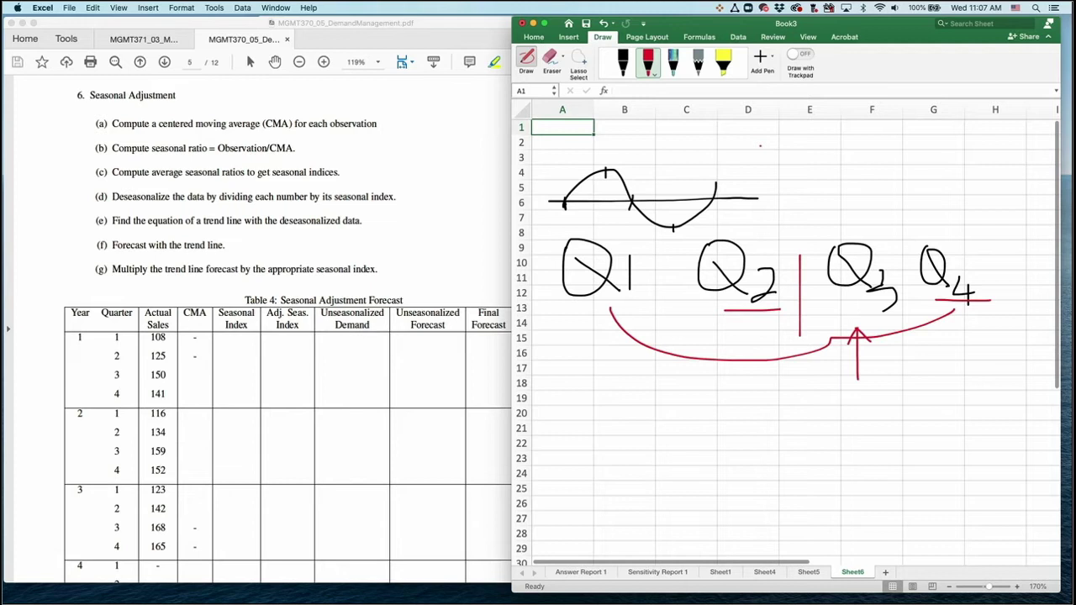
- Add a second black Q1 after Q4, underline both Q1 labels in multicolour with 0.5 below each, and put a tick above Q3
left_click(622, 61)
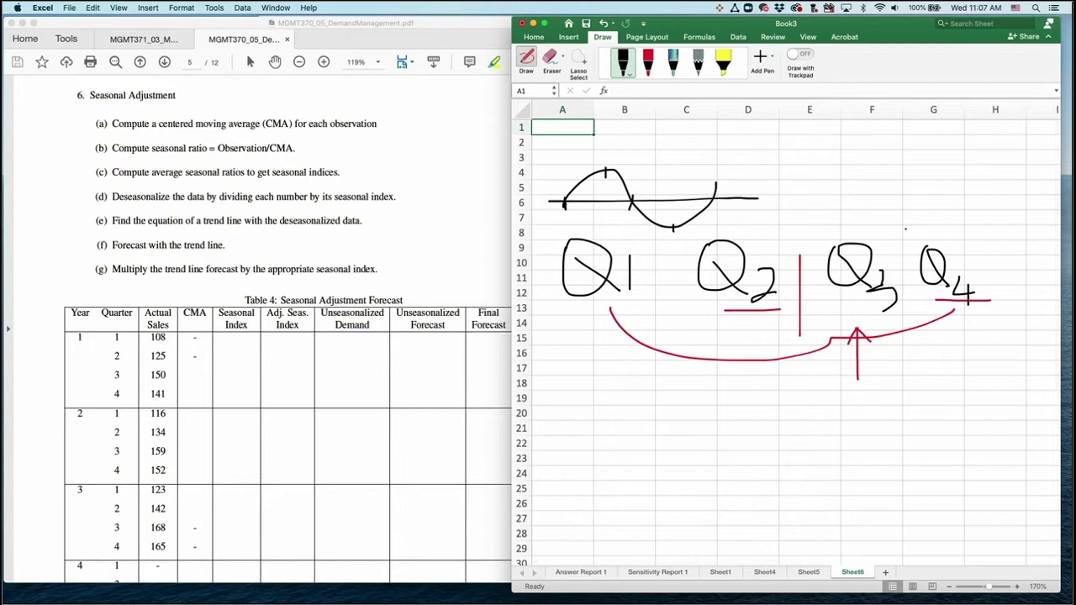
left_click_drag(1013, 240, 1040, 298)
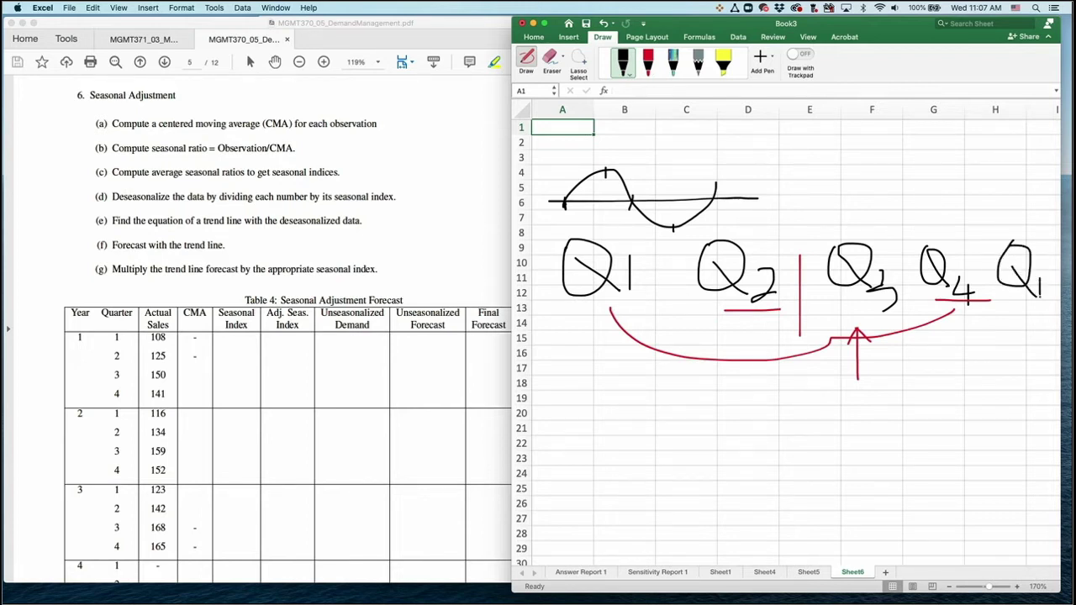
left_click(673, 61)
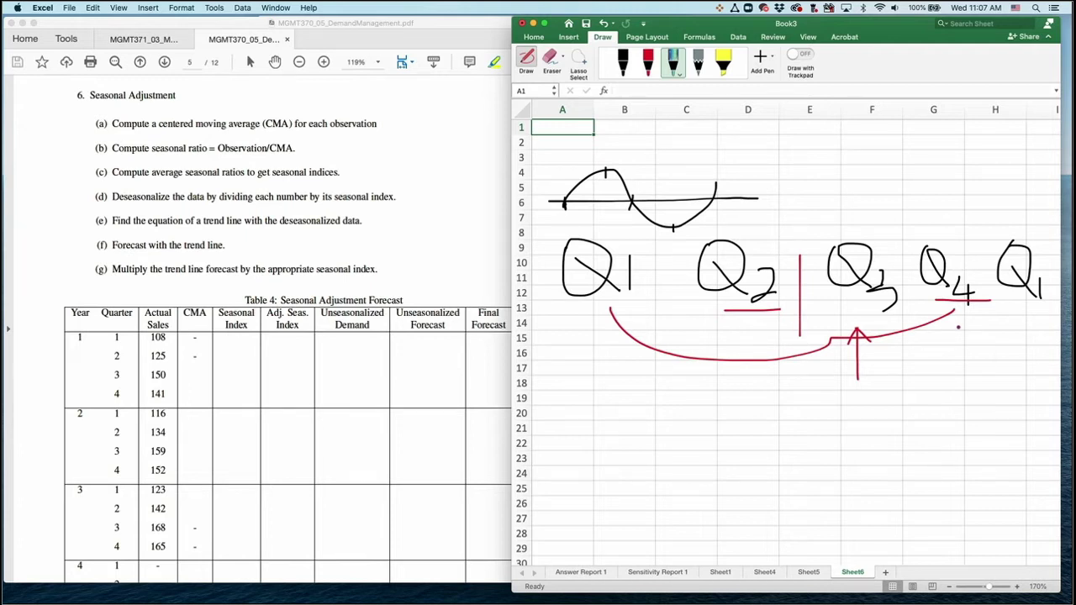
left_click_drag(568, 303, 652, 301)
left_click_drag(1002, 299, 1065, 301)
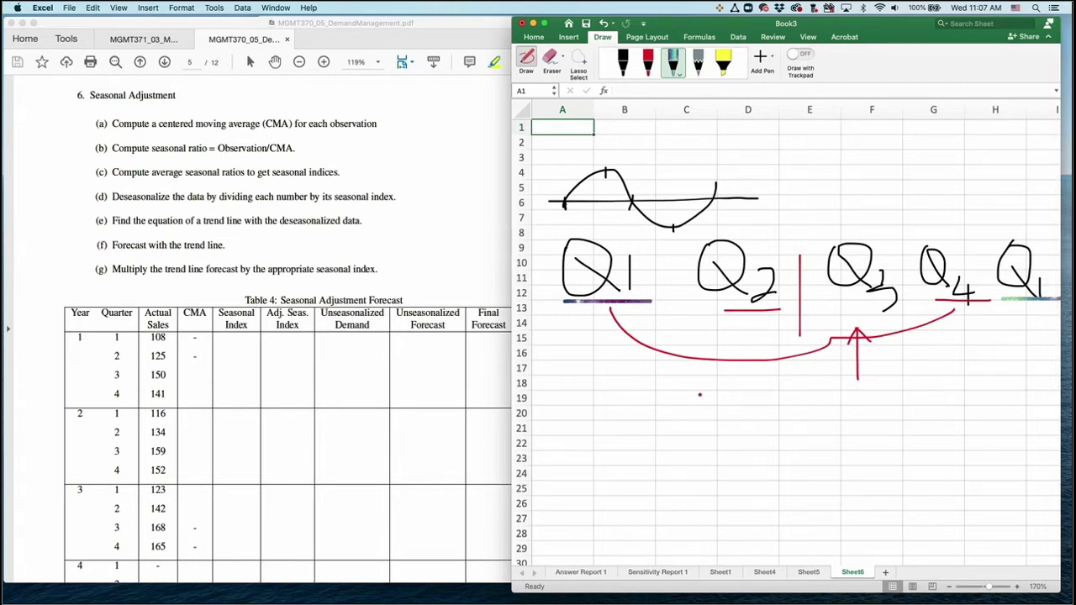
mouse_move(568, 328)
left_mouse_down()
mouse_move(559, 357)
mouse_move(565, 329)
mouse_move(591, 361)
left_mouse_up()
mouse_move(607, 319)
left_mouse_down()
mouse_move(622, 367)
mouse_move(607, 360)
mouse_move(617, 328)
mouse_move(644, 324)
left_mouse_up()
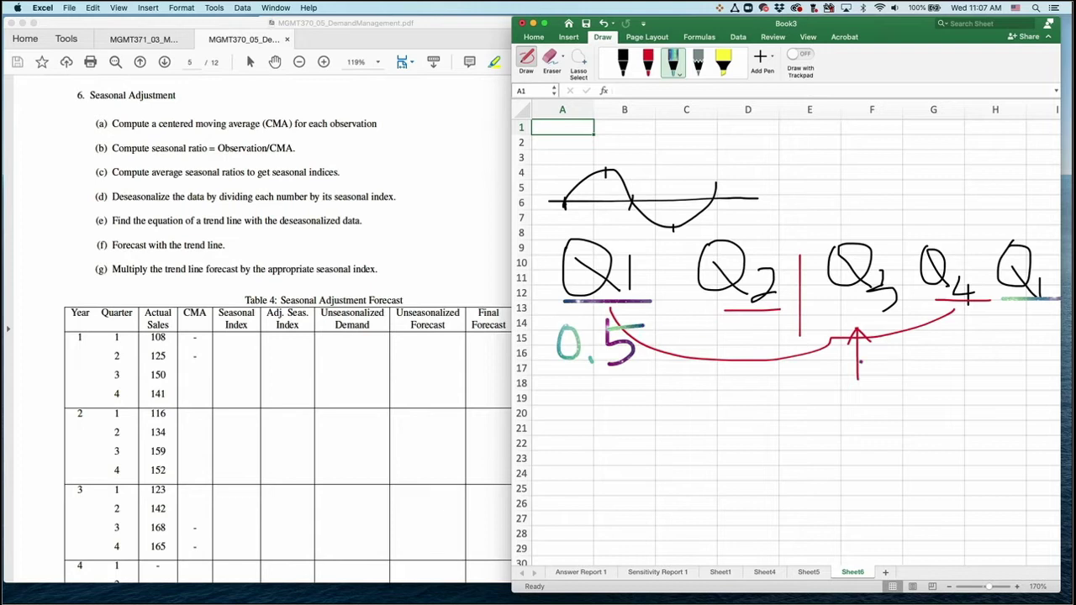
mouse_move(1007, 327)
left_mouse_down()
mouse_move(1022, 364)
mouse_move(1053, 360)
mouse_move(1033, 371)
mouse_move(1041, 347)
mouse_move(1056, 342)
left_mouse_up()
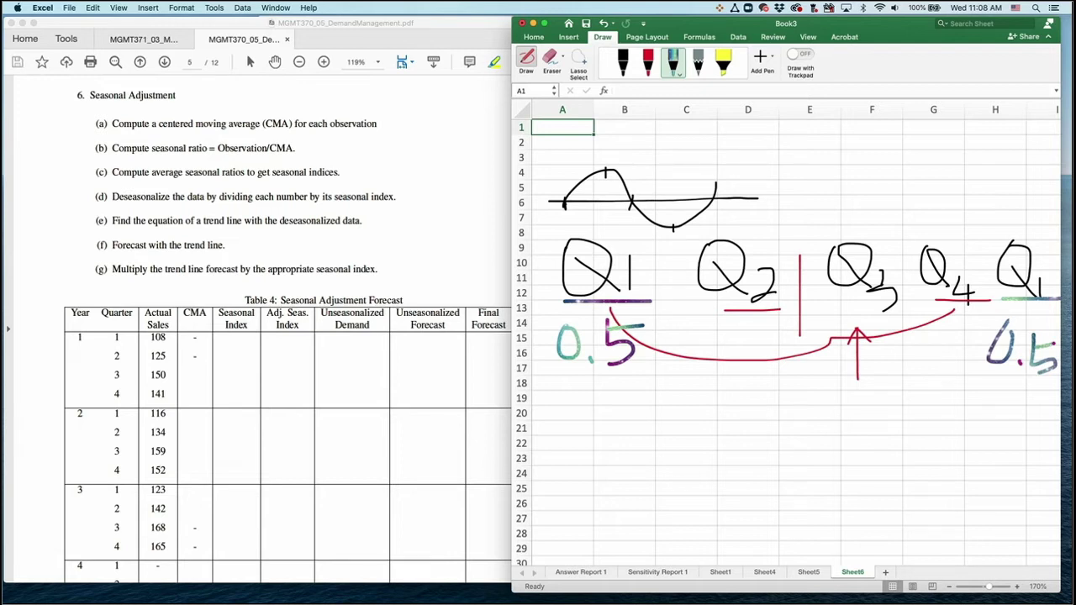
left_click_drag(853, 223, 874, 227)
- Erase the wave, quarter labels and all remaining ink marks from the sheet
left_click(551, 59)
left_click_drag(589, 252, 1029, 337)
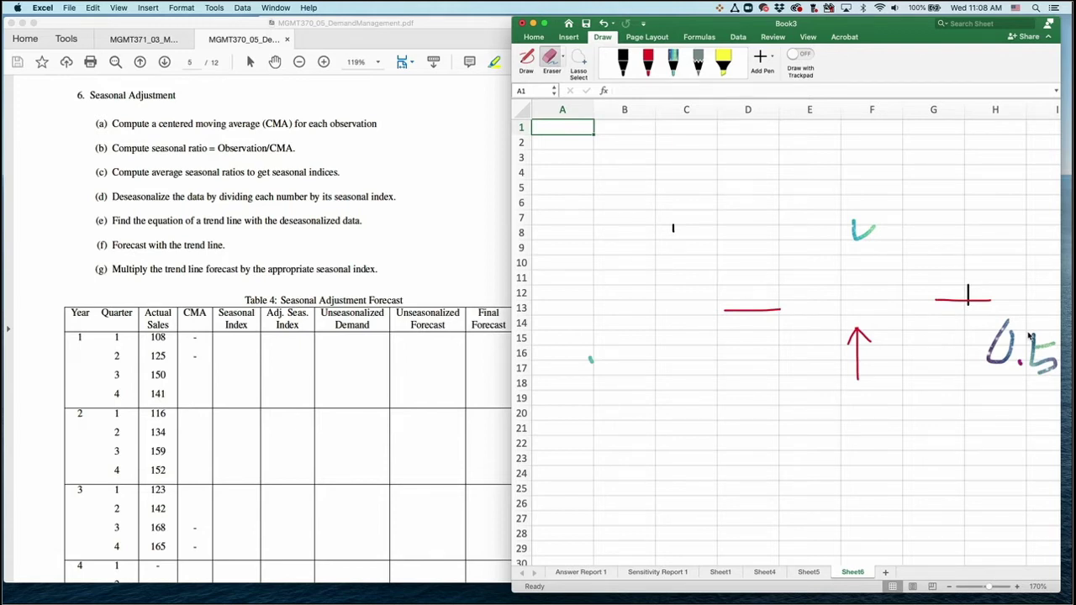
mouse_move(1030, 340)
left_mouse_down()
mouse_move(982, 343)
mouse_move(992, 300)
left_mouse_up()
left_click(1020, 361)
left_click(848, 336)
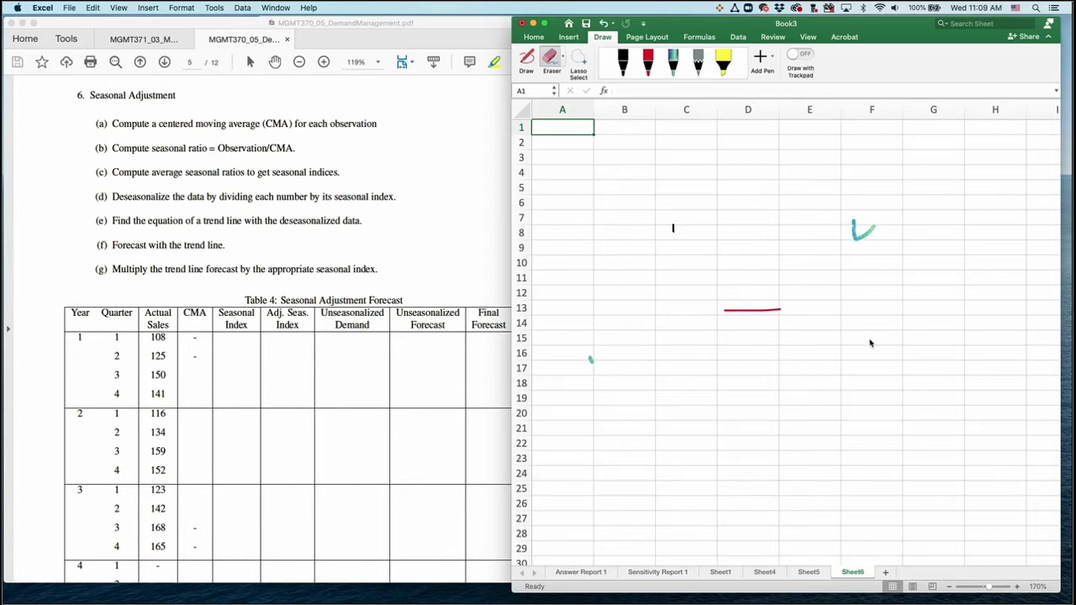
left_click(753, 310)
left_click(862, 228)
left_click(674, 230)
left_click(591, 360)
key("Escape")
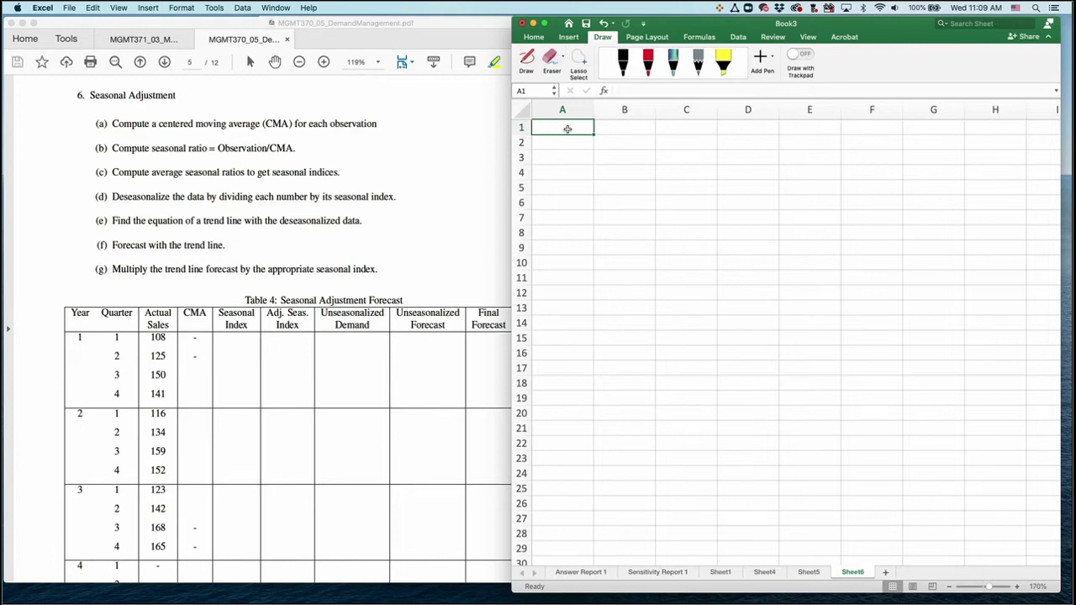
type("Q")
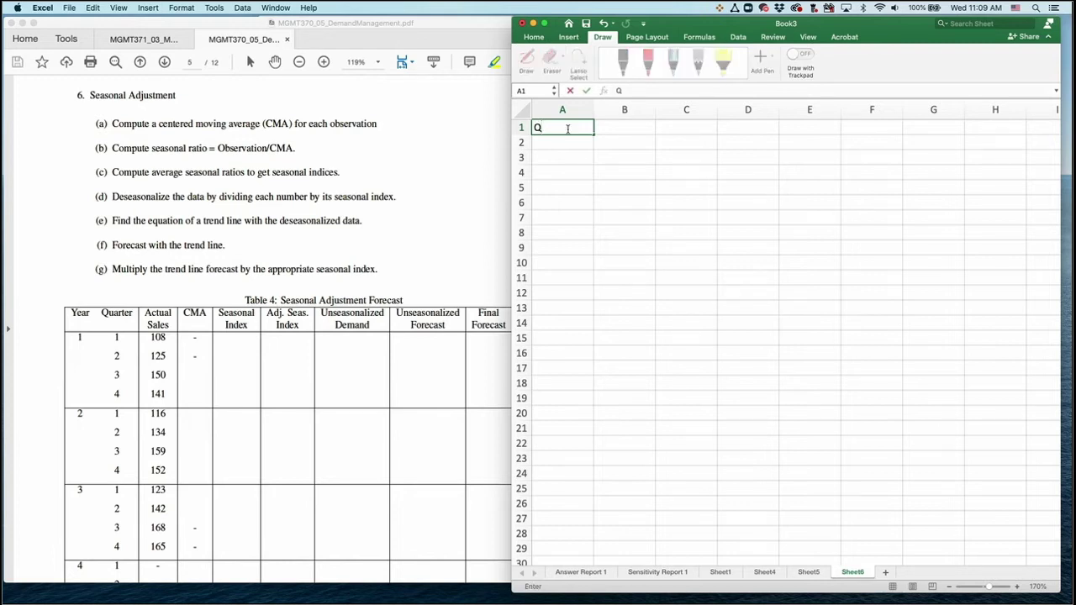
type("1")
key("Return")
left_click(568, 129)
key("Return")
type("Q2")
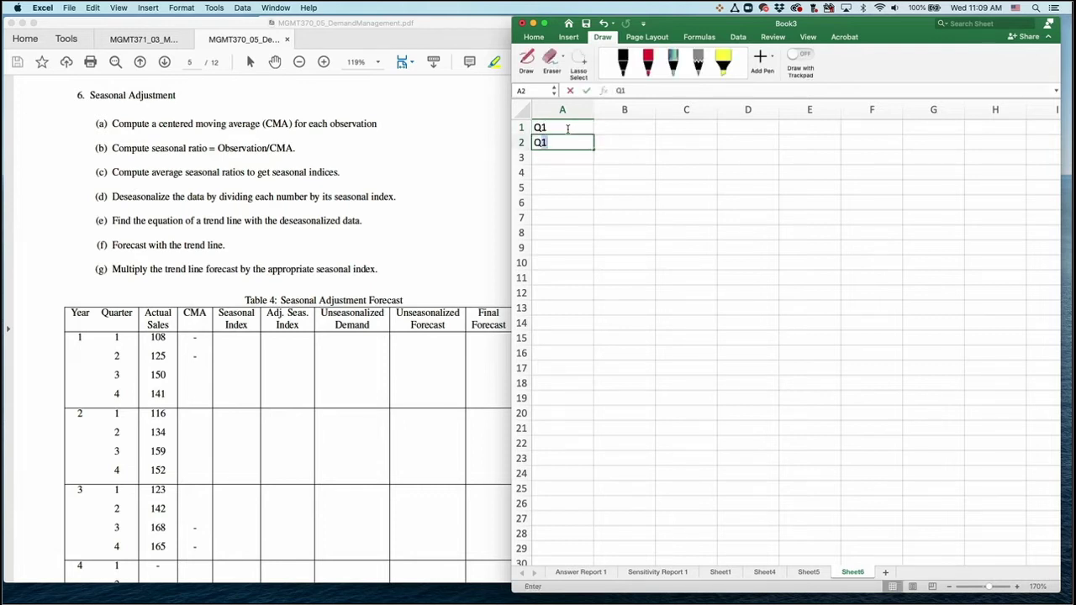
key("Return")
type("Q")
key("BackSpace")
- Enter the column headers Quarter, Period and ActualSaes in cells A1 to C1
left_click(568, 129)
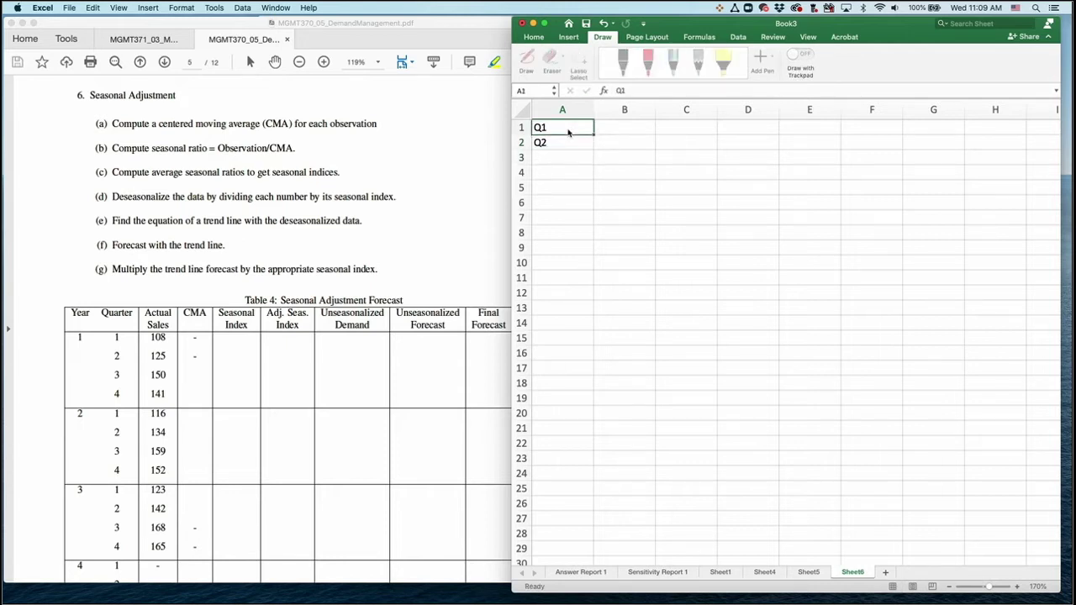
type("Q")
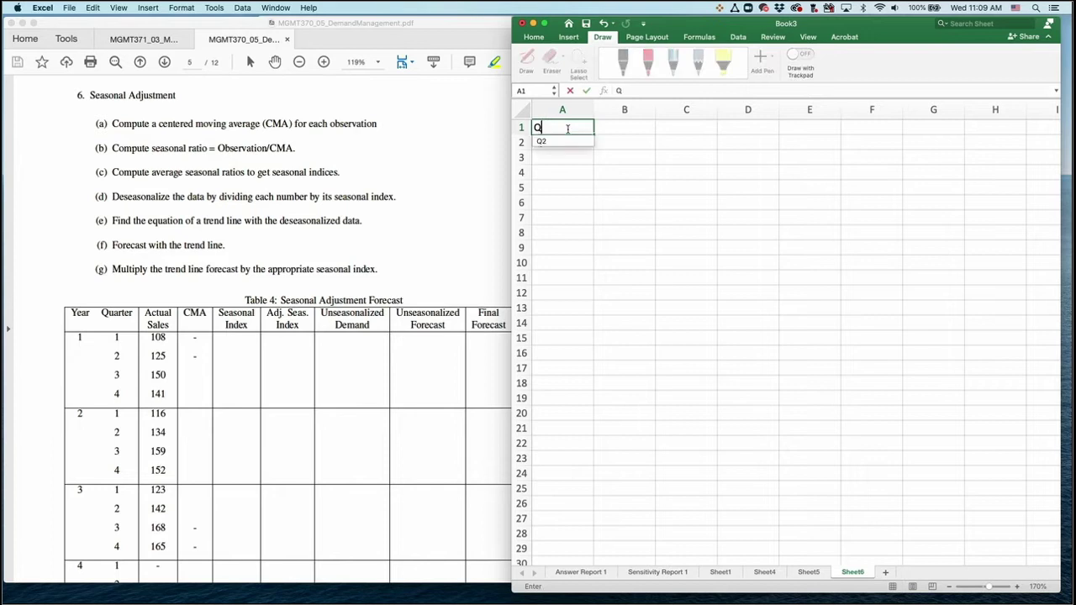
type("uarter")
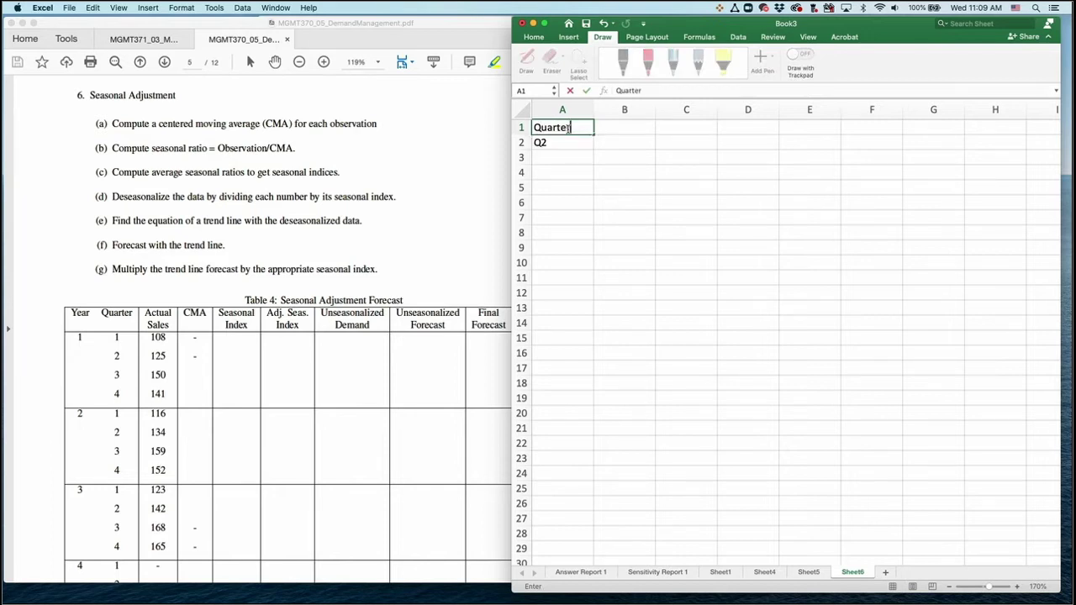
key("Tab")
type("Period")
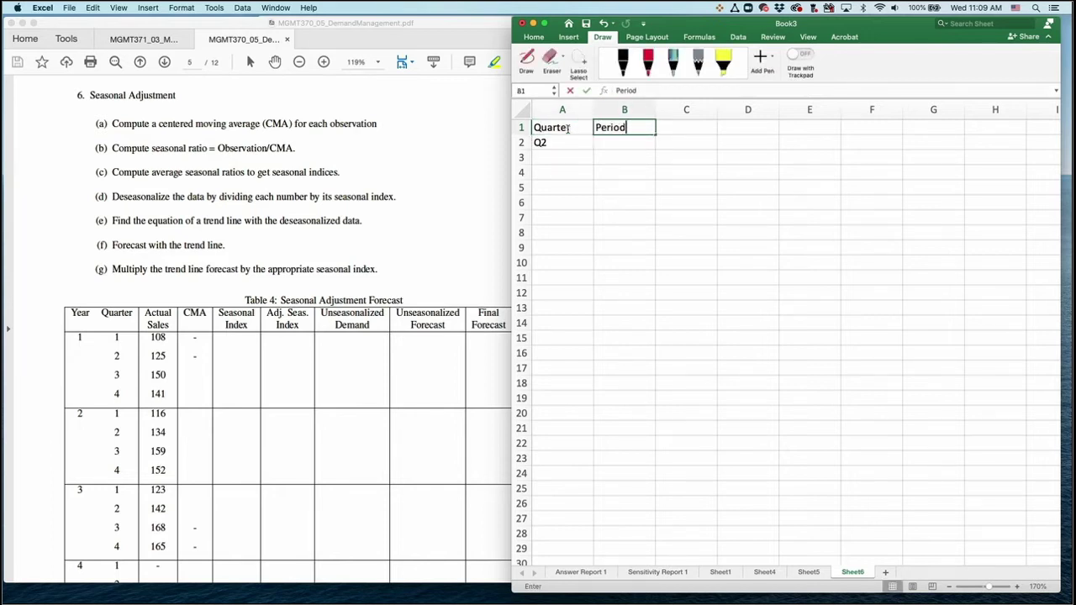
key("Tab")
type("Acu")
type("ualSae")
type("s")
key("Return")
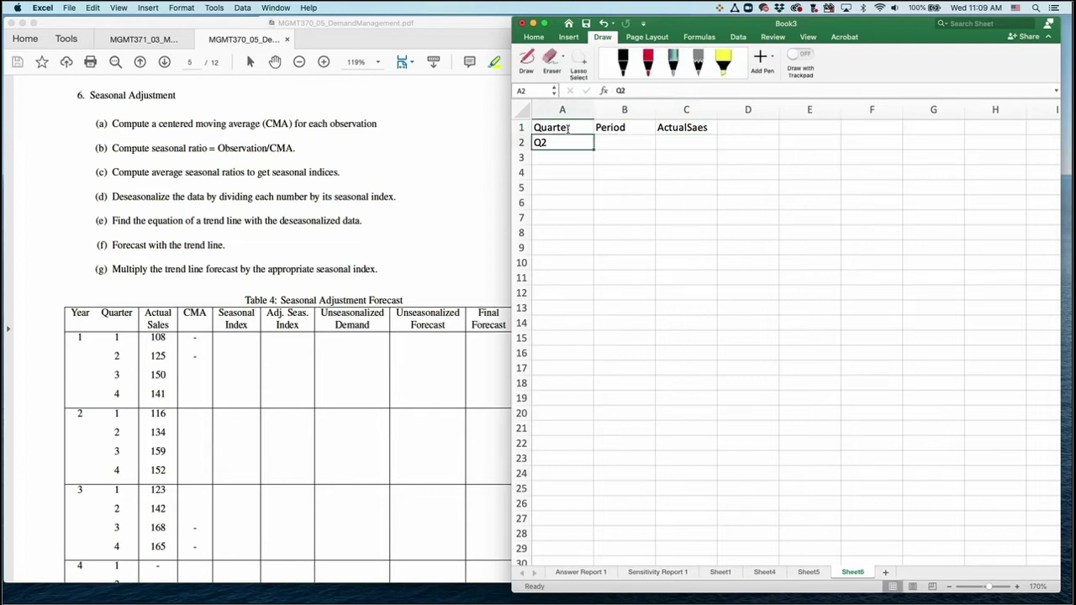
- Enter Q1 to Q4 in A2:A5 and repeat the quarter pattern down to A17
type("Q1")
key("Return")
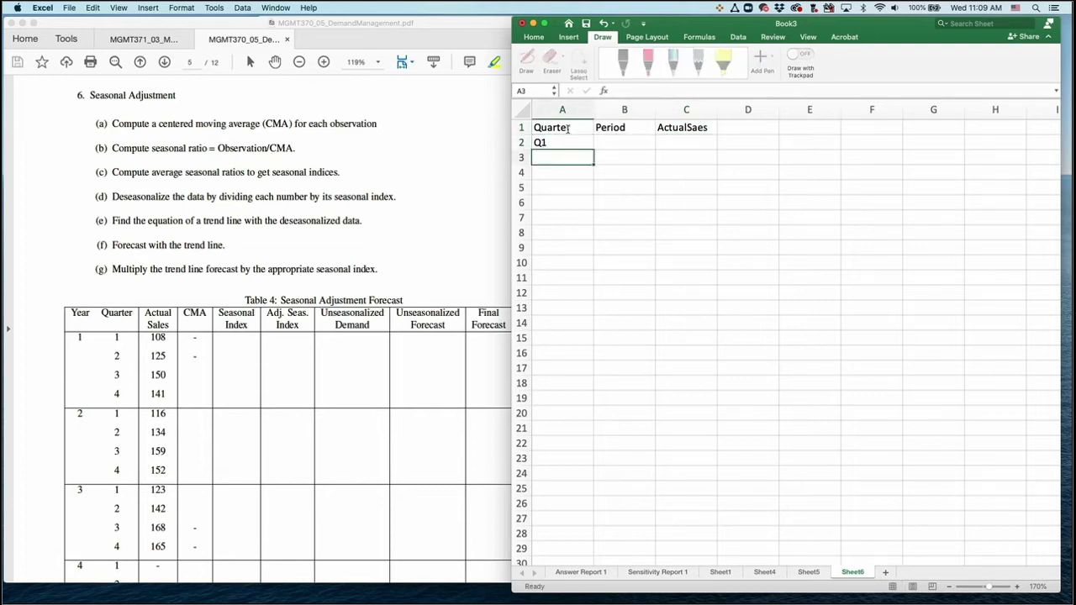
type("Q2")
key("Return")
type("Q")
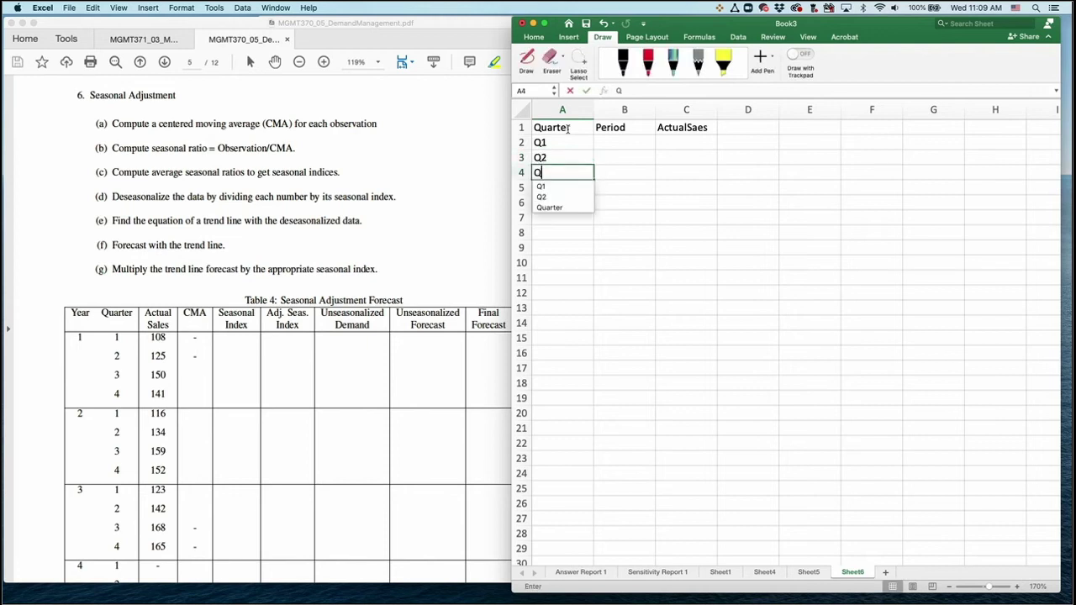
type("3")
key("Return")
type("Q")
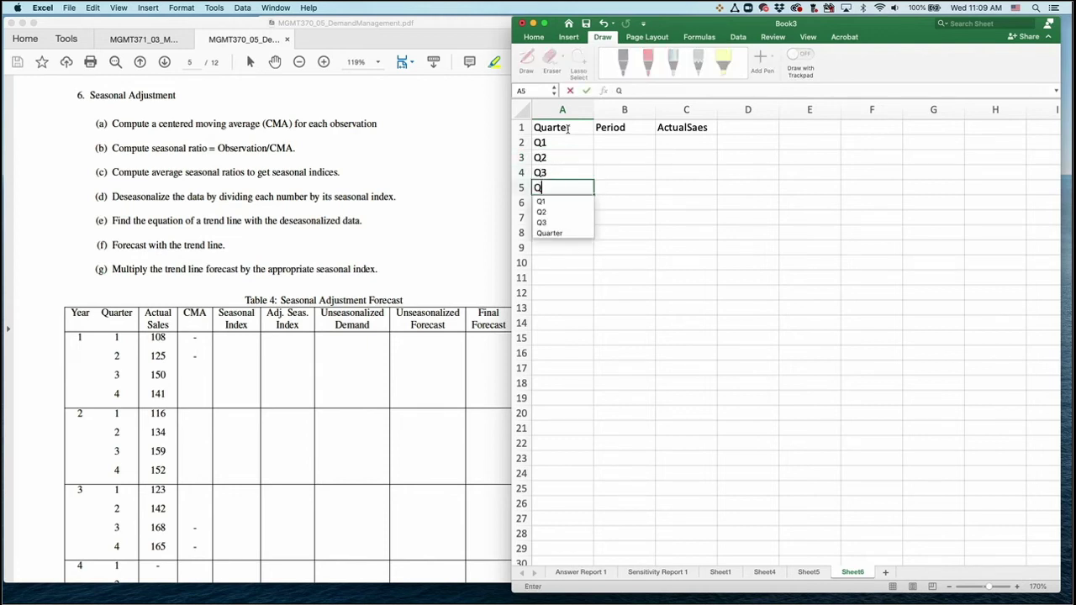
type("4")
key("Return")
left_click_drag(562, 142, 597, 377)
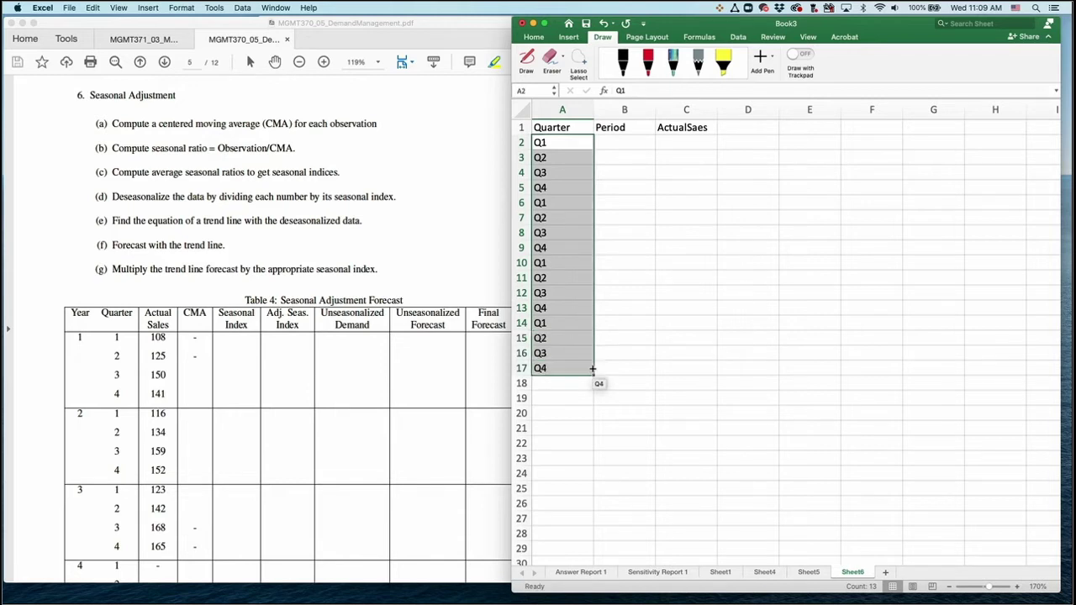
- Number the periods 1 to 16 in B2:B17 by entering 1 and 2 and extending the series
left_click(624, 141)
type("1")
left_click(634, 159)
type("2")
key("Return")
left_click_drag(629, 144, 655, 373)
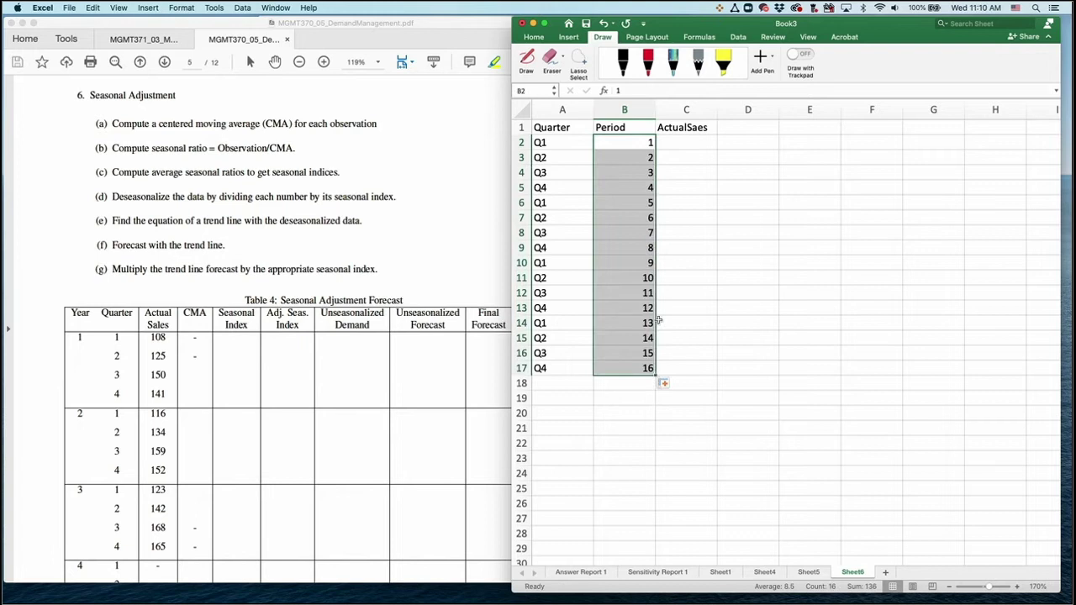
- Enter the year 1 actual sales 108, 125, 150 and 141 in cells C2 to C5
left_click(691, 139)
type("108")
key("Return")
type("12")
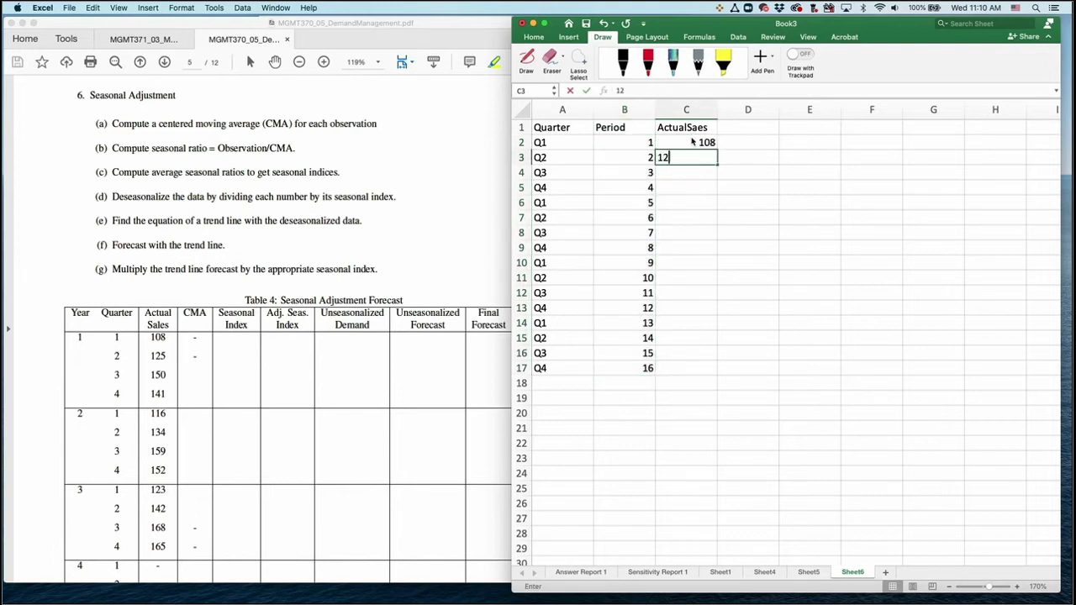
type("5")
key("Return")
type("150")
key("Return")
type("141")
key("Return")
- Enter the year 2 actual sales 116, 134, 159 and 152 in cells C6 to C9
type("115")
key("BackSpace")
type("6")
key("Return")
type("134")
key("Return")
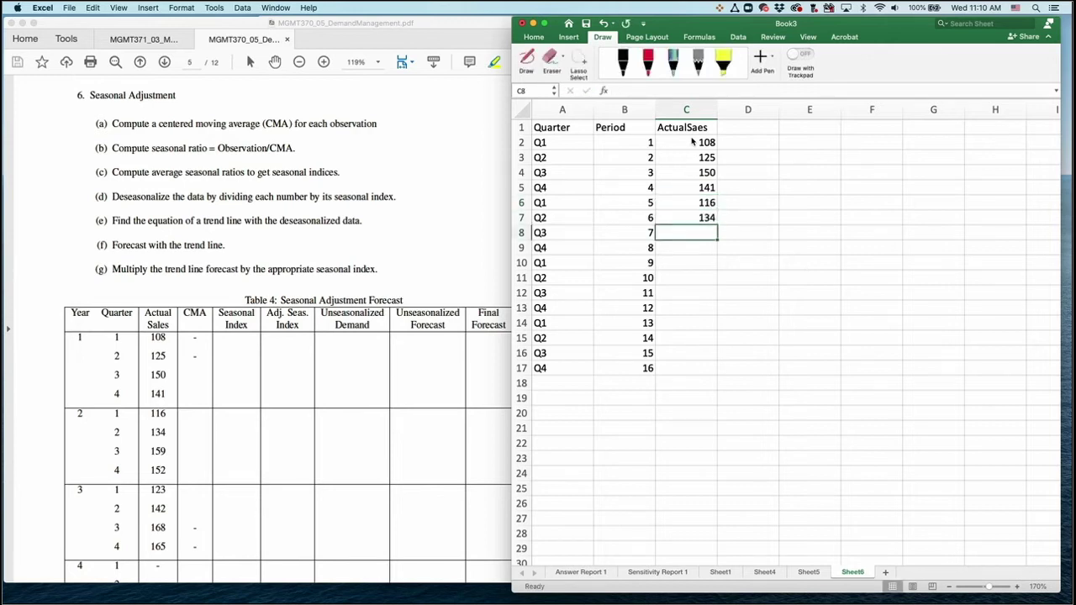
type("159")
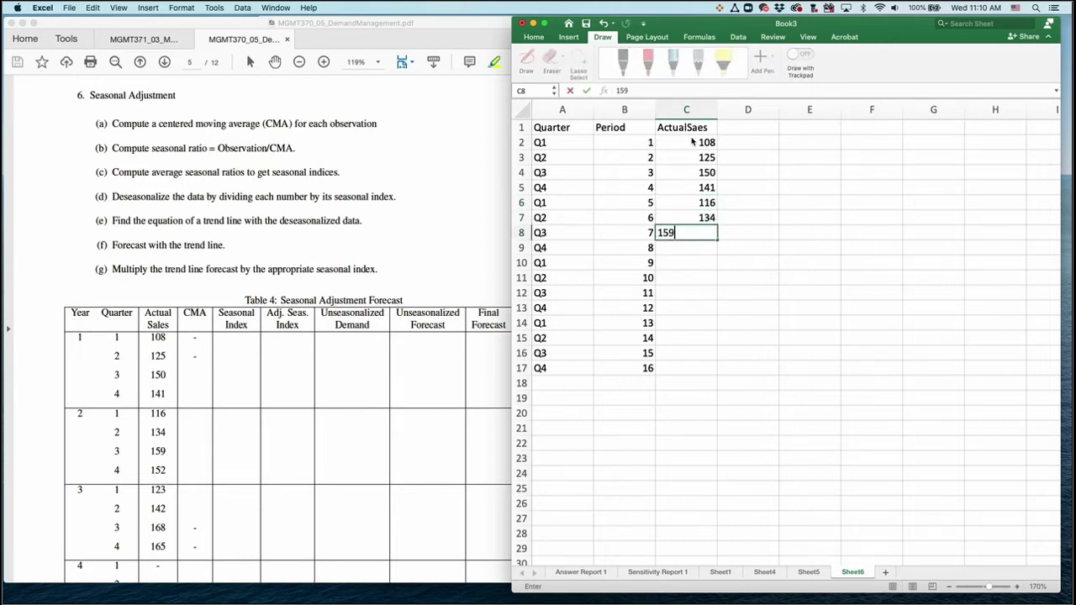
key("Return")
type("152")
key("Return")
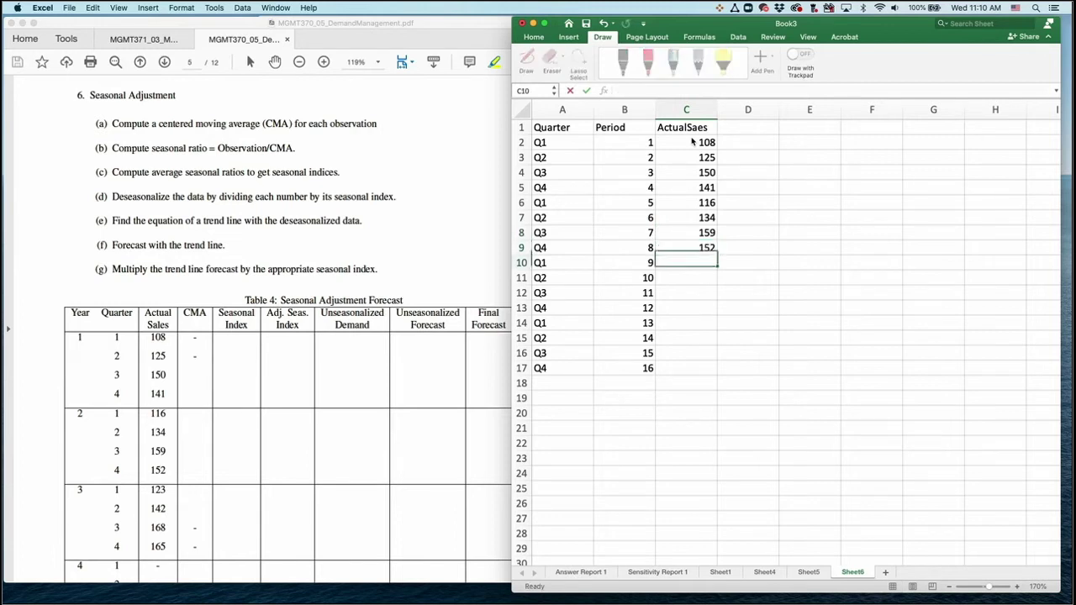
- Enter the year 3 actual sales 123, 142, 168 and 165 in cells C10 to C13
type("123")
key("Return")
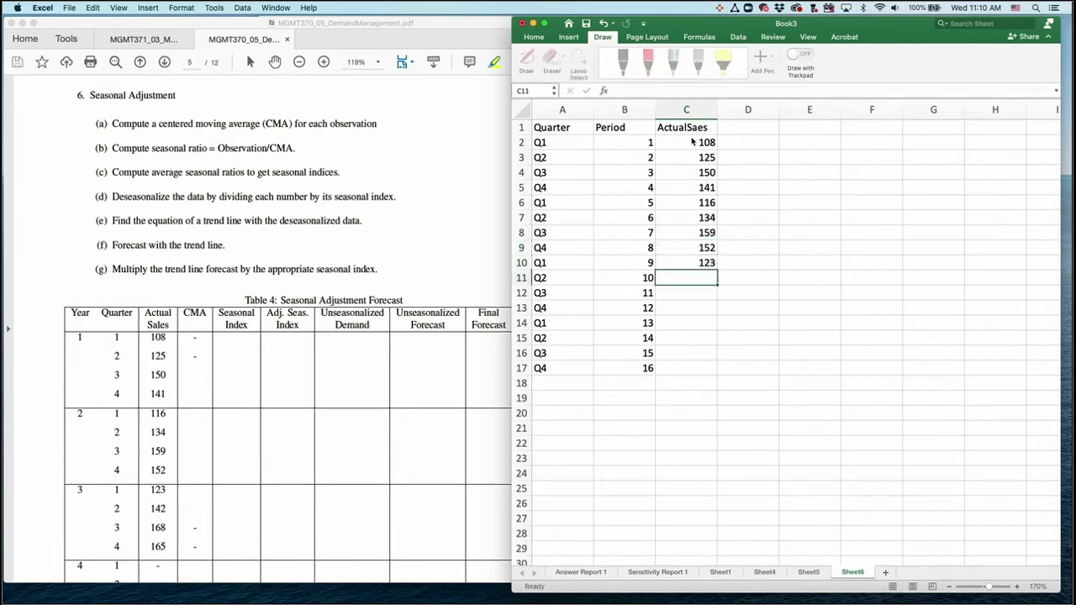
type("142")
key("Return")
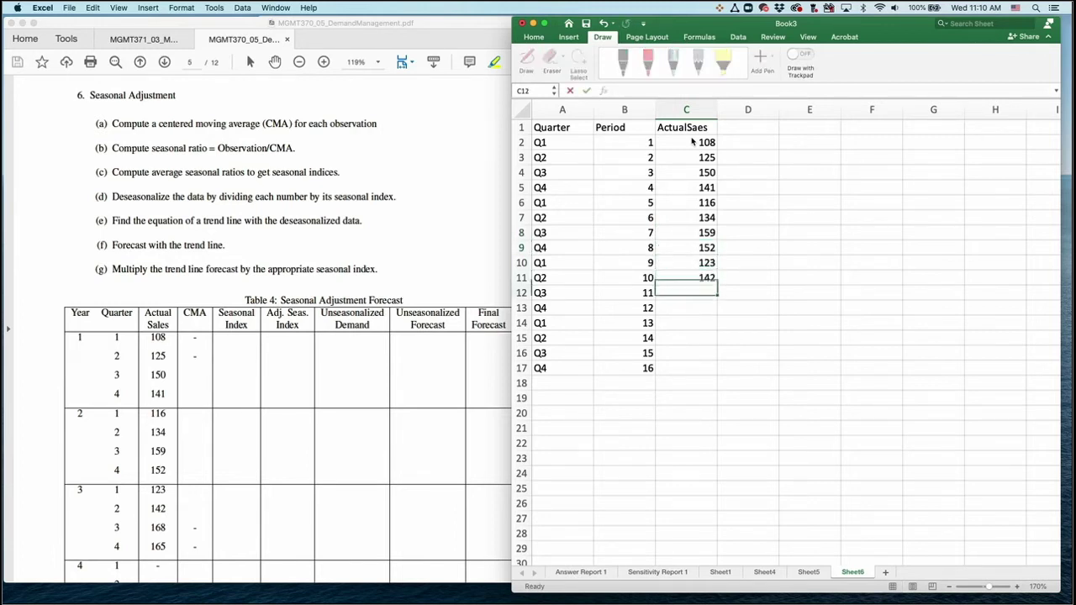
type("168")
key("Return")
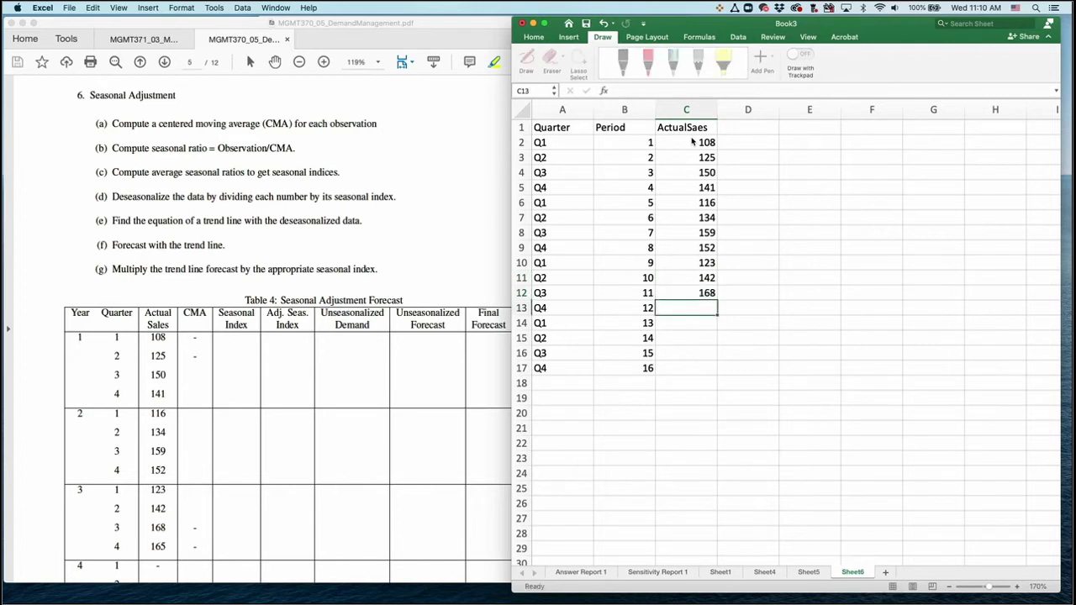
type("165")
key("Return")
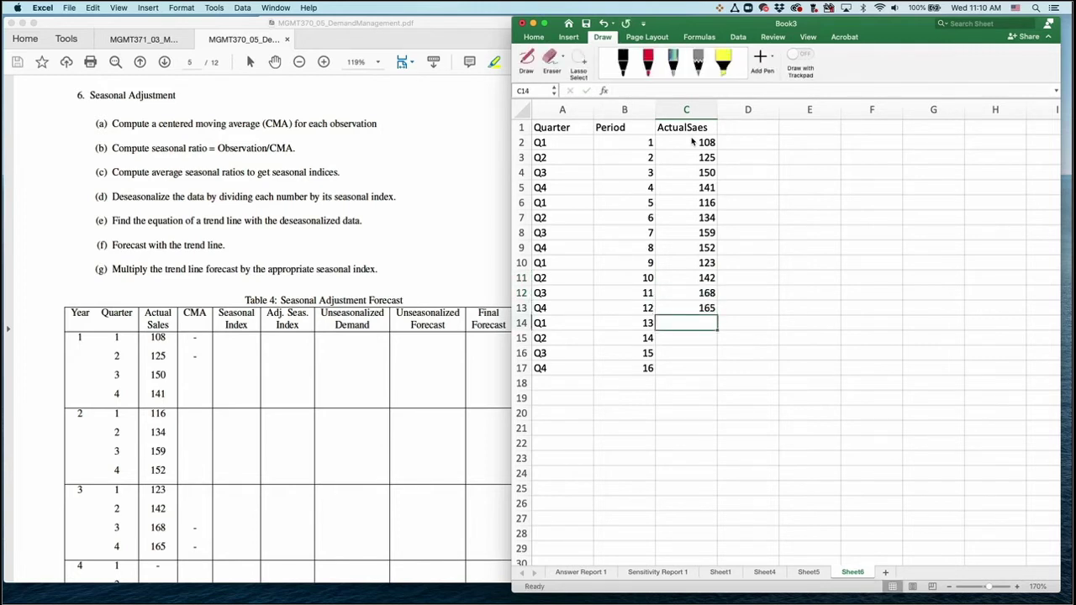
- Insert a line chart of the actual sales column from C1 to C13
left_click(741, 348)
left_click_drag(693, 133, 705, 309)
left_click(534, 38)
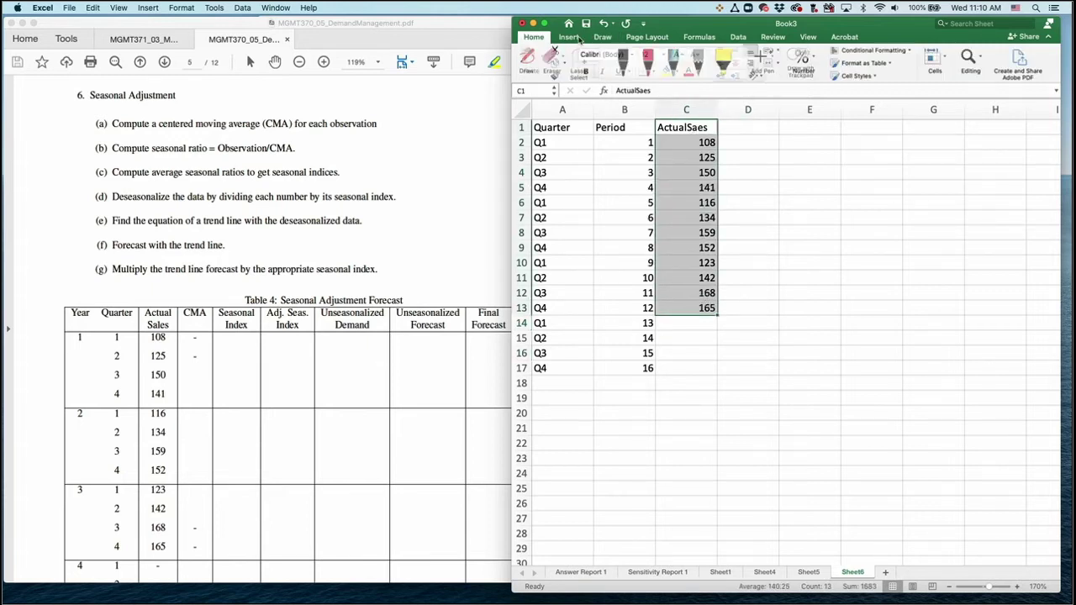
left_click(575, 38)
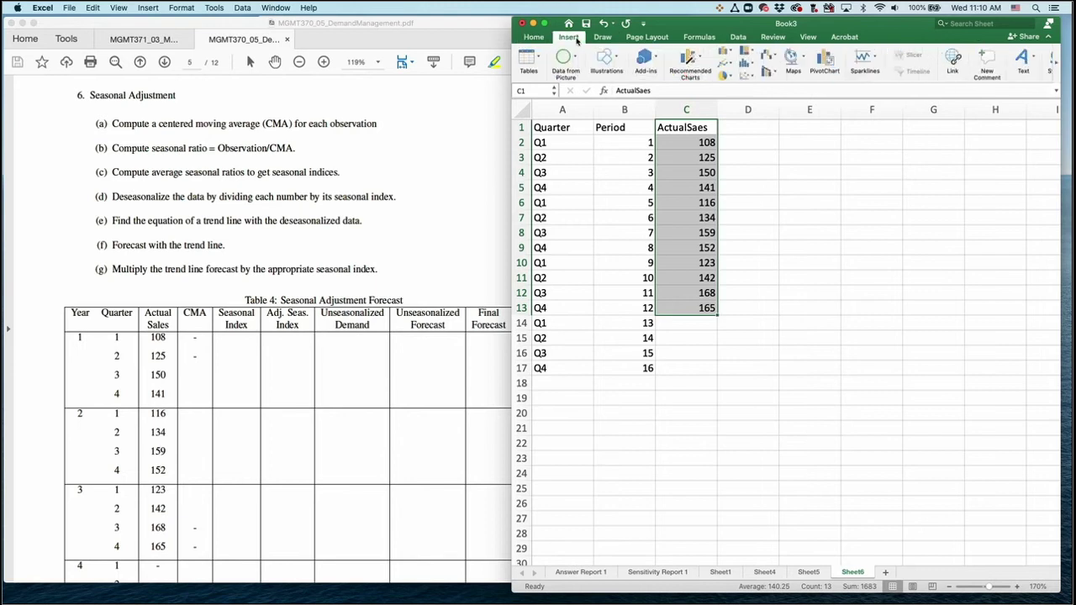
left_click(728, 66)
left_click(745, 118)
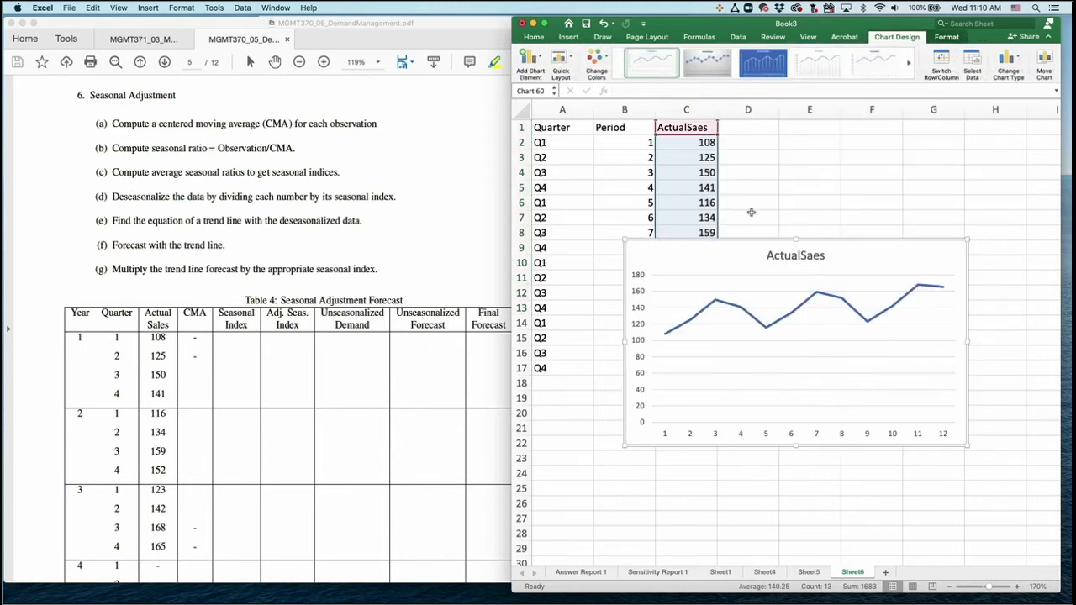
- Move the sales line chart below the data table so it starts at about row 20
left_click_drag(754, 243, 678, 374)
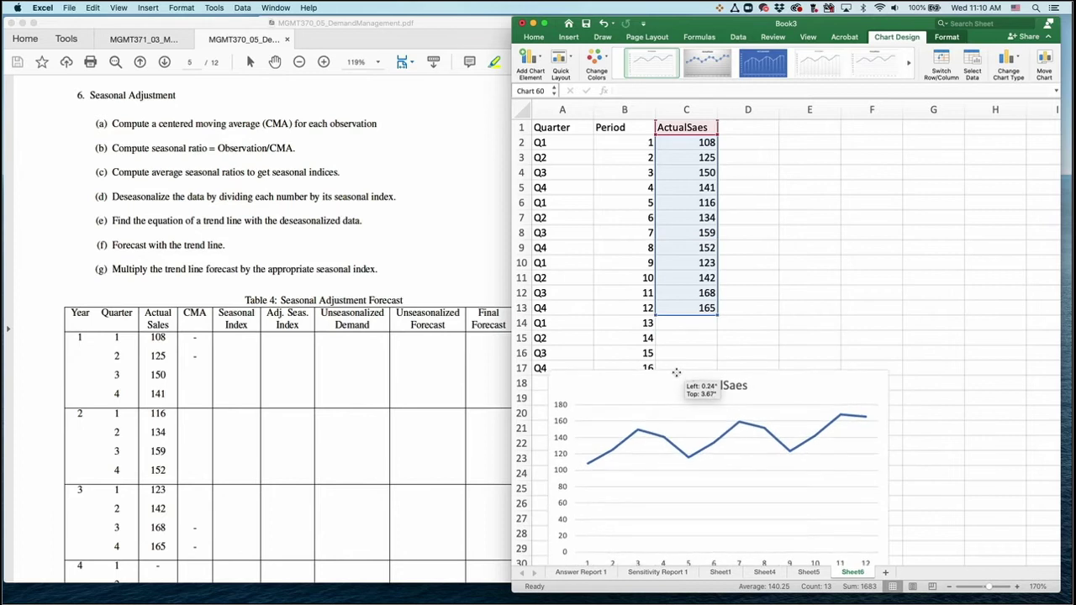
mouse_move(636, 431)
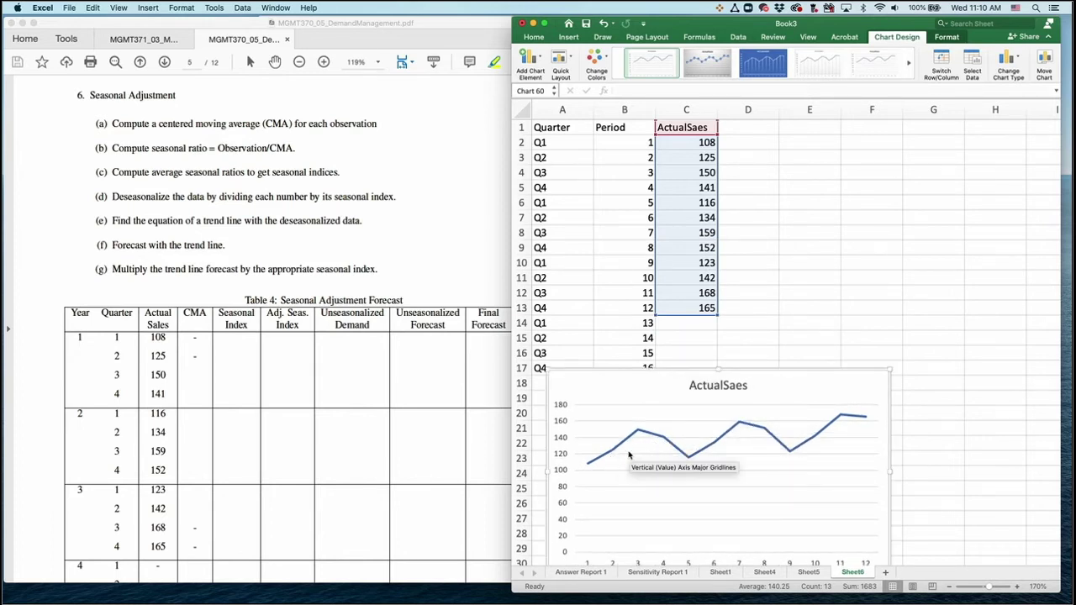
mouse_move(828, 424)
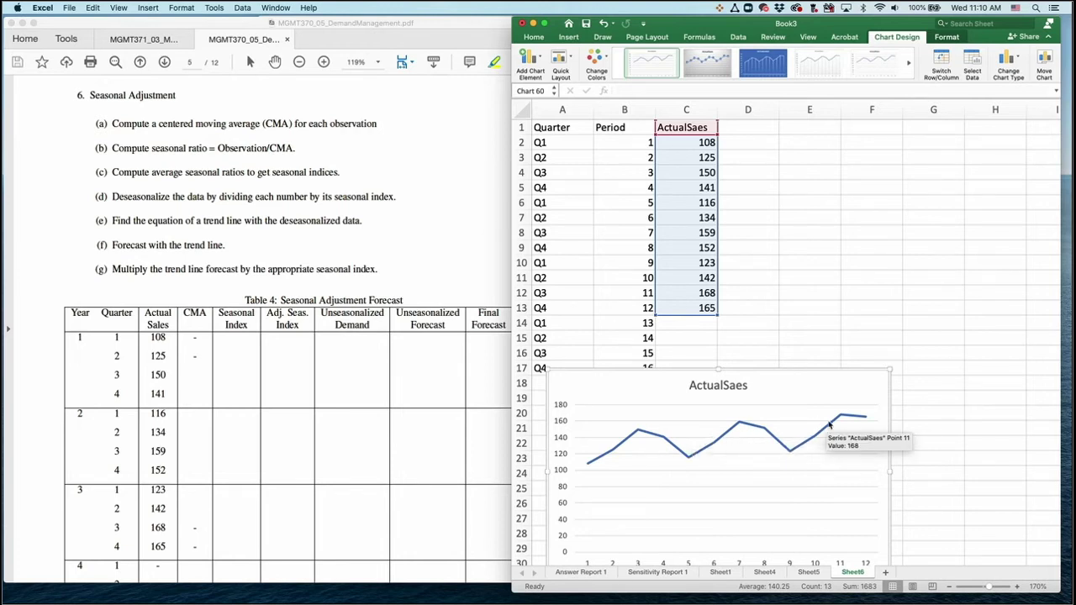
left_click_drag(822, 371, 823, 410)
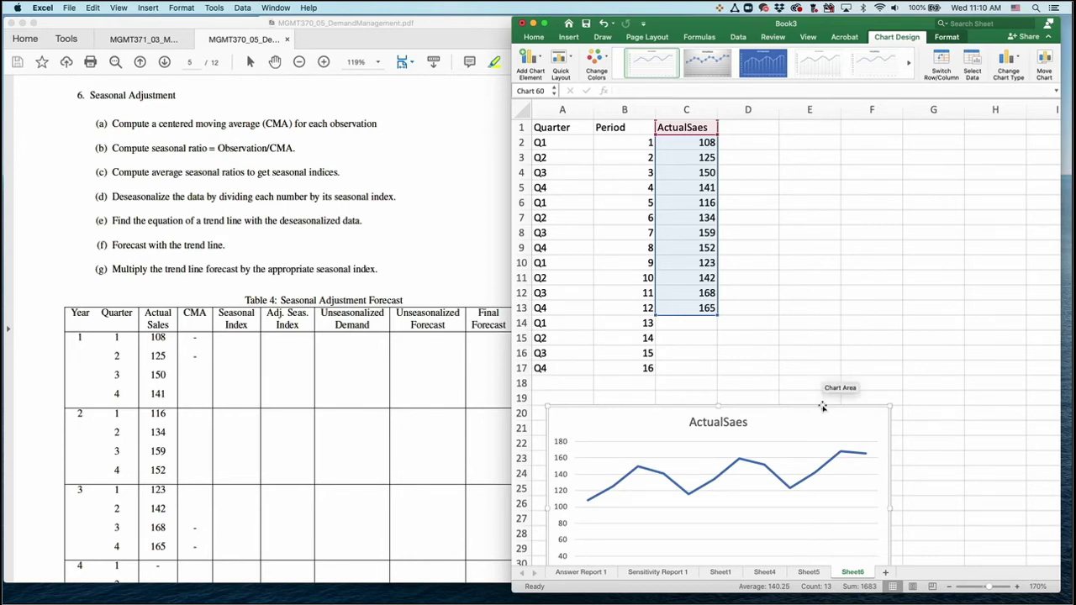
left_click(754, 350)
- Enter the column header CMA in D1 and leave D2 empty
left_click(755, 127)
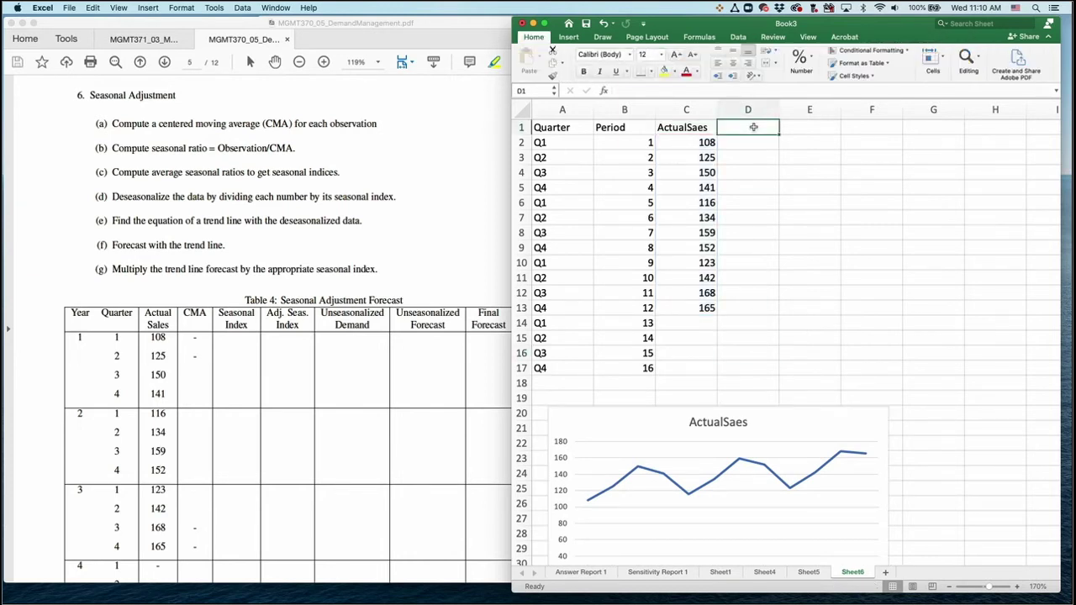
type("CM")
key("Return")
type("a")
key("Tab")
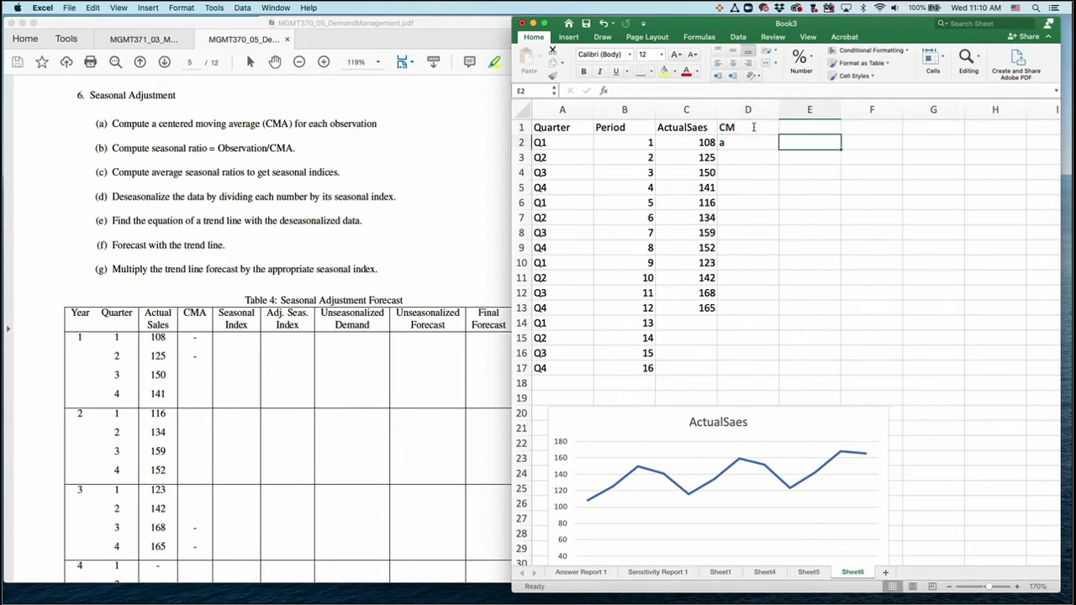
left_click(753, 127)
type("C")
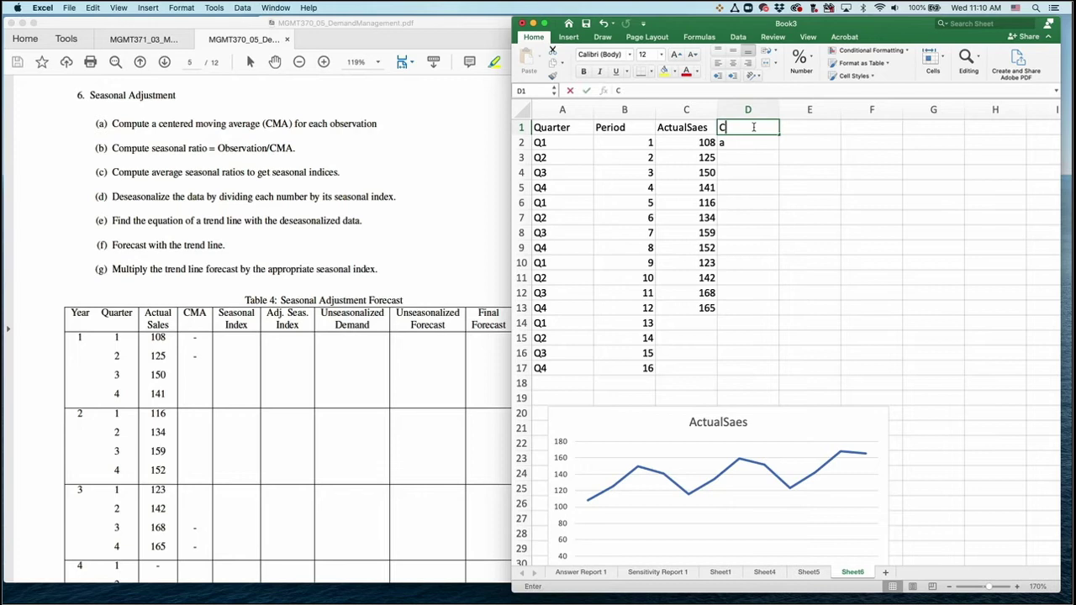
type("MA")
key("Return")
key("BackSpace")
- Compute the centered moving average in D4 with =(0.5*C2+C3+C4+C5+0.5*C6)/4 and fill the formula down to D11
key("Return")
key("Return")
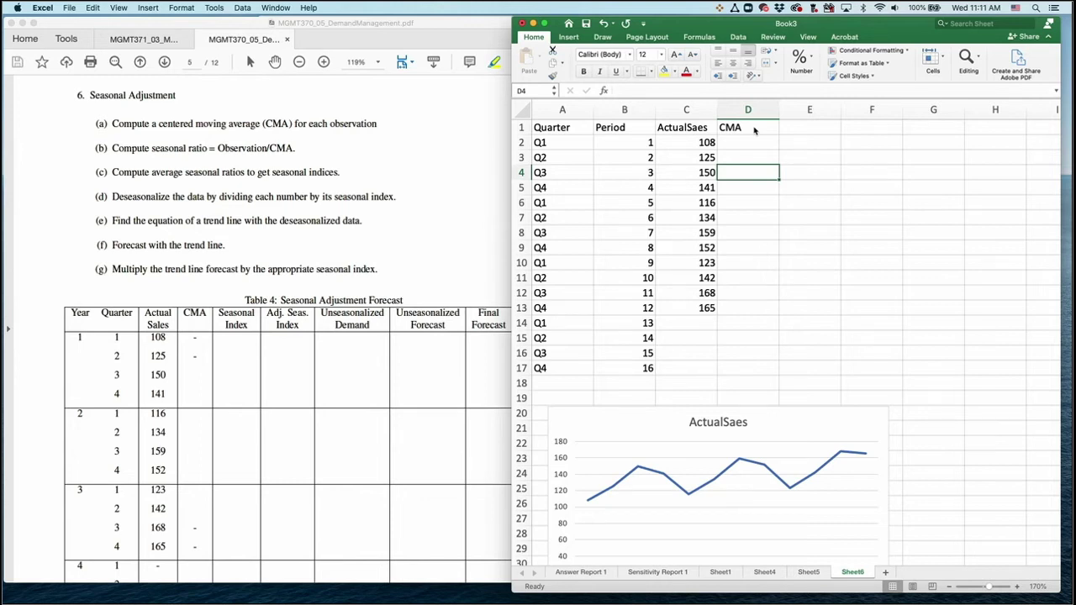
type("=(0.")
left_click(698, 143)
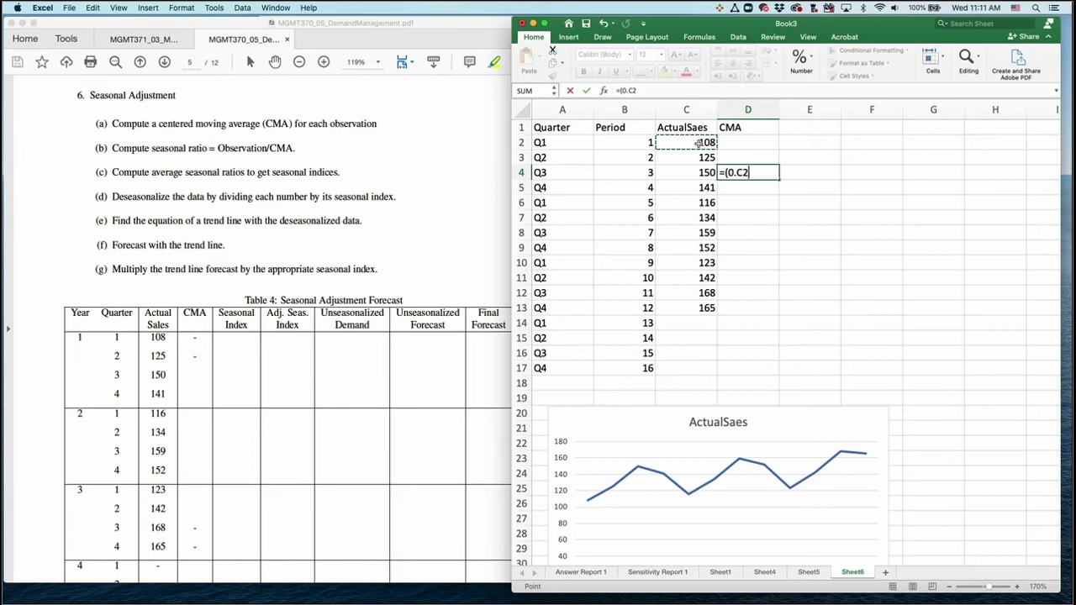
key("BackSpace")
key("BackSpace")
left_click_drag(698, 143, 700, 143)
type("5*")
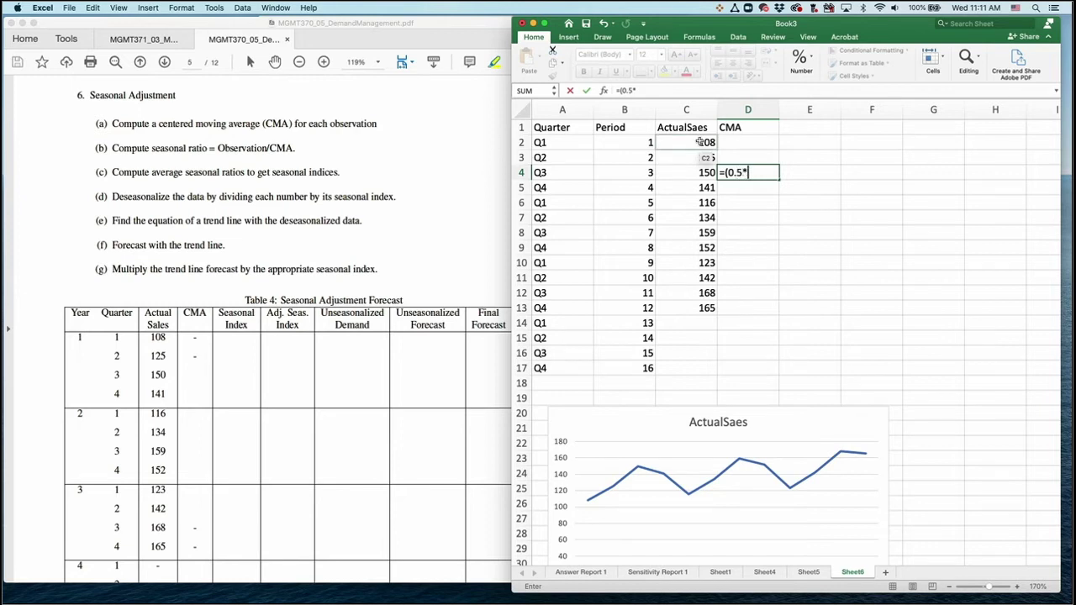
left_click(698, 143)
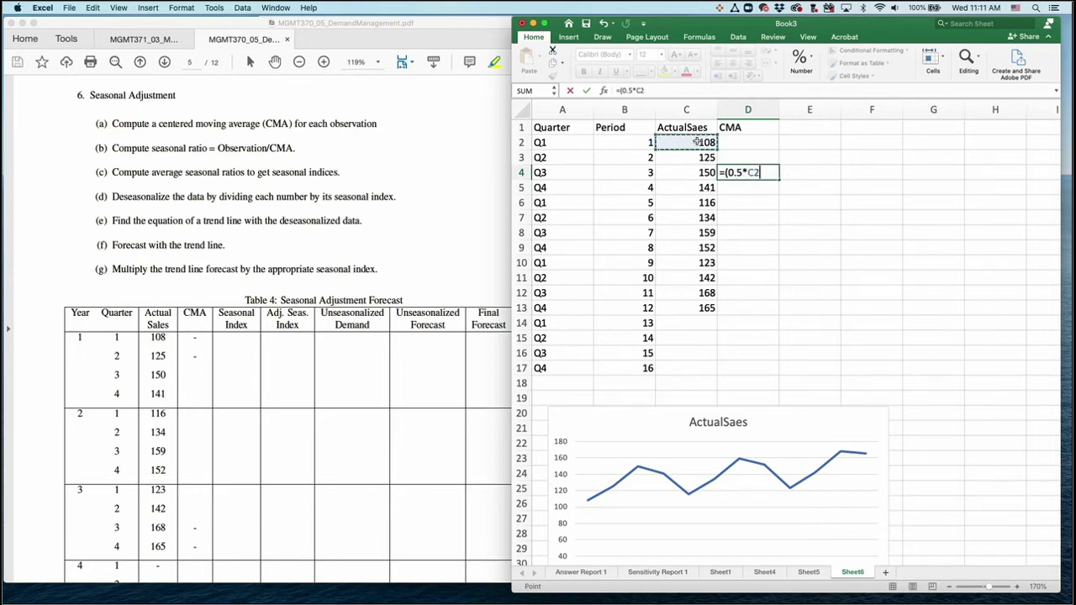
type("+")
left_click(691, 157)
type("+")
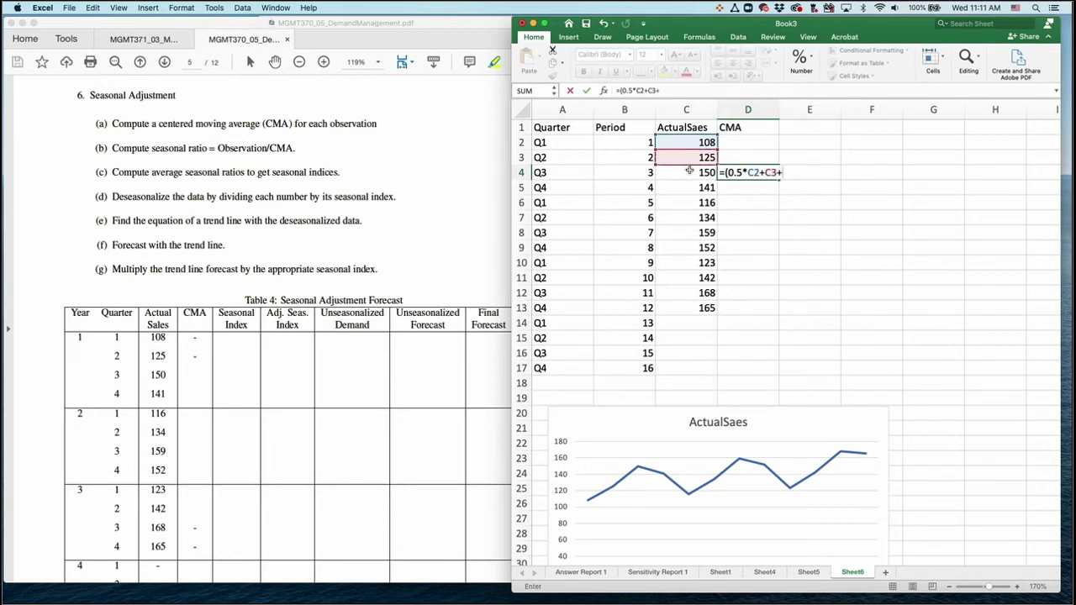
left_click(689, 172)
type("+")
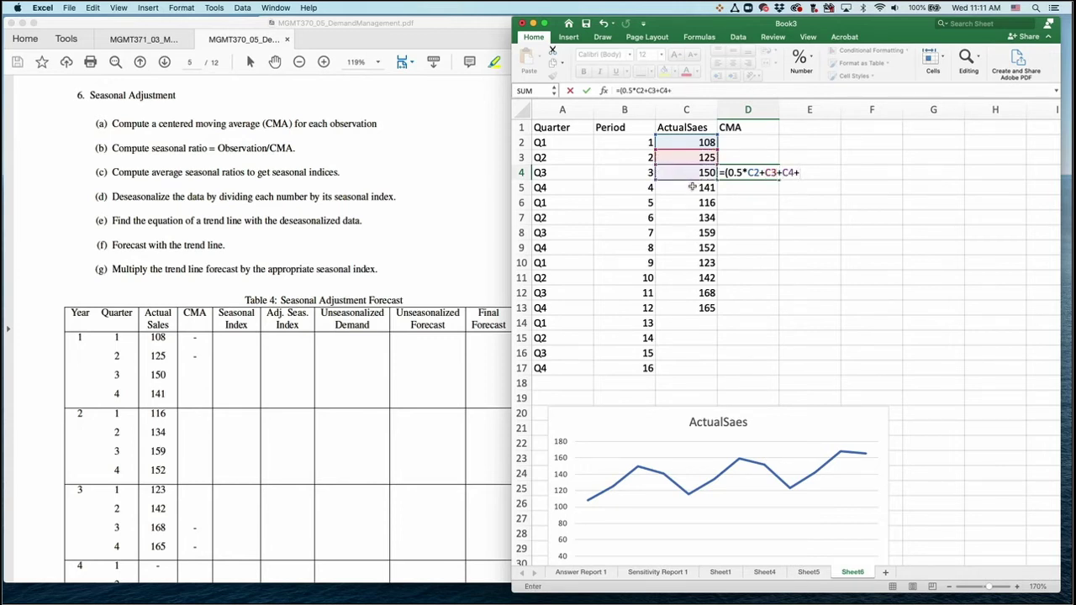
left_click(691, 187)
type("+")
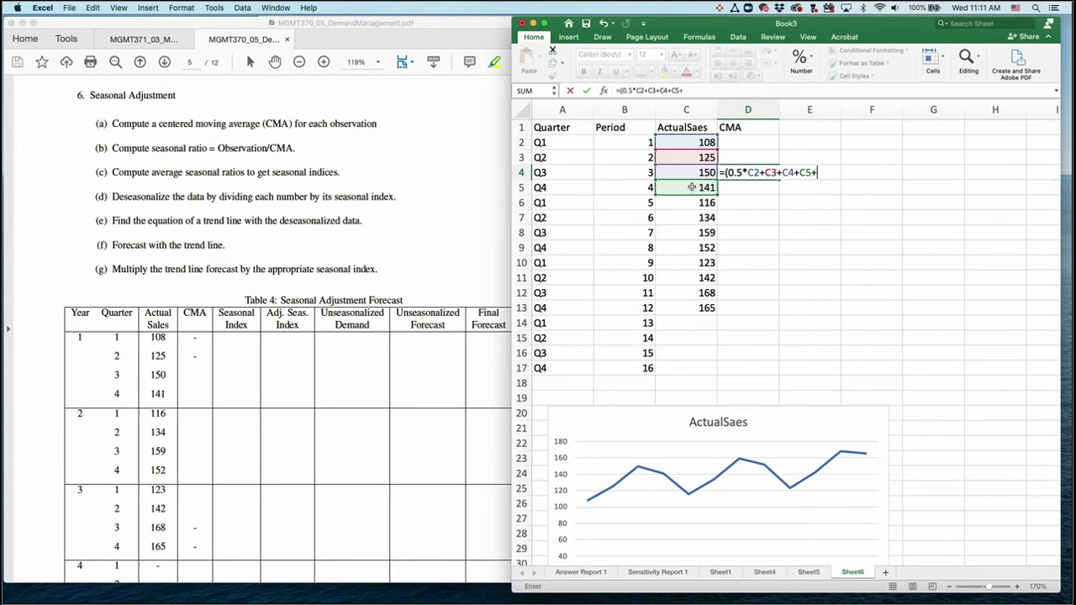
type(".5*")
left_click(692, 203)
type(")/4")
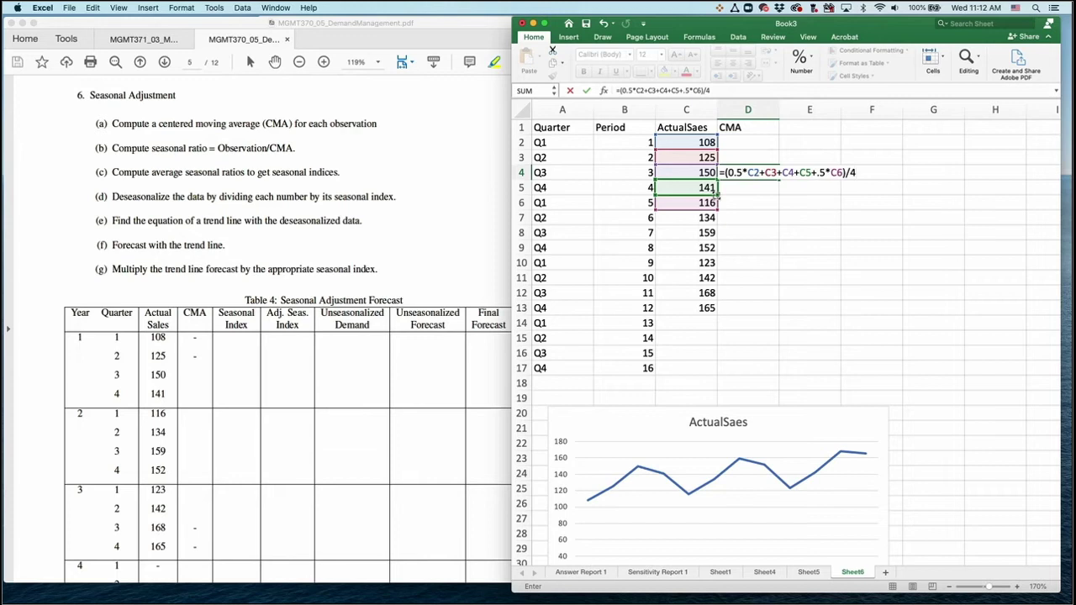
key("Return")
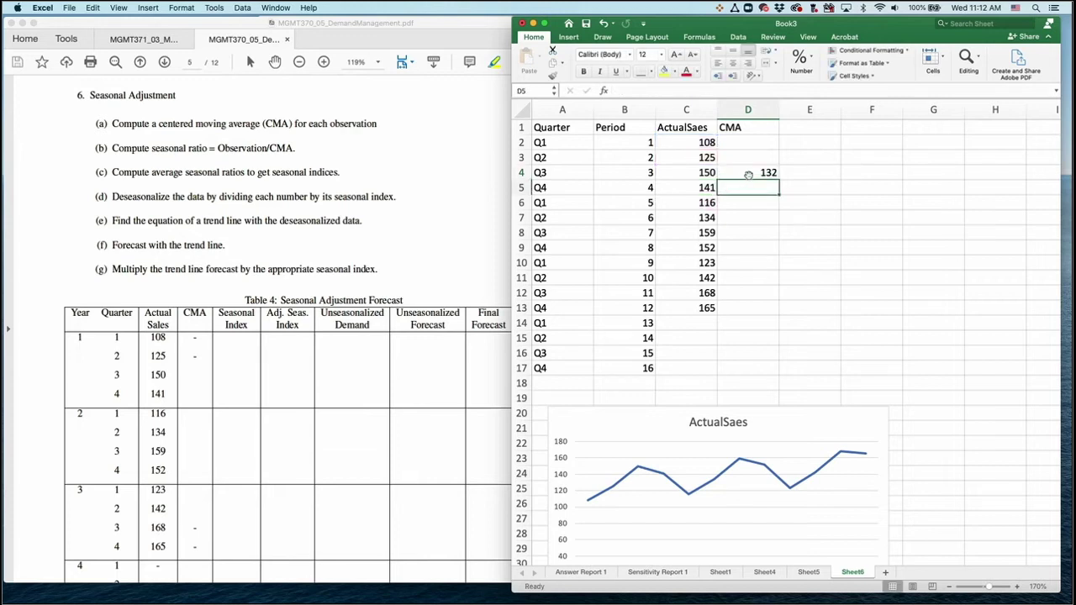
left_click(752, 171)
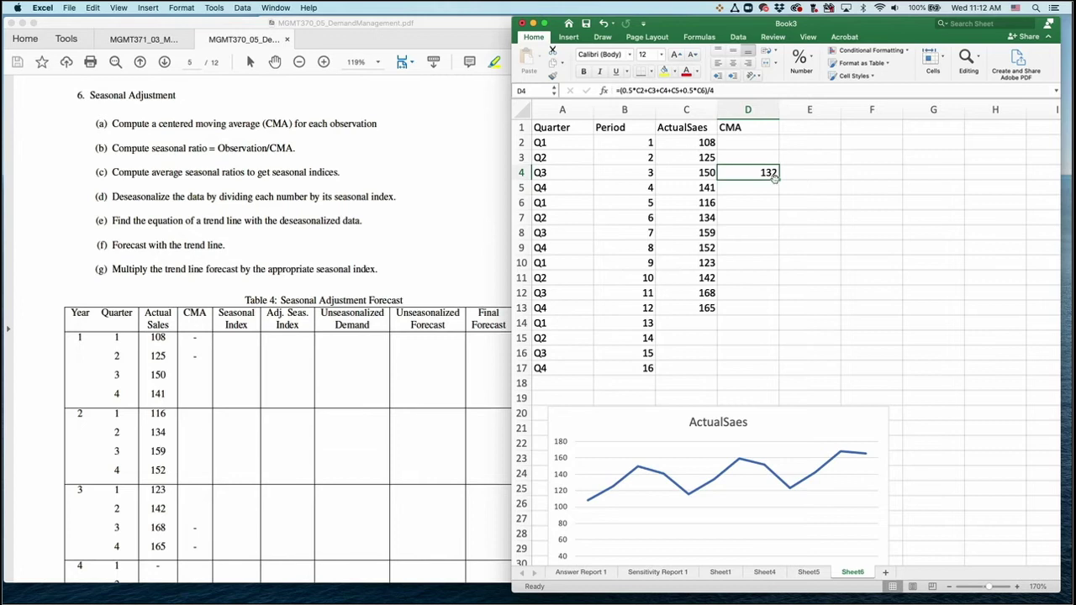
left_click_drag(779, 179, 775, 280)
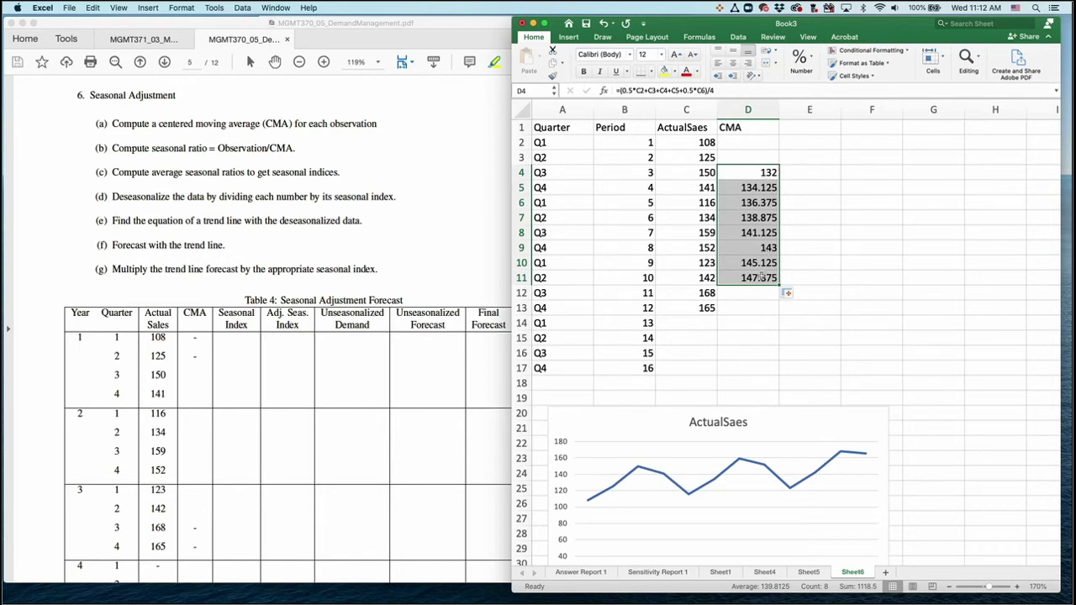
- Compute the seasonal ratio in E4 with =C4/D4 and fill the formula down to E11
left_click(801, 172)
type("=")
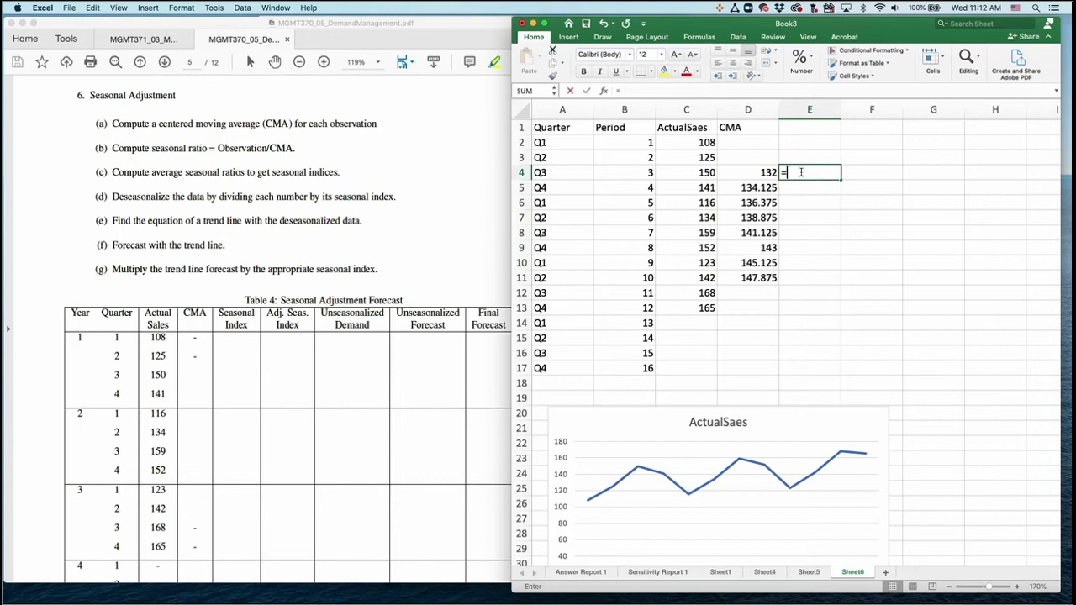
key("Left")
key("Left")
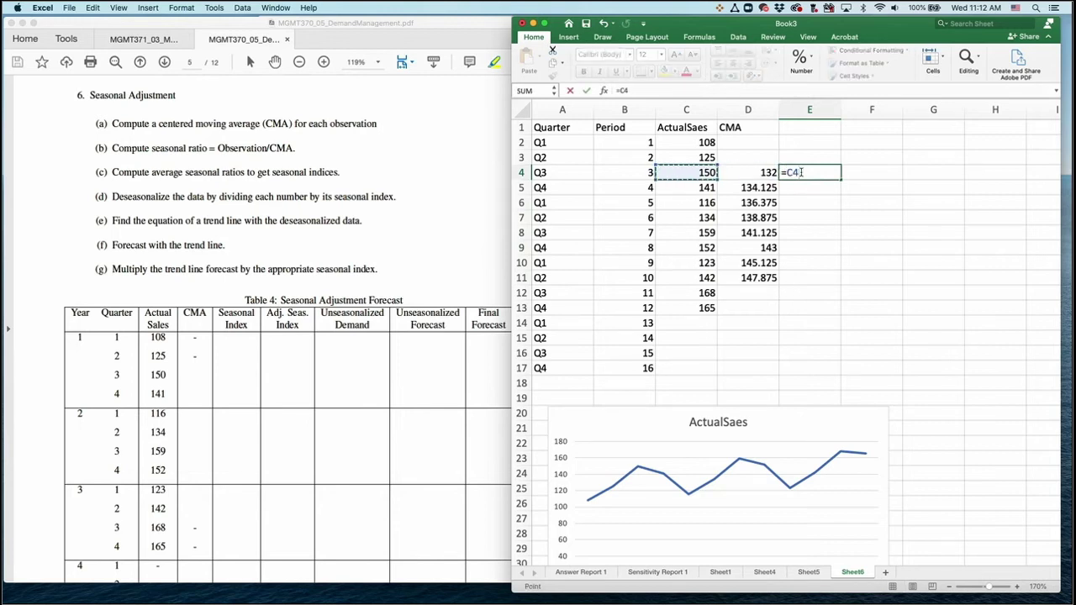
type("/")
key("Left")
key("Return")
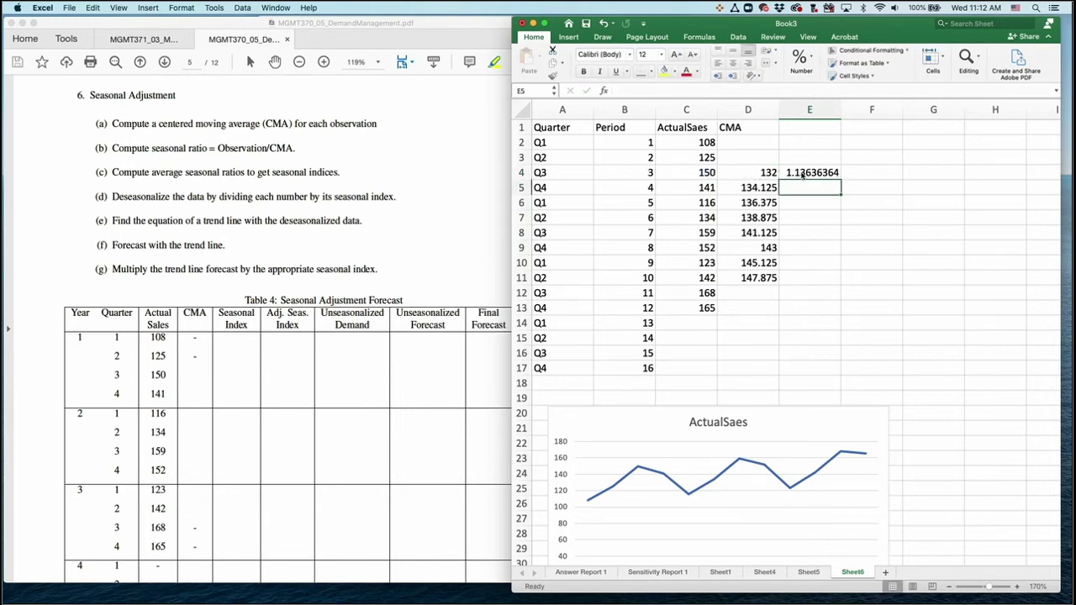
left_click(828, 172)
left_click_drag(839, 179, 838, 279)
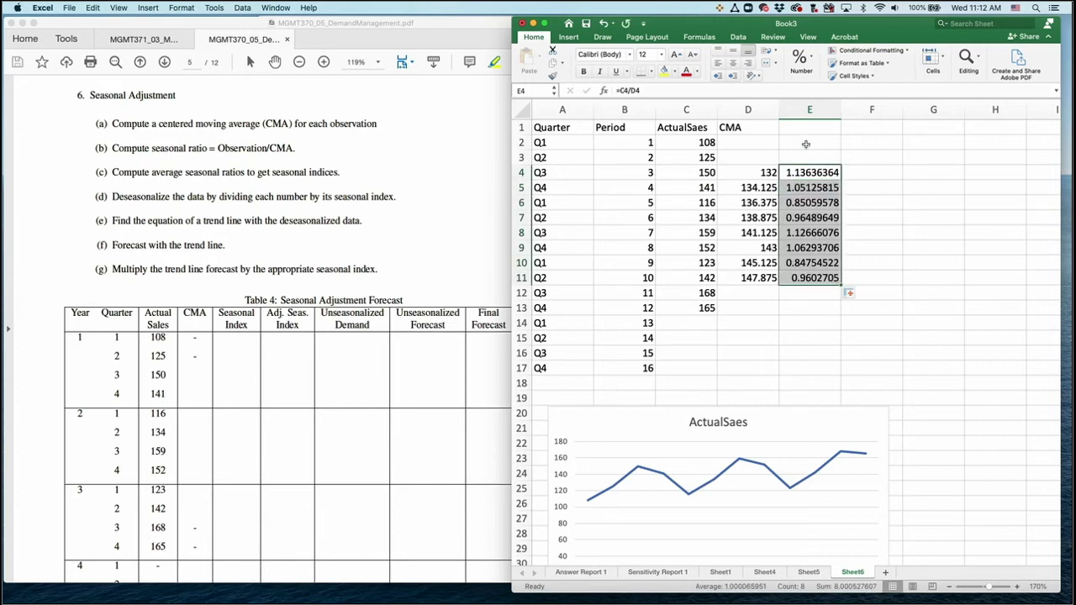
- Format the seasonal ratios in E4:E11 to show two decimal places
left_click(812, 70)
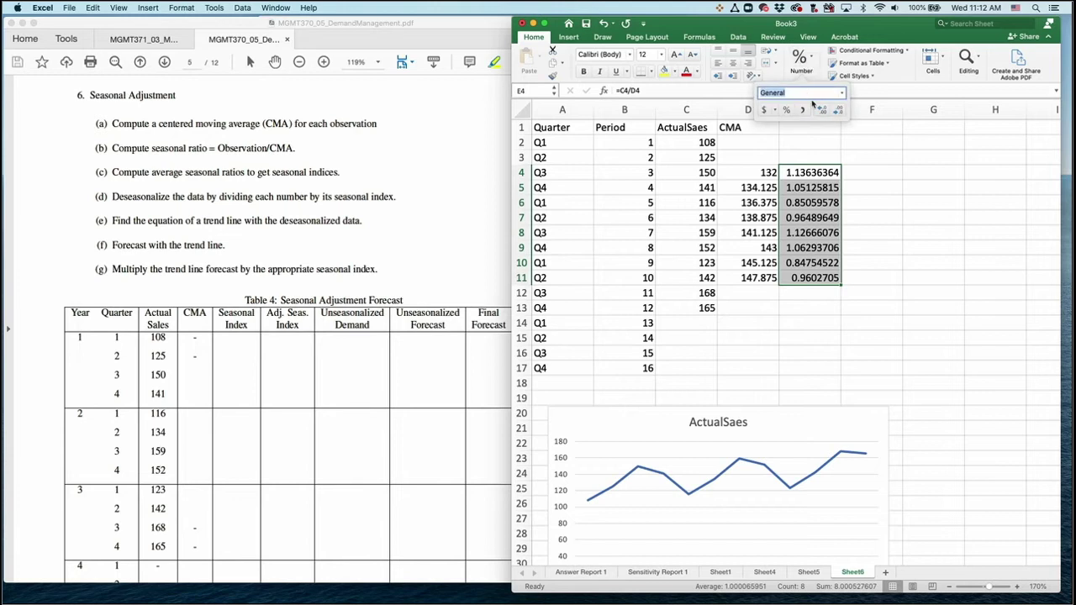
left_click(822, 111)
left_click(822, 111)
left_click(840, 111)
left_click(841, 111)
left_click(841, 111)
left_click(841, 111)
left_click(841, 111)
left_click(841, 111)
left_click(841, 111)
left_click(840, 111)
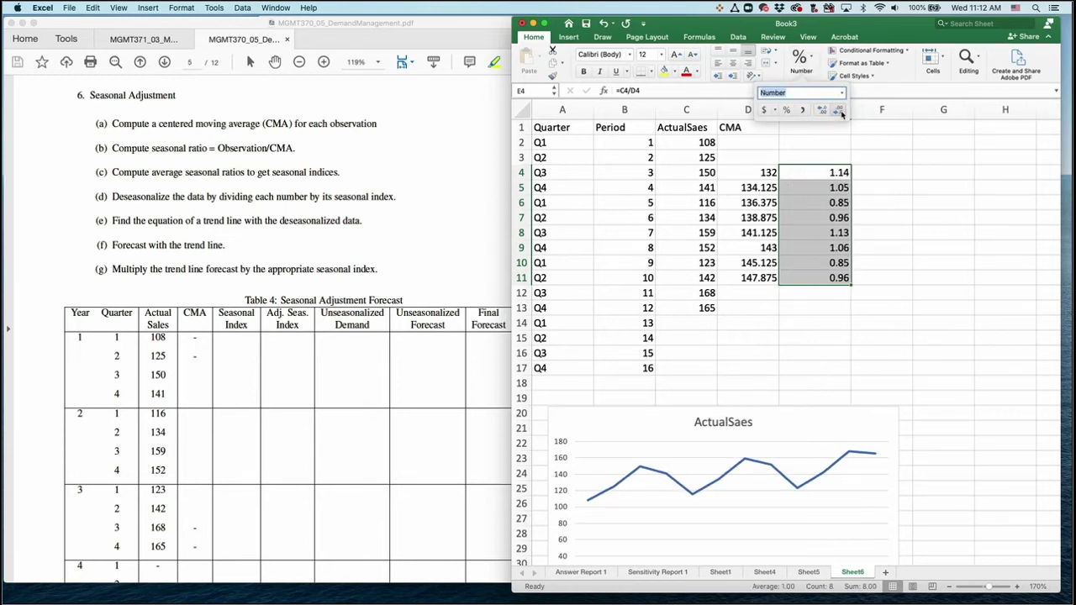
- Widen the workbook window over the PDF and format the centered moving averages in D4:D11 to two decimal places
left_click_drag(755, 190, 748, 277)
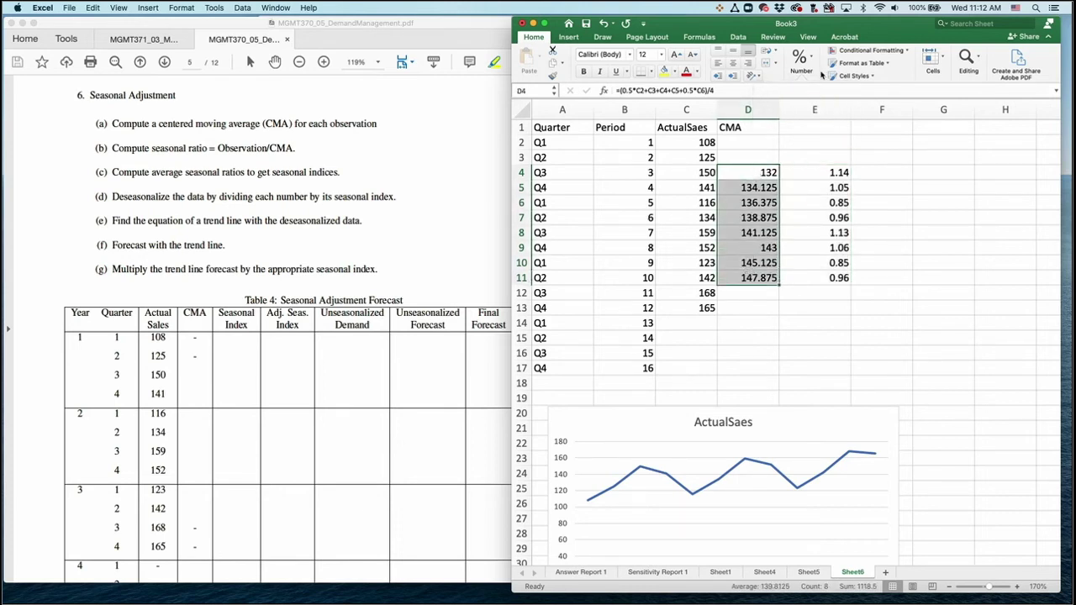
left_click_drag(457, 235, 454, 234)
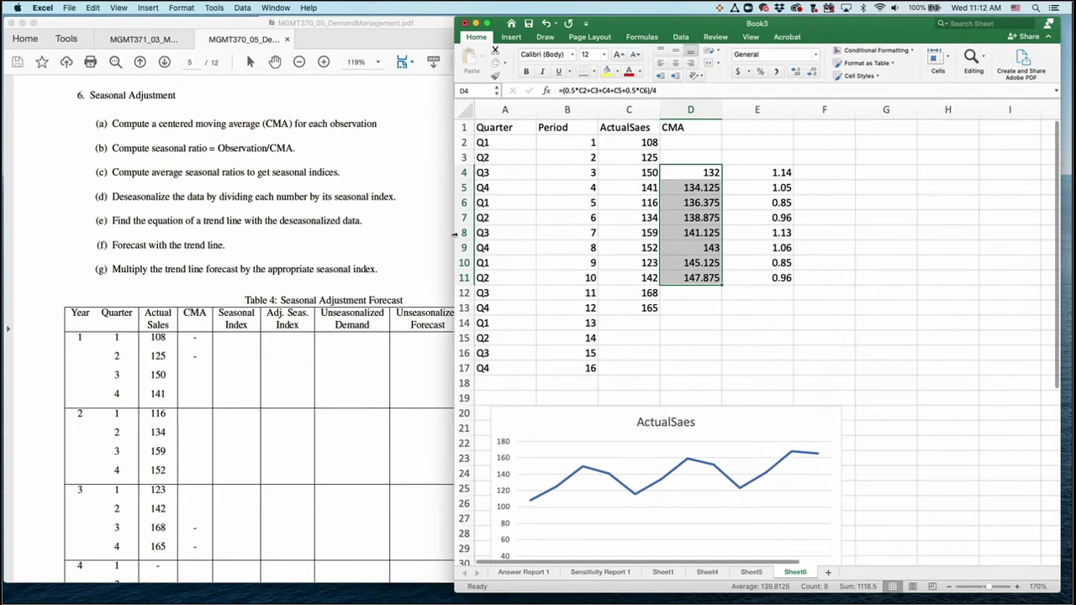
left_click(812, 72)
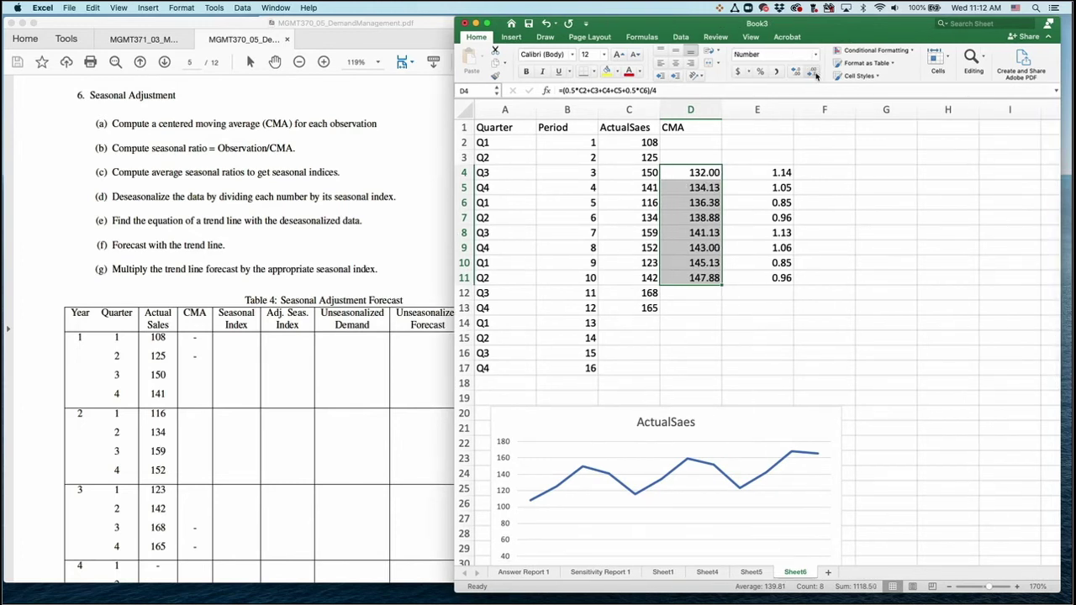
- Review the Q3 seasonal ratios in E4 and E8, and move the ActualSaes chart down to about row 25
left_click(779, 173)
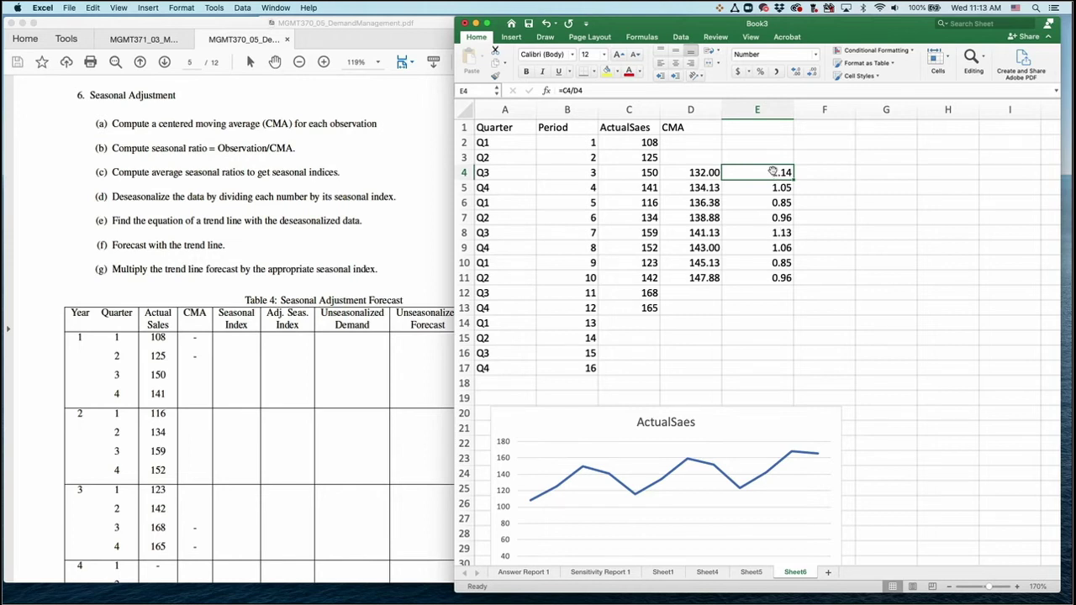
left_click(760, 232)
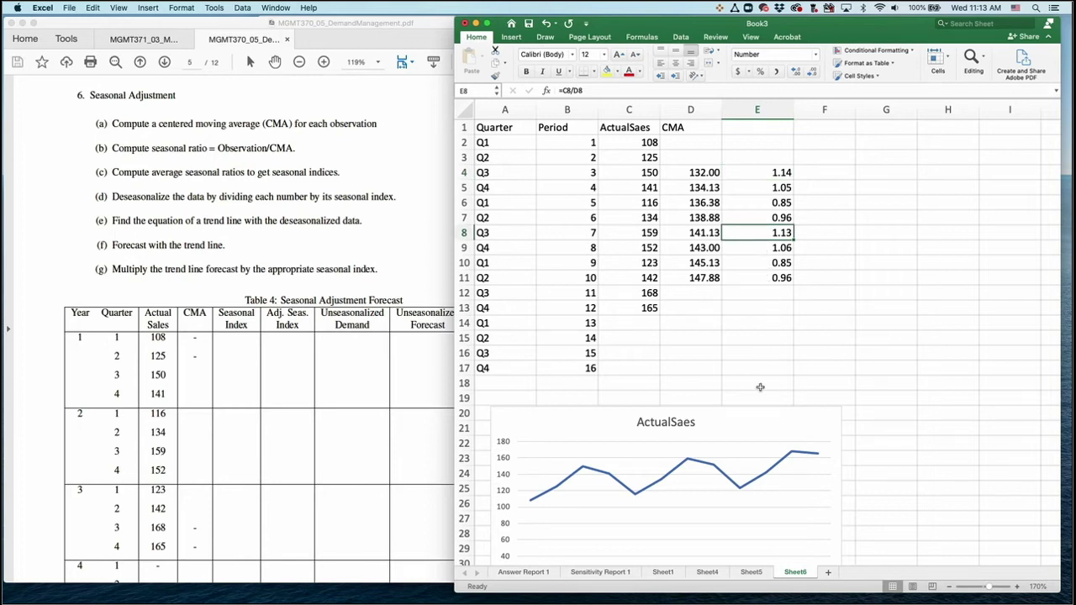
left_click_drag(754, 408, 751, 487)
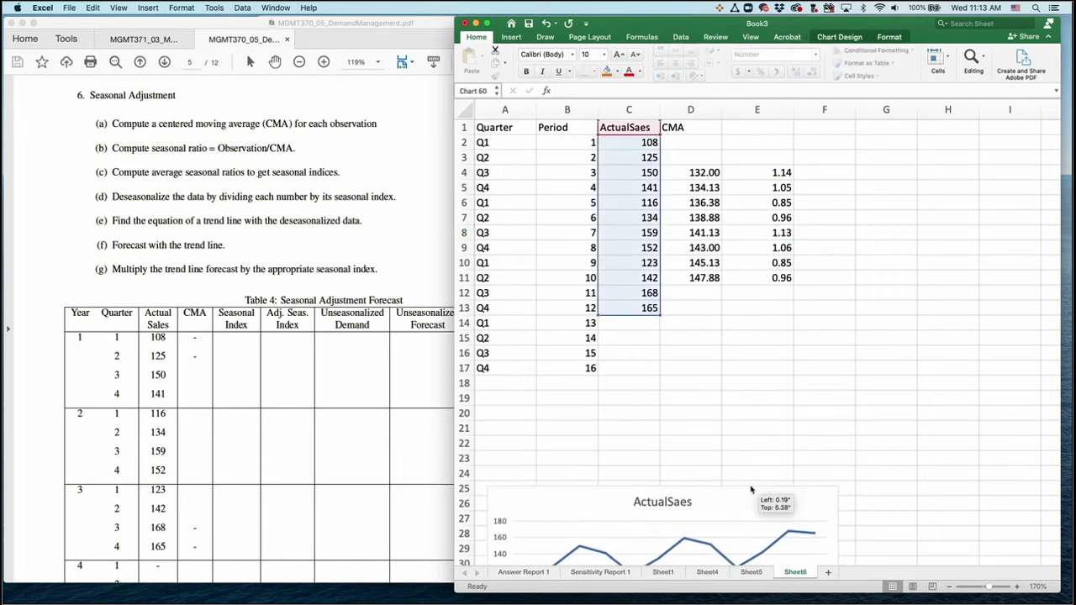
- Enter the quarter labels Q1, Q2, Q3 and Q4 in E18:E21
left_click(762, 384)
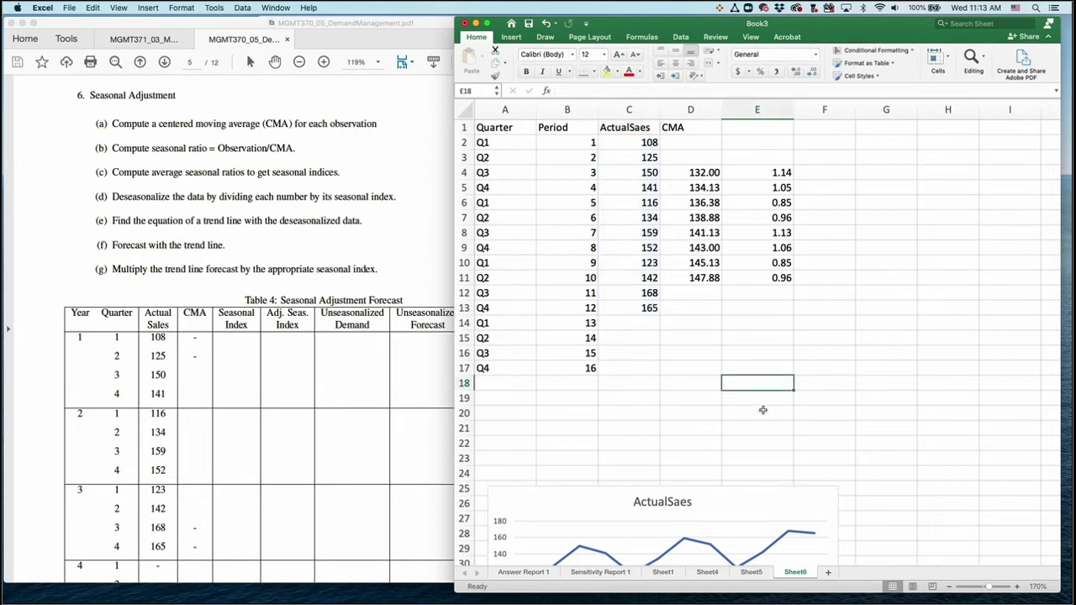
type("Q1")
key("Return")
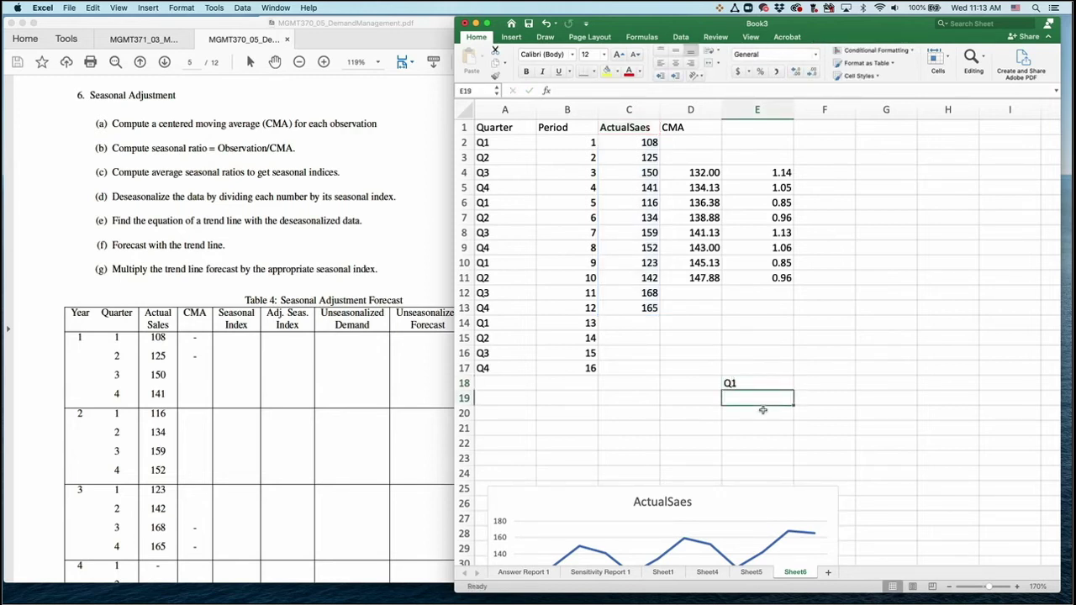
type("Q2")
key("Return")
type("Q3")
key("Return")
type("Q")
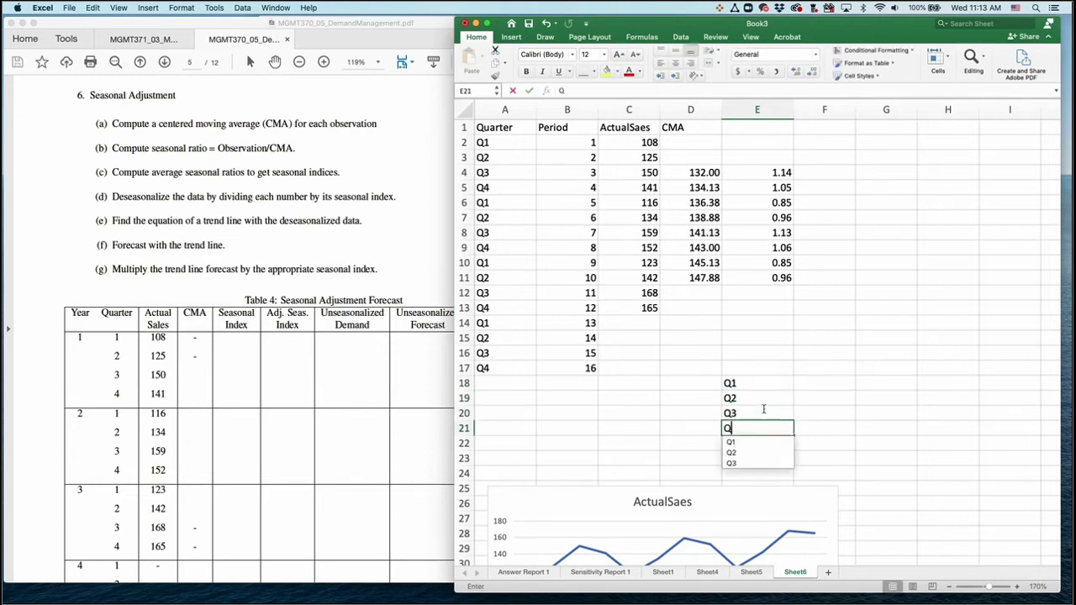
type("4")
key("Tab")
- Compute the average Q1 seasonal ratio in F18 with =AVERAGEIF($A$4:$A$11,E18,E4:E11)
key("Up")
key("Up")
key("Up")
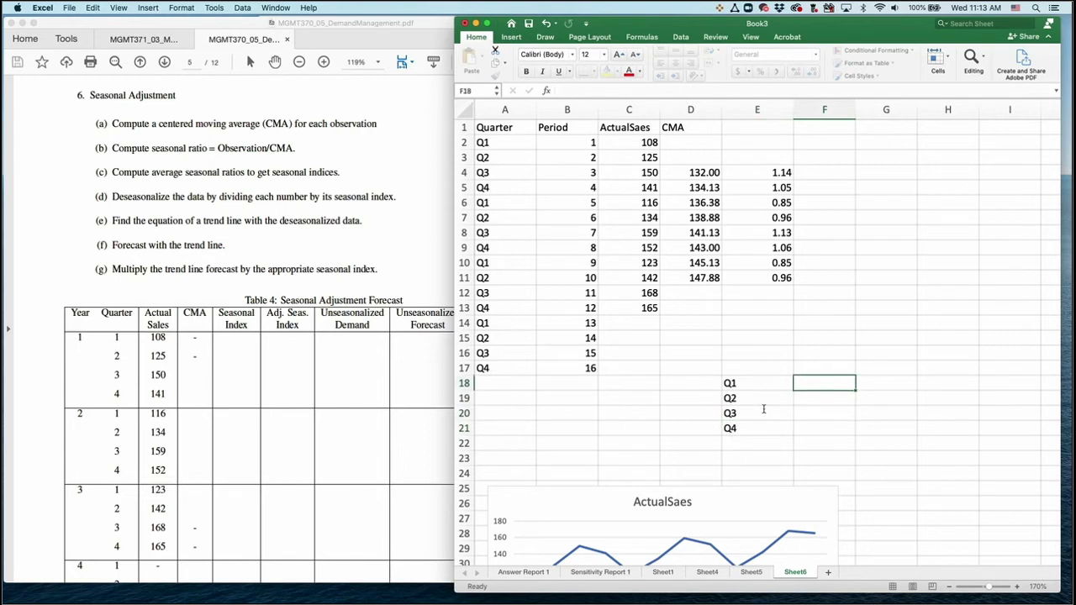
type("=av")
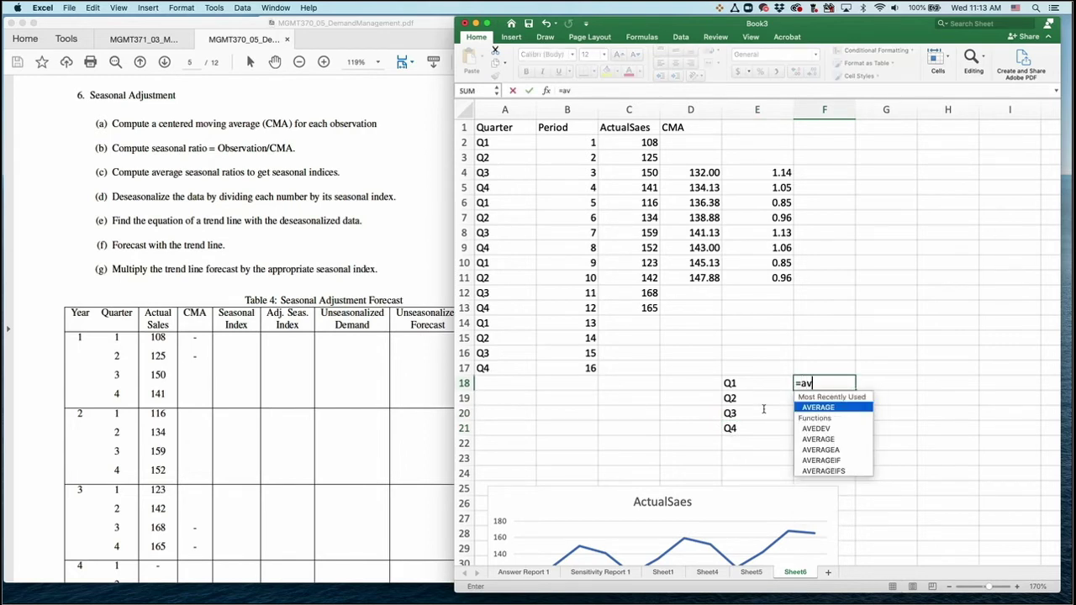
type("erage")
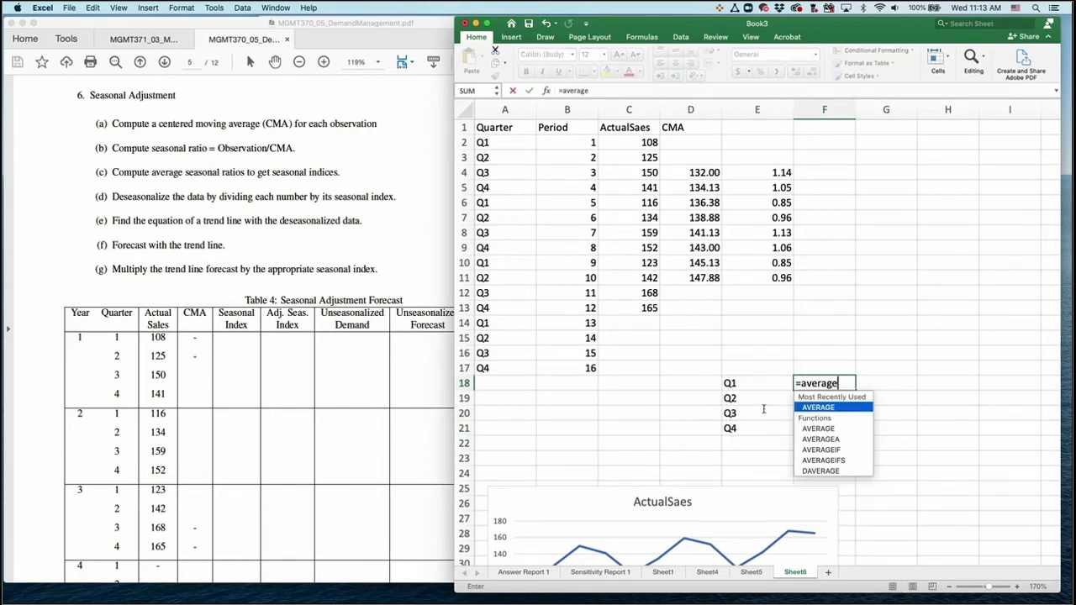
type("if(")
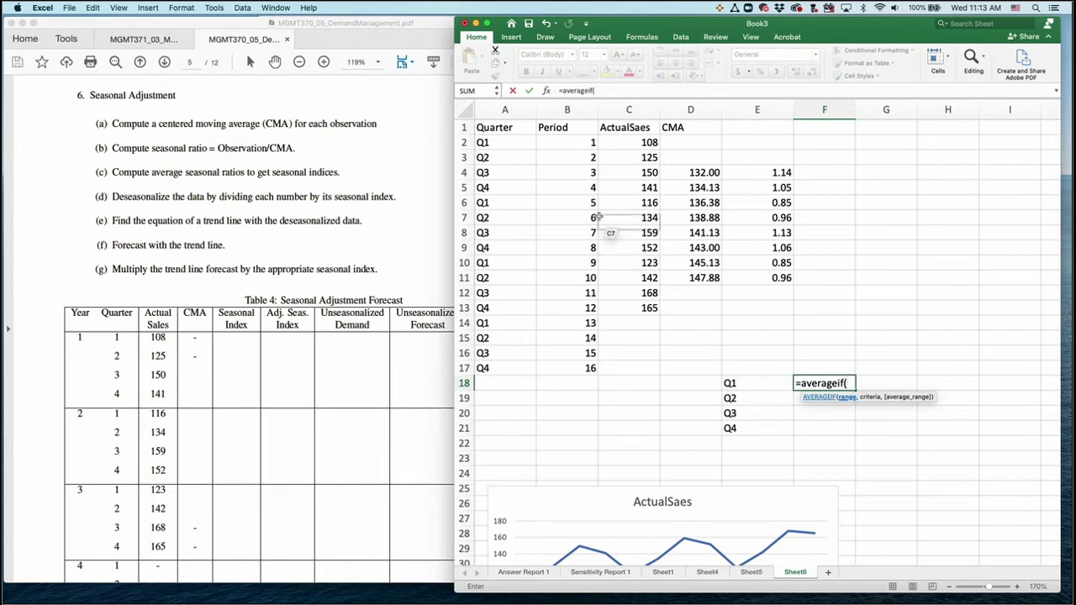
left_click_drag(507, 172, 503, 274)
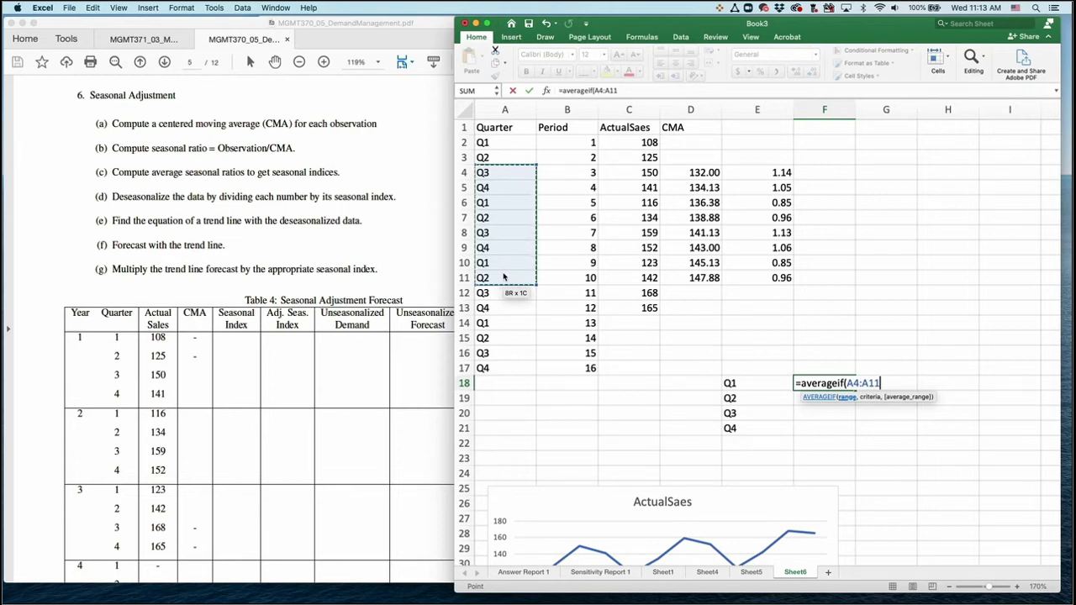
key("F4")
type(",")
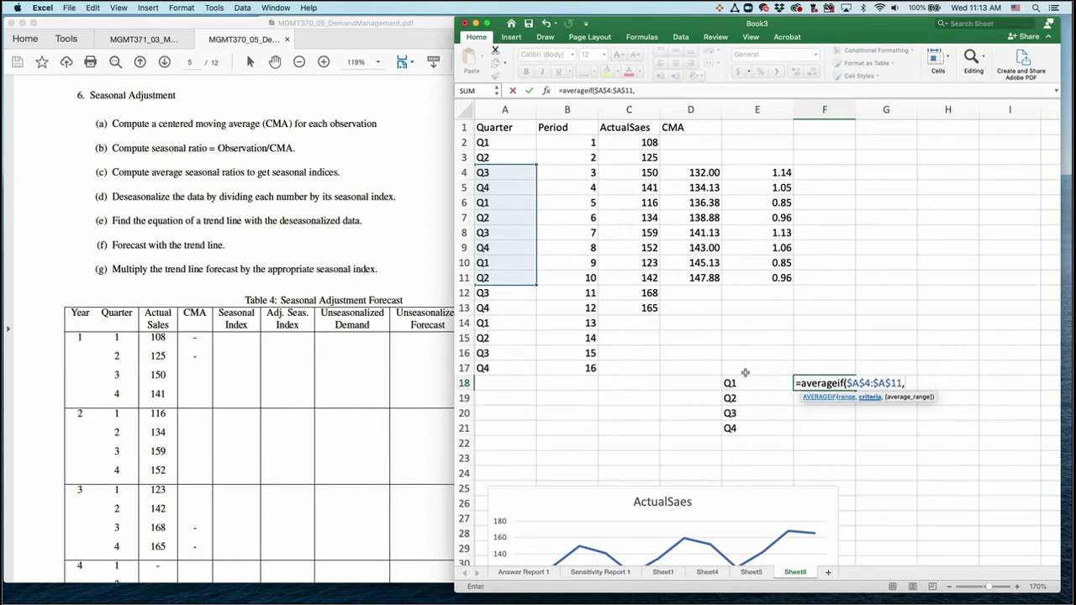
left_click(749, 383)
type(",")
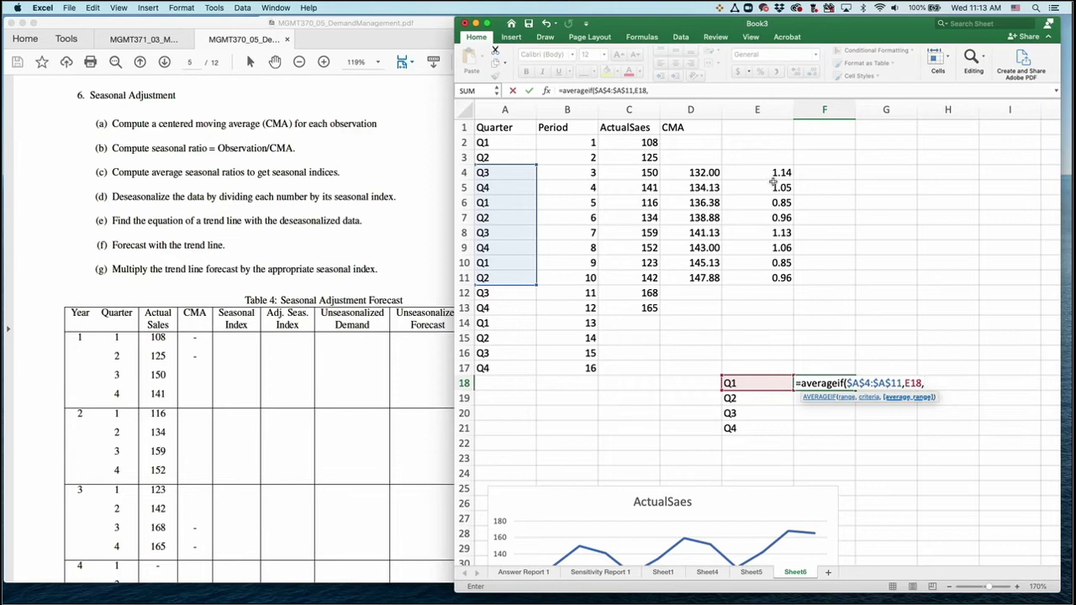
left_click_drag(775, 173, 778, 280)
key("Return")
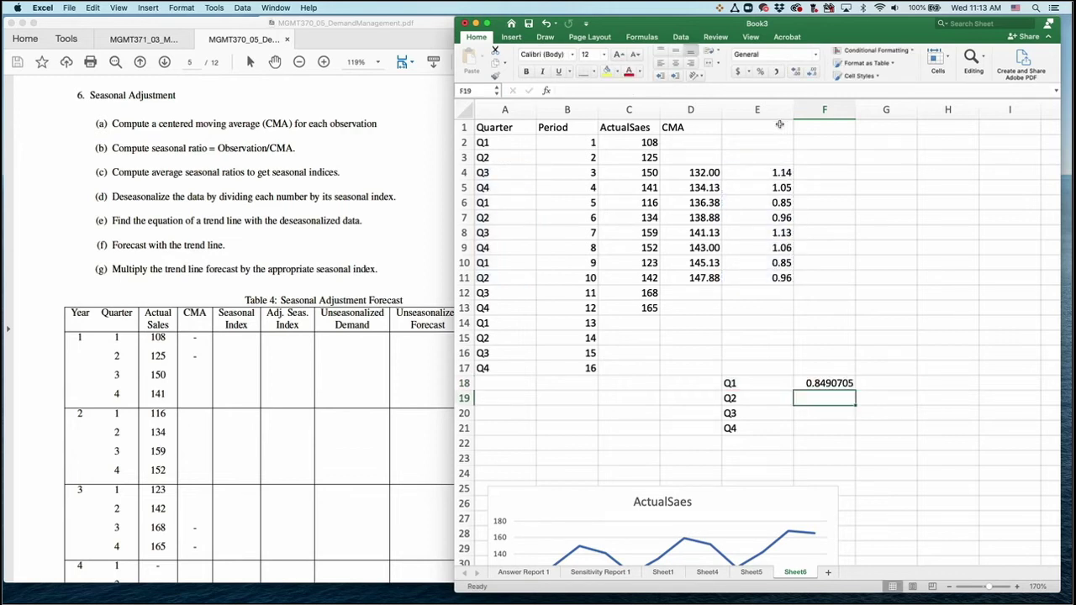
- Enter the column header Seasonal Index in E1
left_click(763, 125)
type("Sea")
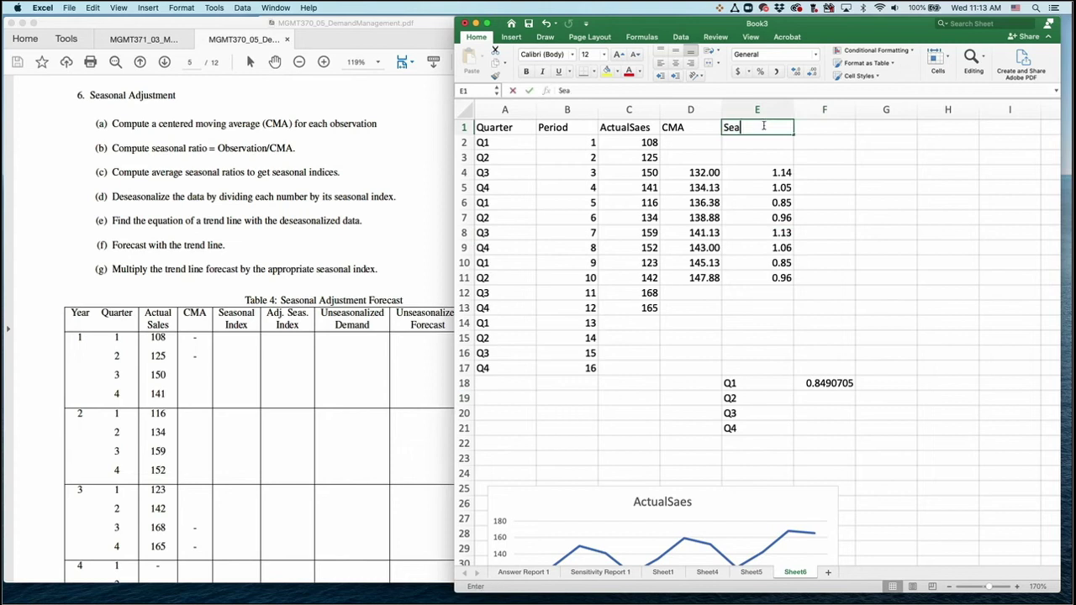
type("sona")
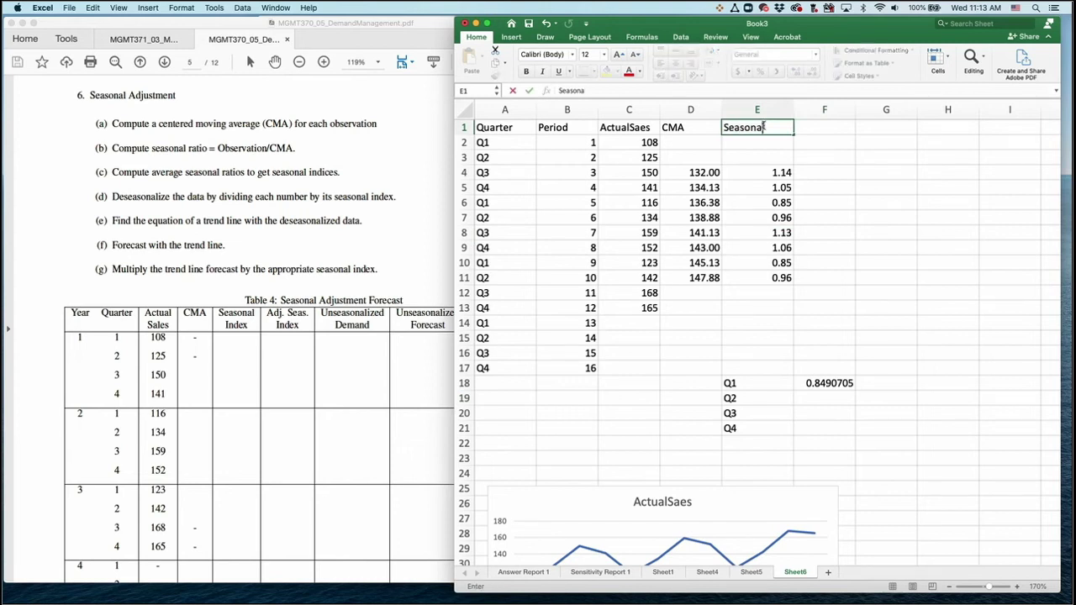
type("al Index")
key("Tab")
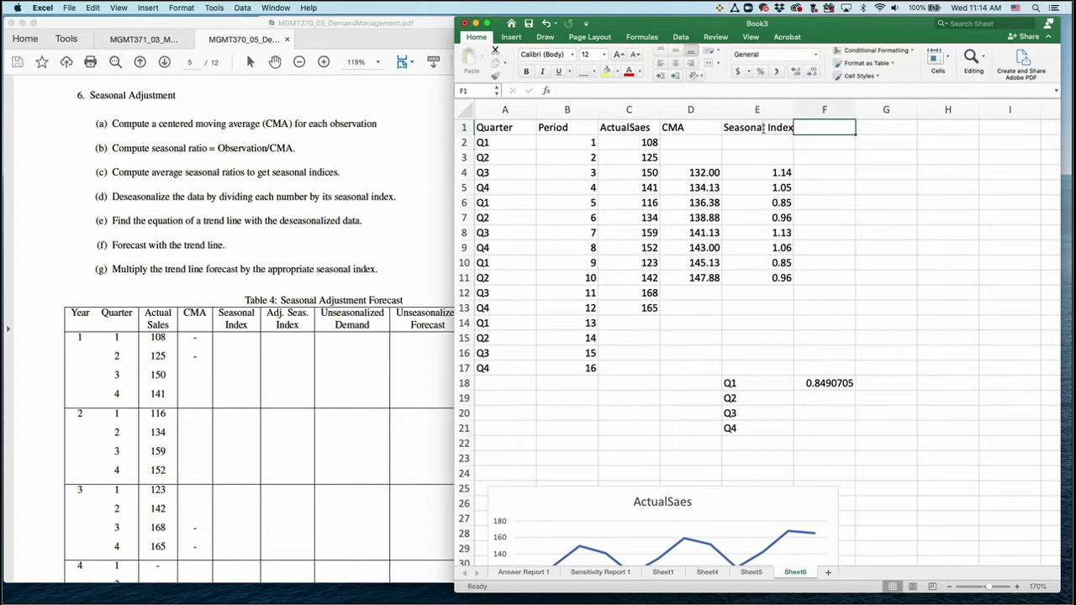
- Fill the average formula in F18 down to F21 and format F18:F21 to three decimal places
left_click(837, 386)
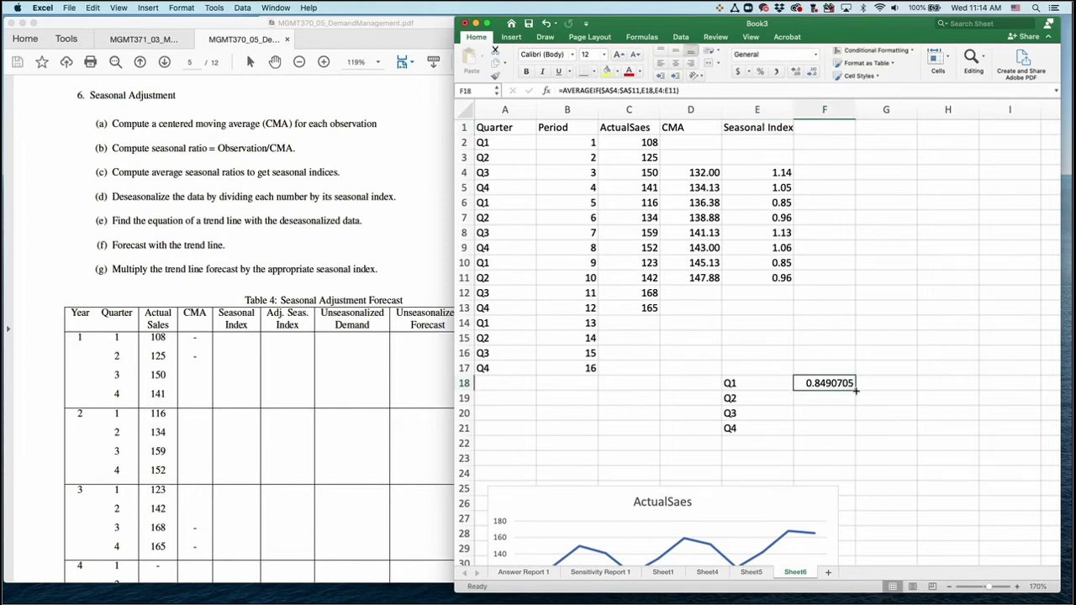
left_click_drag(856, 391, 857, 438)
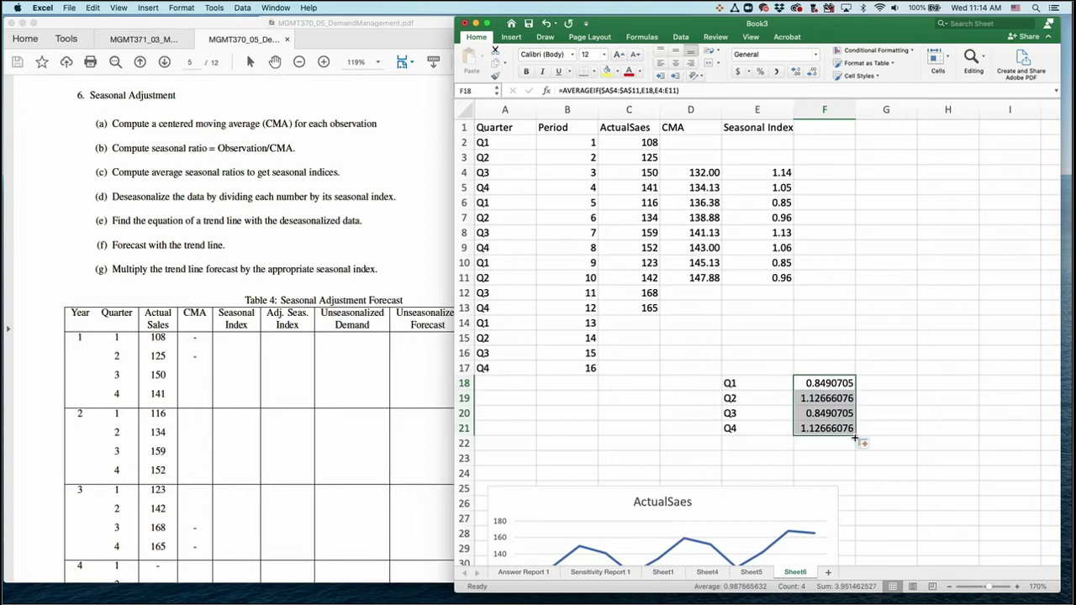
left_click(812, 72)
left_click(812, 72)
left_click(812, 72)
left_click(812, 72)
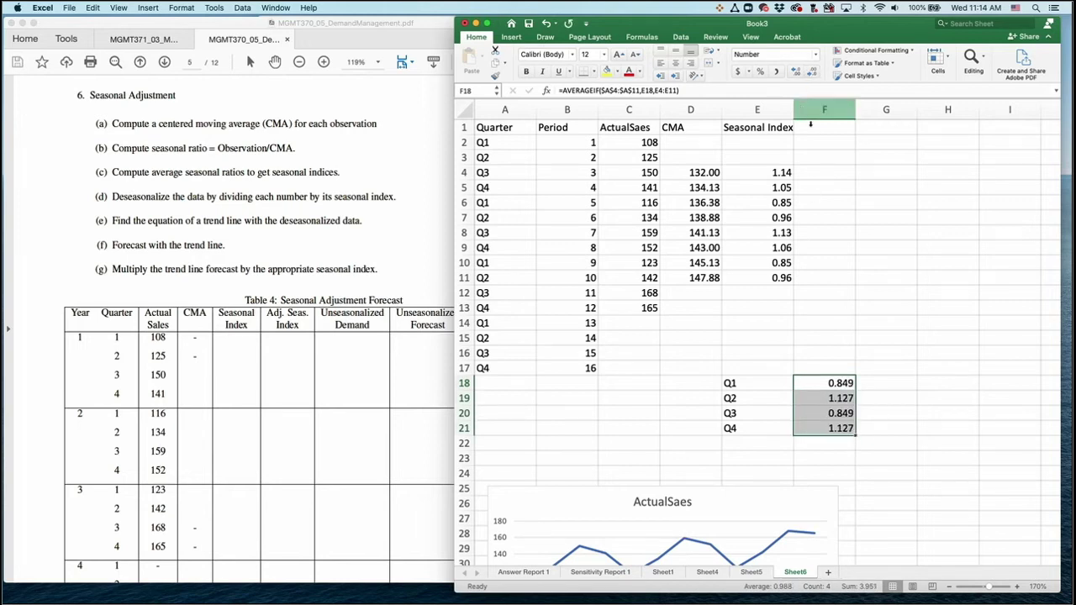
- Enter the column header Adj Seasonal in F1
left_click(811, 127)
type("Adj")
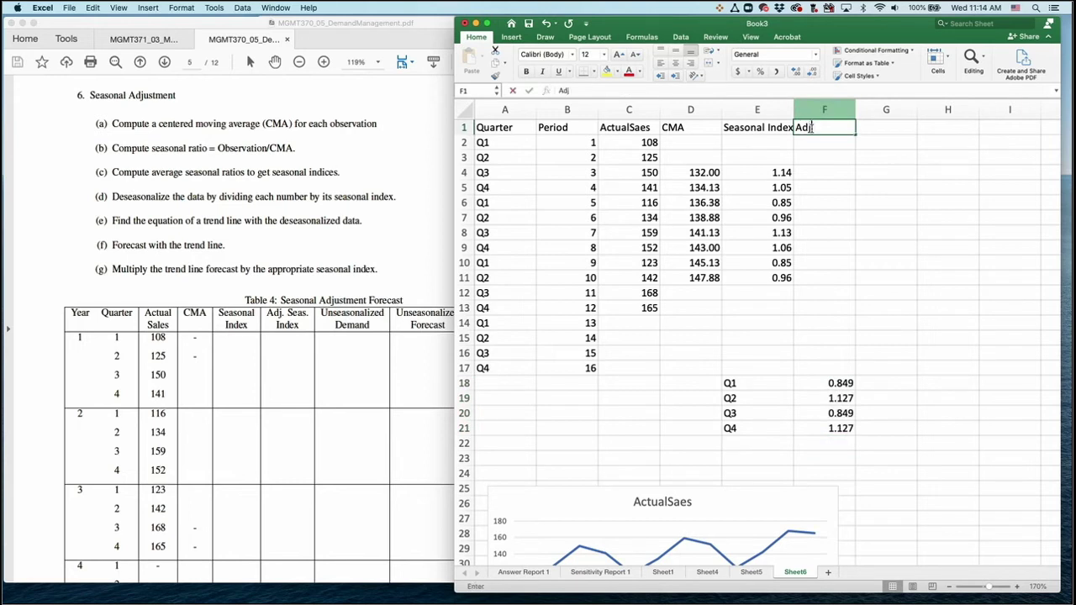
key("BackSpace")
type("Season")
key("BackSpace")
key("BackSpace")
type("a")
key("BackSpace")
key("BackSpace")
type("sonal")
key("Return")
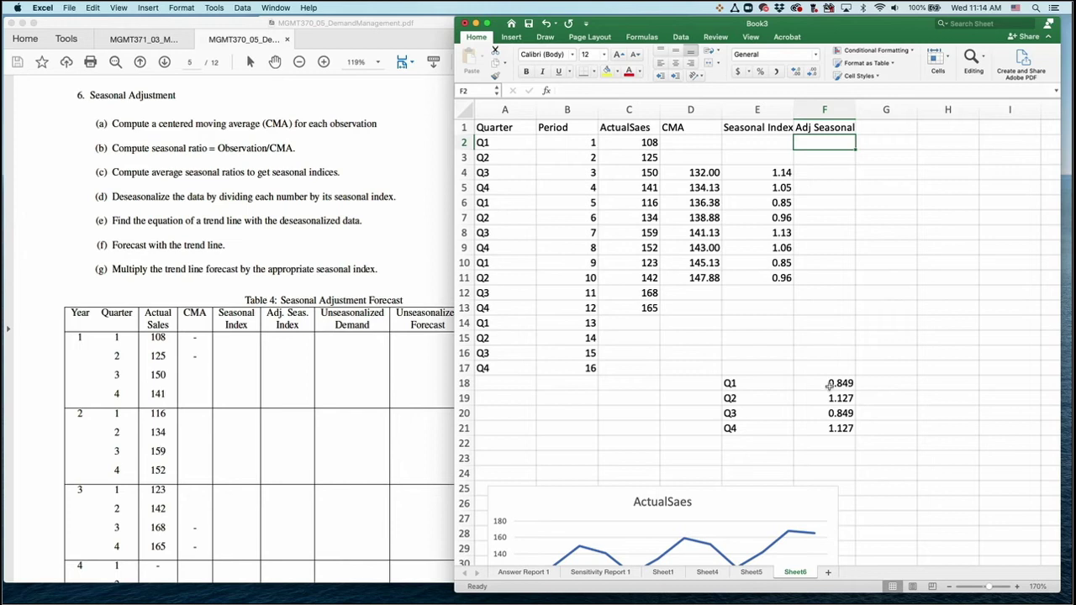
- Total the four quarterly seasonal averages F18:F21 in F22 with the SUM function
left_click(830, 445)
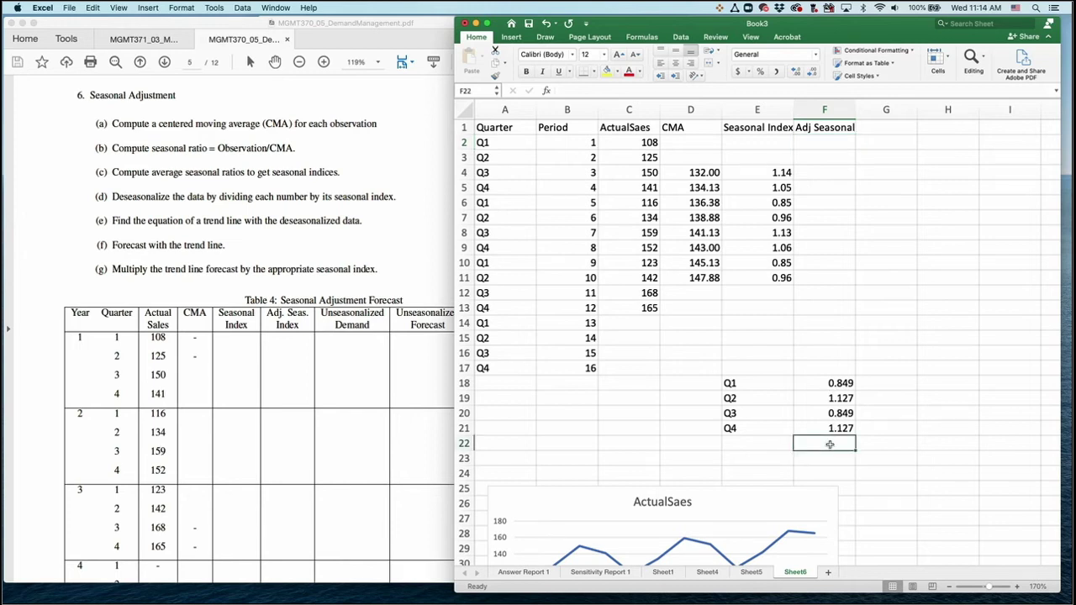
type("=sum(")
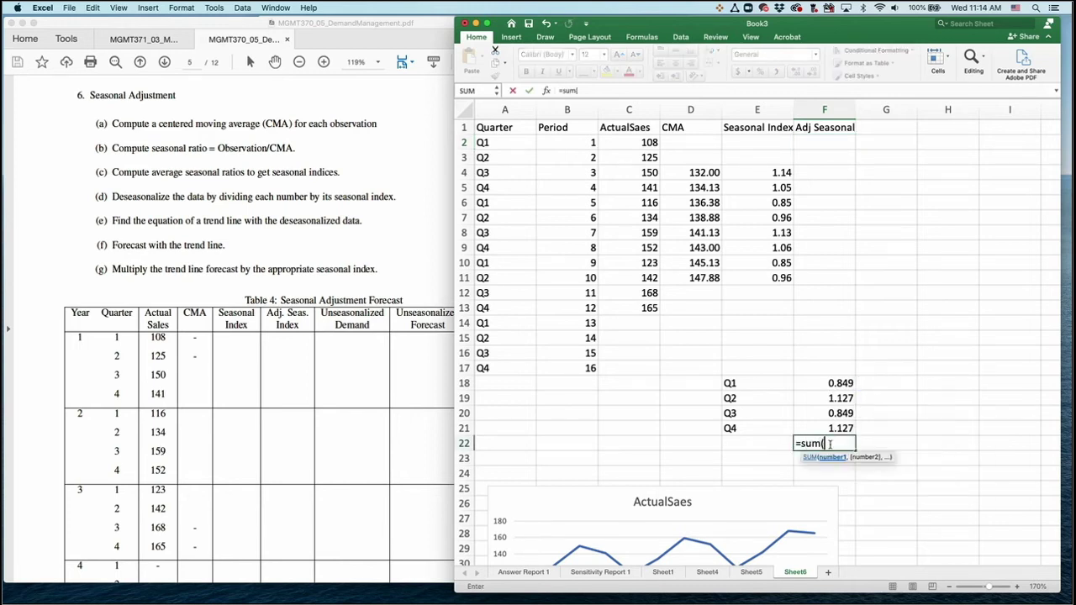
key("Up")
key("shift+Up")
key("shift+Up")
key("shift+Up")
key("Return")
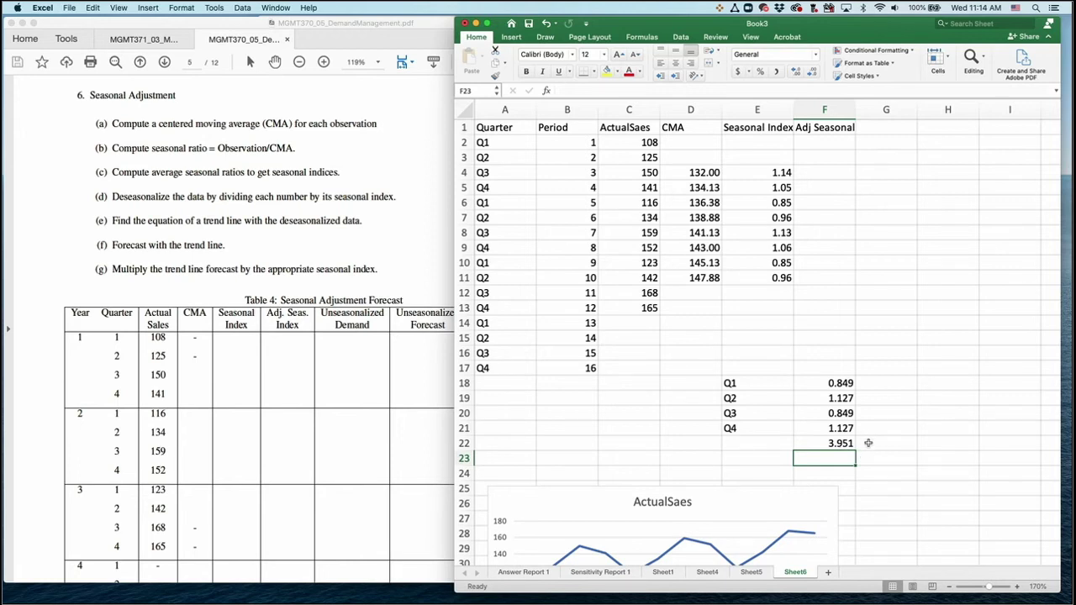
- Compute the adjusted Q1 seasonal index in G18 with =F18/F22*4 and fill the formula down to G21
key("Up")
key("Up")
key("Up")
key("Up")
key("Up")
key("Right")
type("=")
key("Left")
type("/")
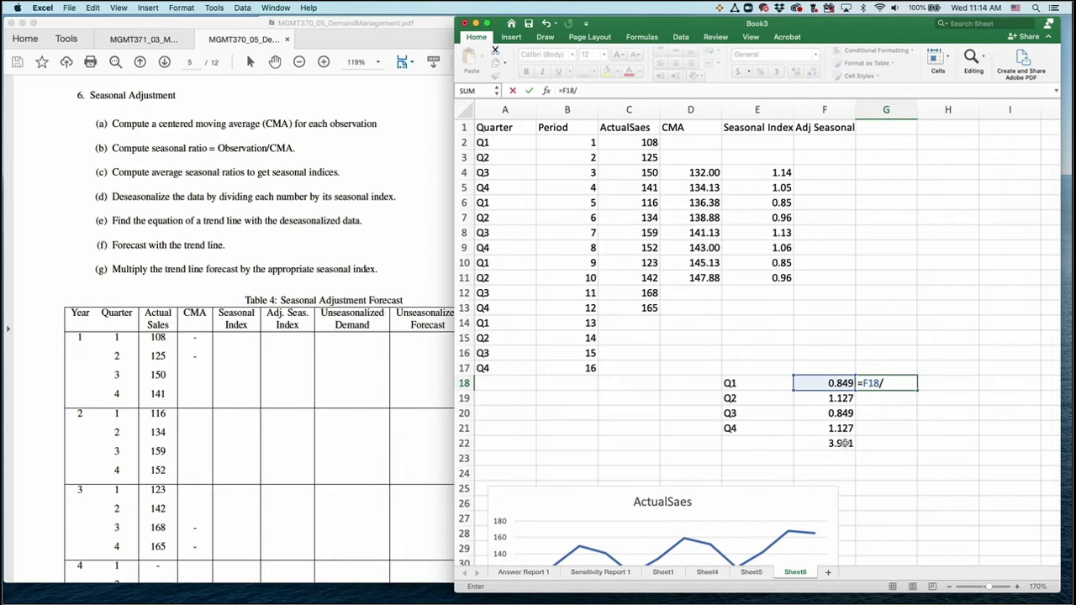
left_click(845, 443)
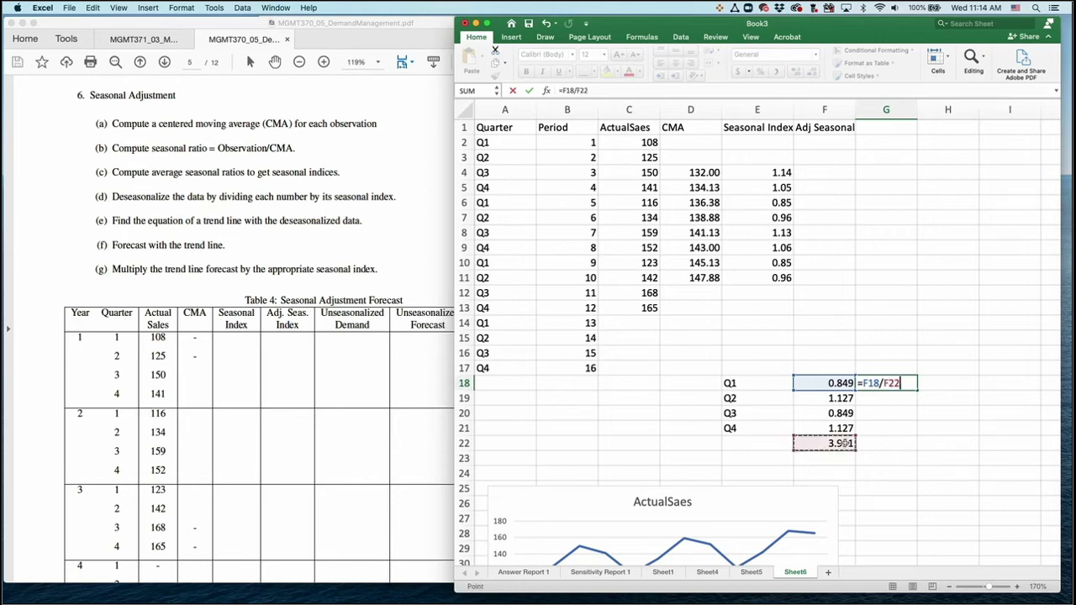
type("*4")
key("Return")
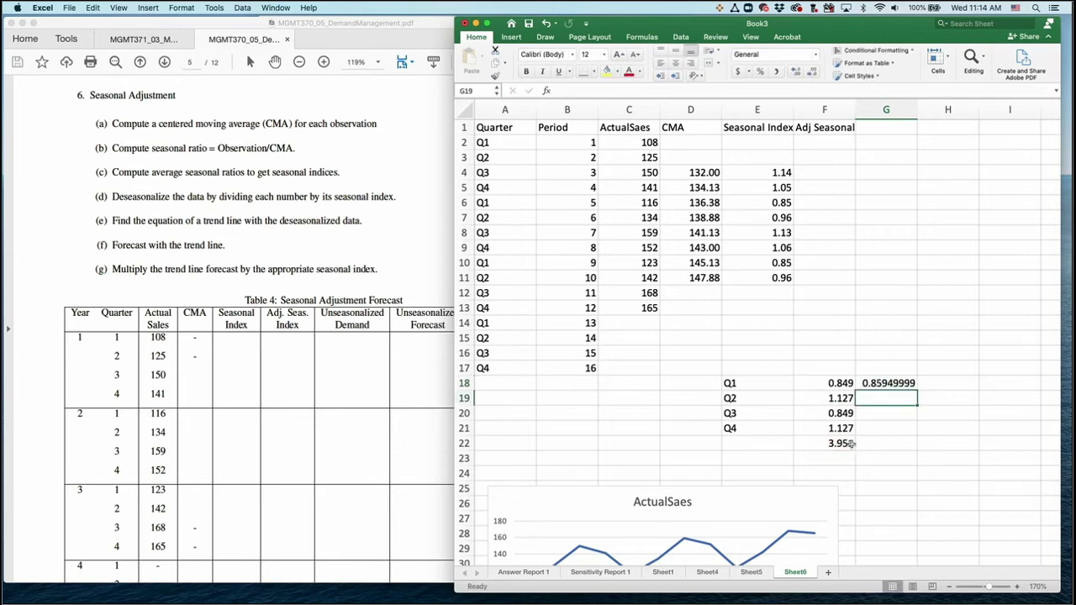
left_click(896, 384)
left_click_drag(917, 391, 904, 443)
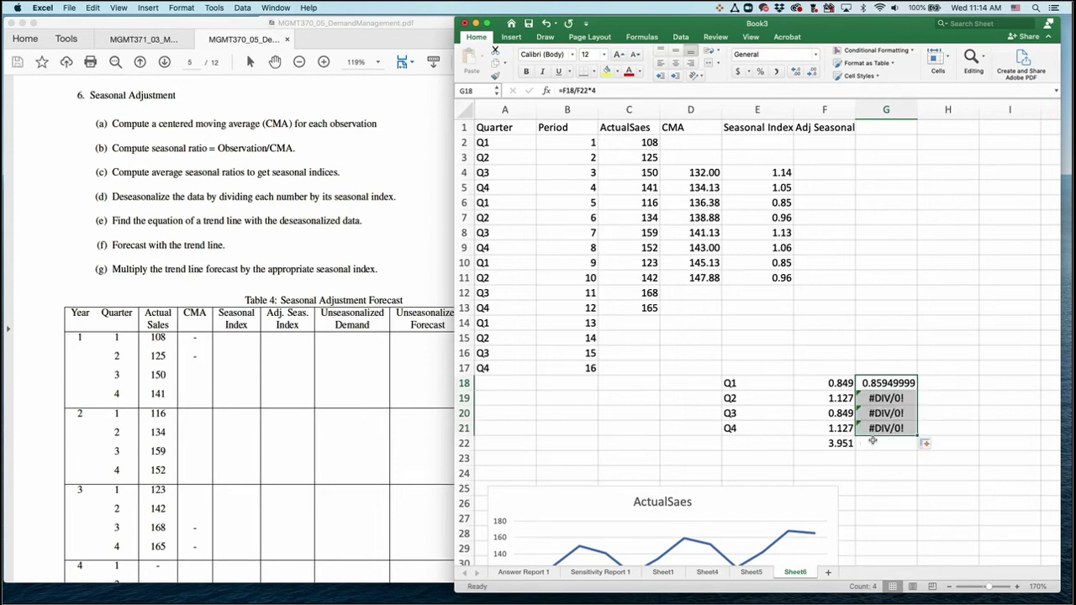
- Make the reference to the total in G18 absolute so the formula reads =F18/$F$22*4, and reselect G18
left_click(889, 384)
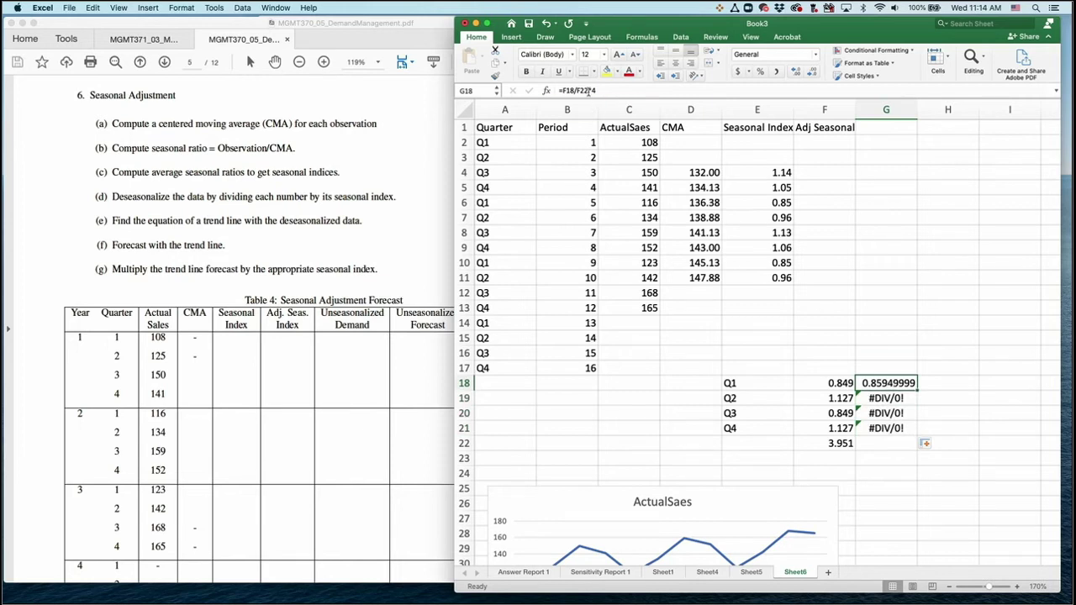
left_click(582, 90)
type("$F$")
key("Return")
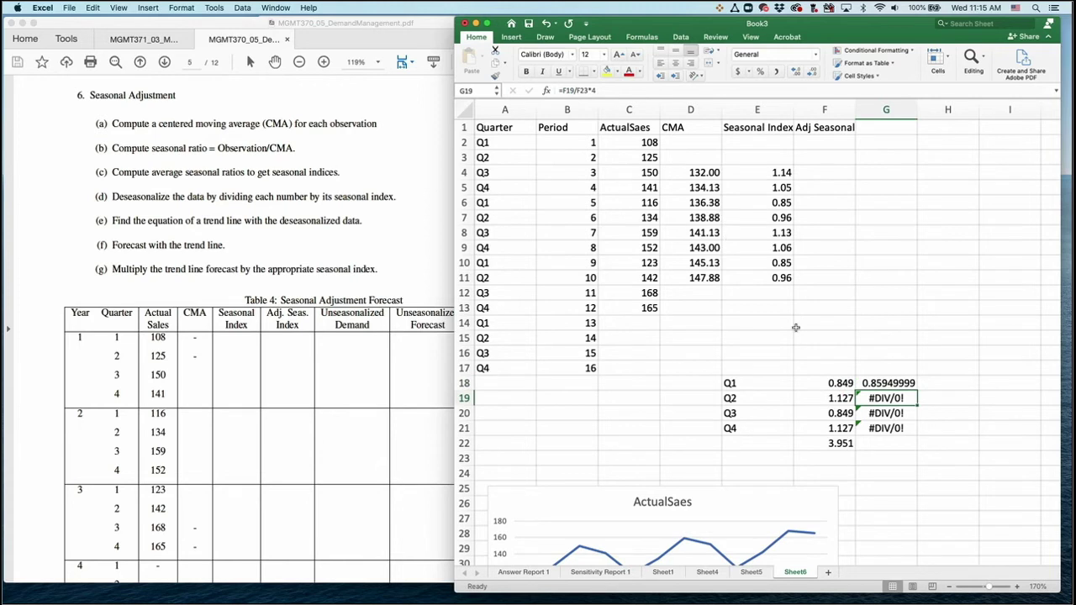
left_click(906, 385)
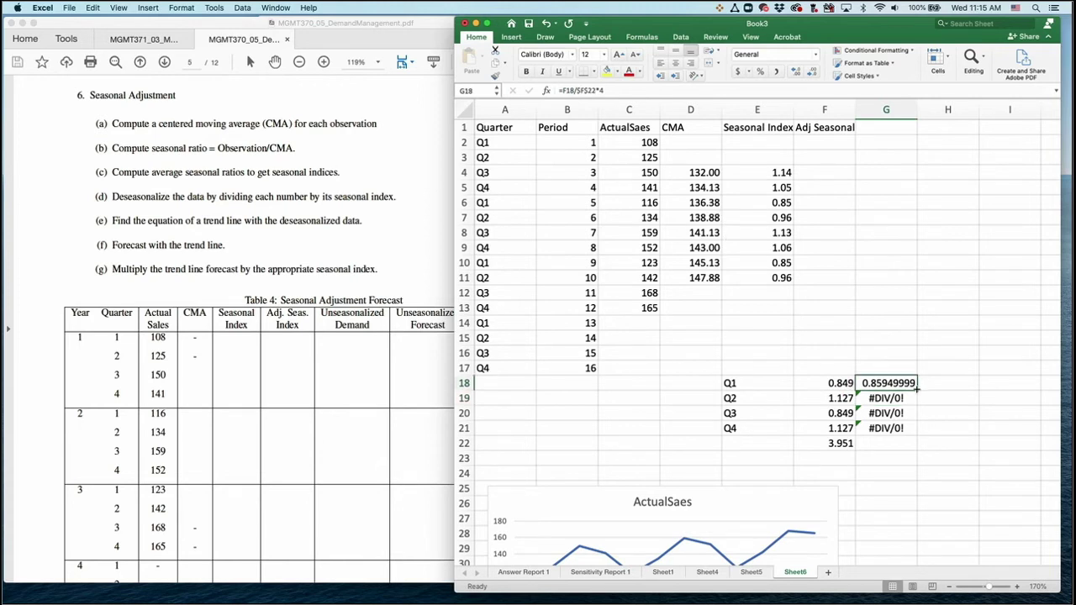
- Fill the corrected adjusted index formula from G18 down to G21 and copy the F22 total formula across to G22
left_click_drag(916, 388, 900, 441)
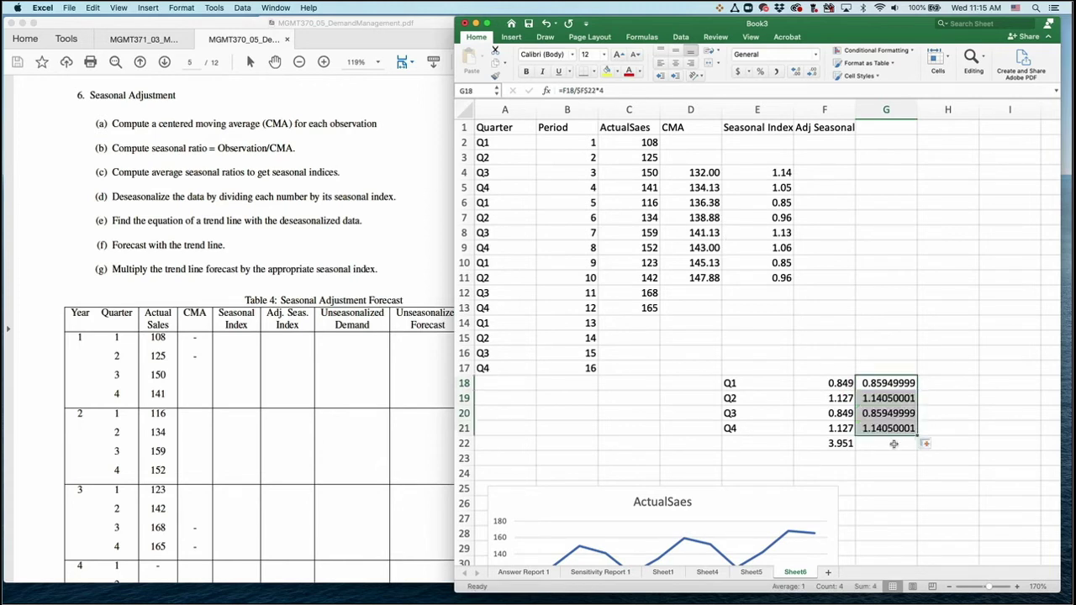
left_click(894, 444)
left_click(844, 447)
left_click_drag(855, 450, 898, 445)
left_click(887, 458)
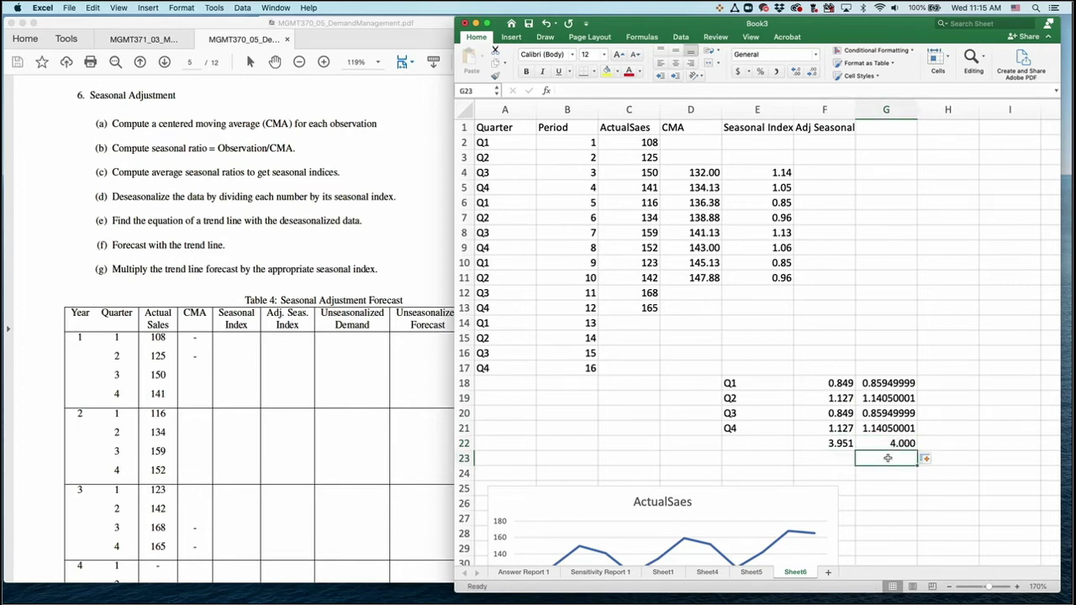
left_click(891, 444)
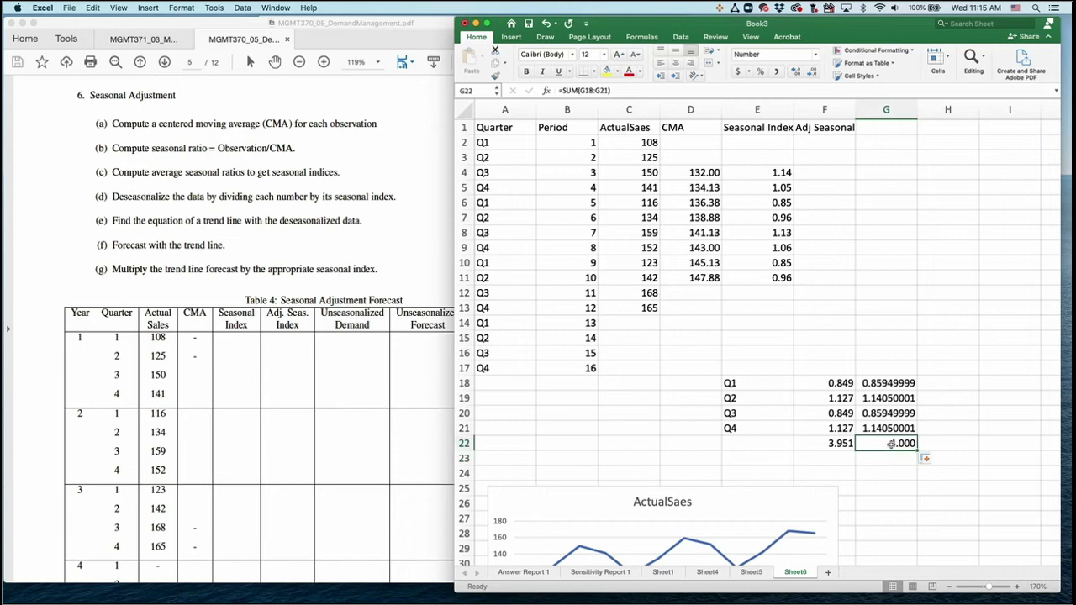
left_click(890, 460)
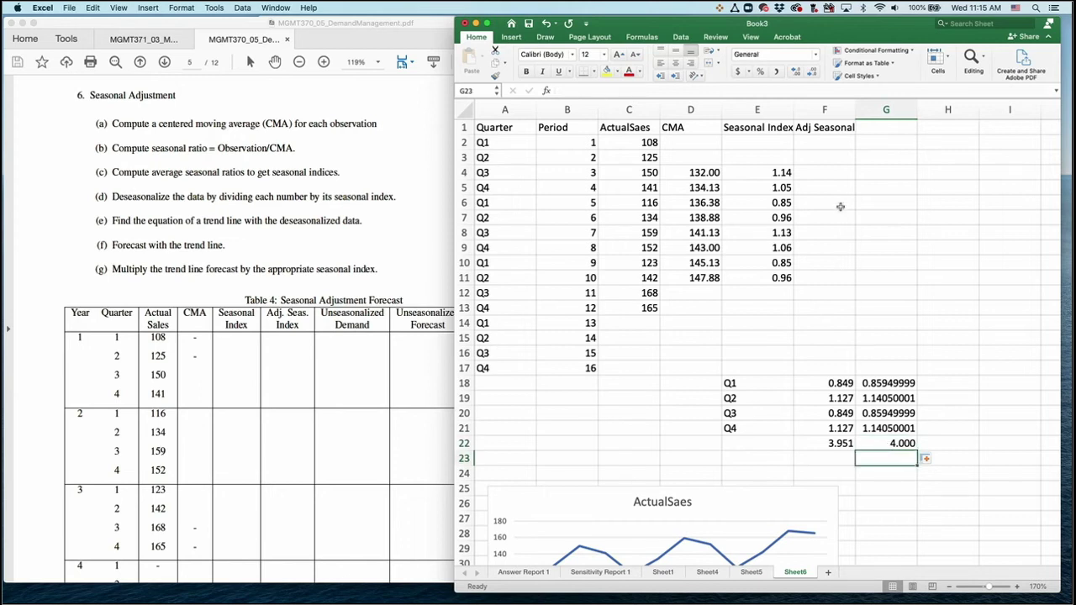
- Narrow the Seasonal Index column E
left_click(825, 172)
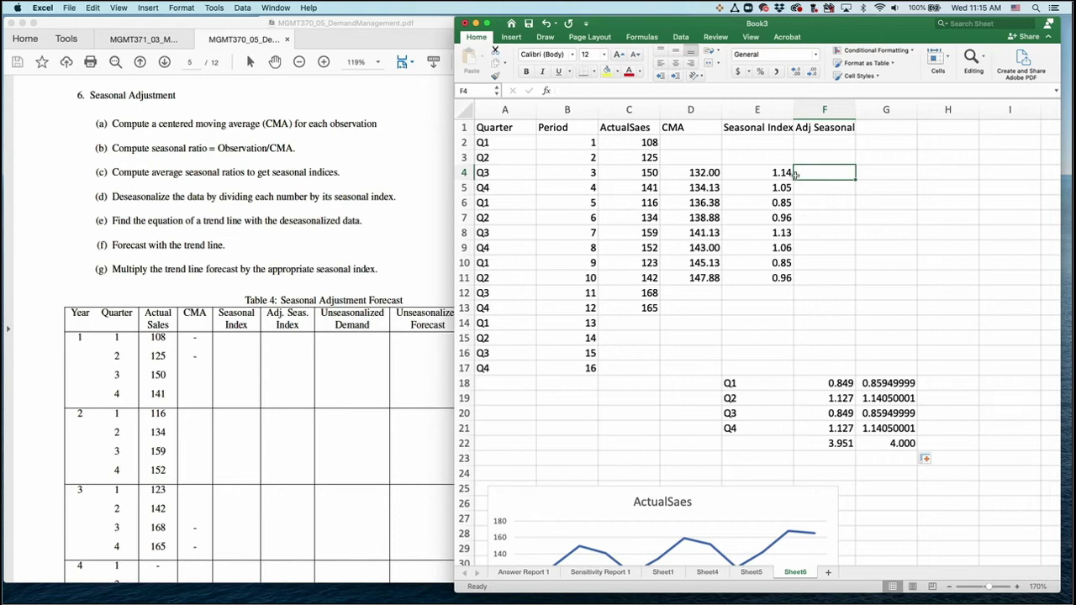
left_click_drag(792, 106, 766, 109)
left_click(792, 106)
- Look up the first quarter's adjusted seasonal index in F2 with =VLOOKUP(A2,$E$18:$G$21,3,0)
left_click(797, 143)
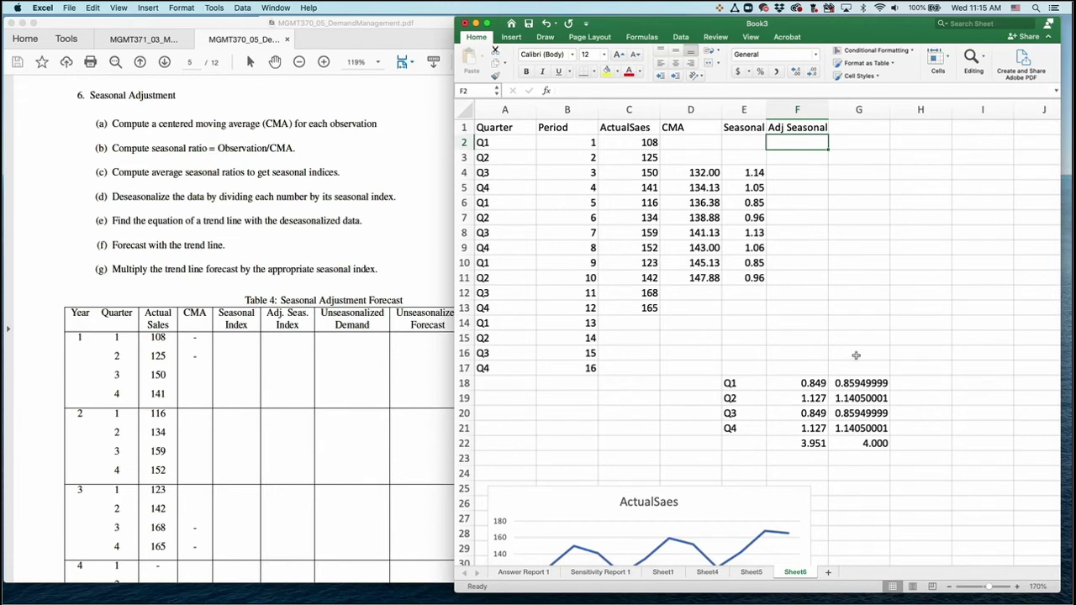
type("=")
type("vloo")
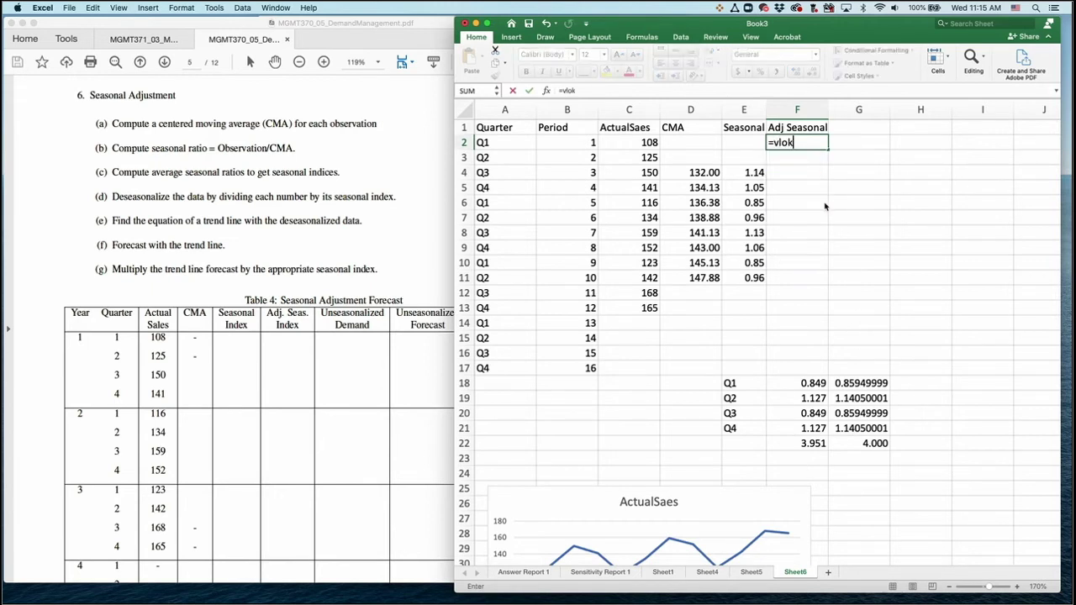
type("kup(")
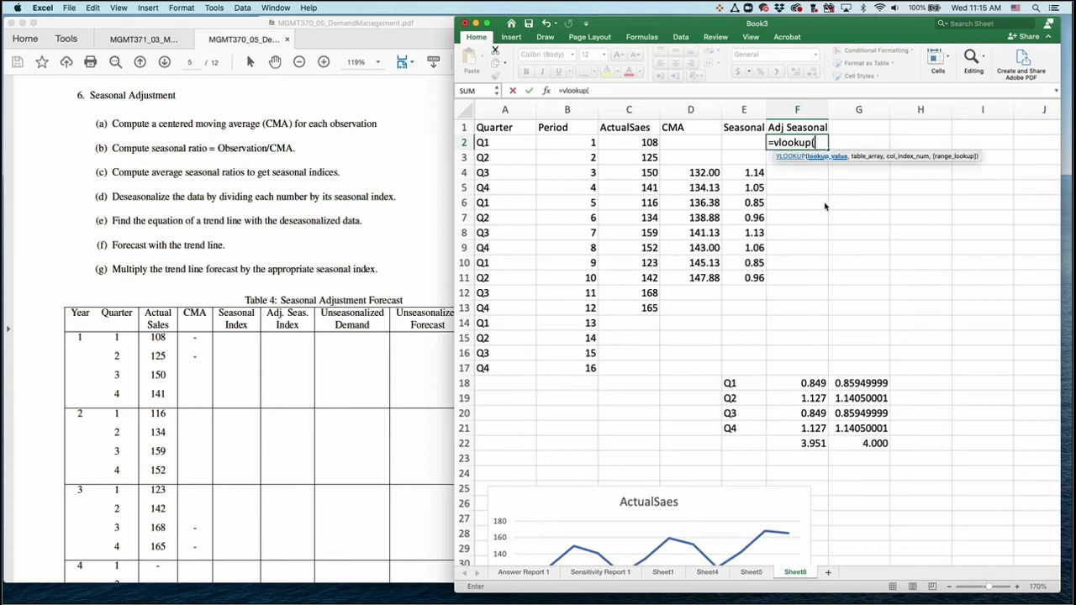
left_click(510, 142)
type(",")
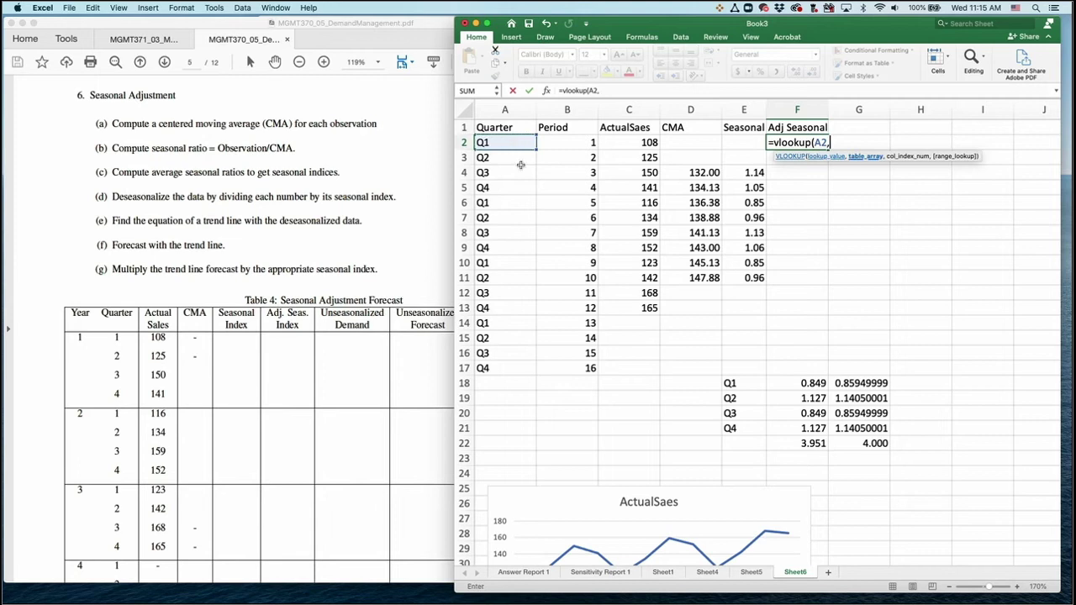
left_click_drag(754, 386, 863, 433)
key("F4")
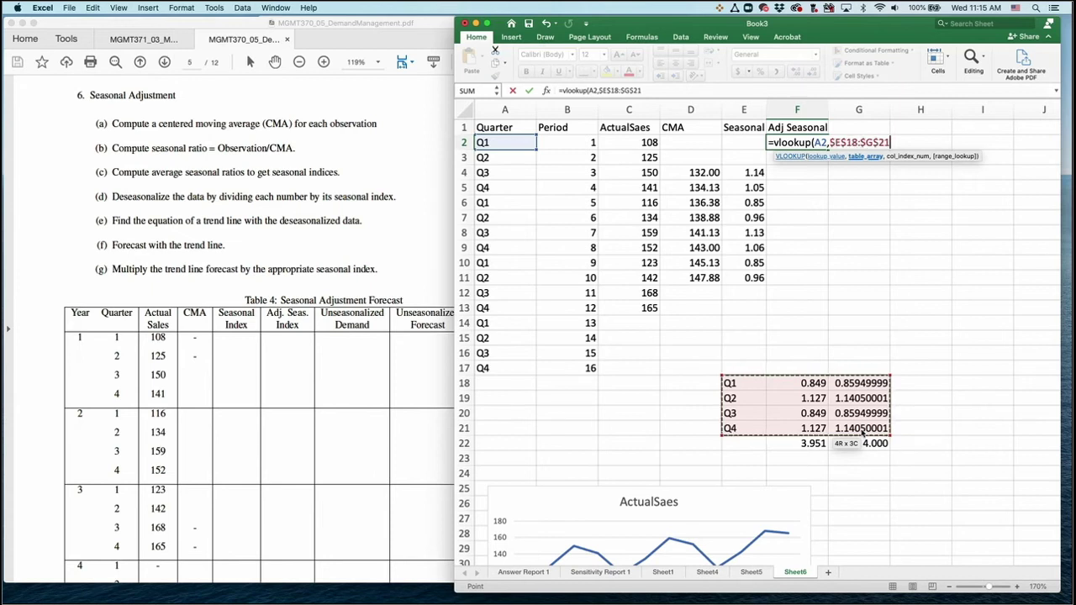
type(",3")
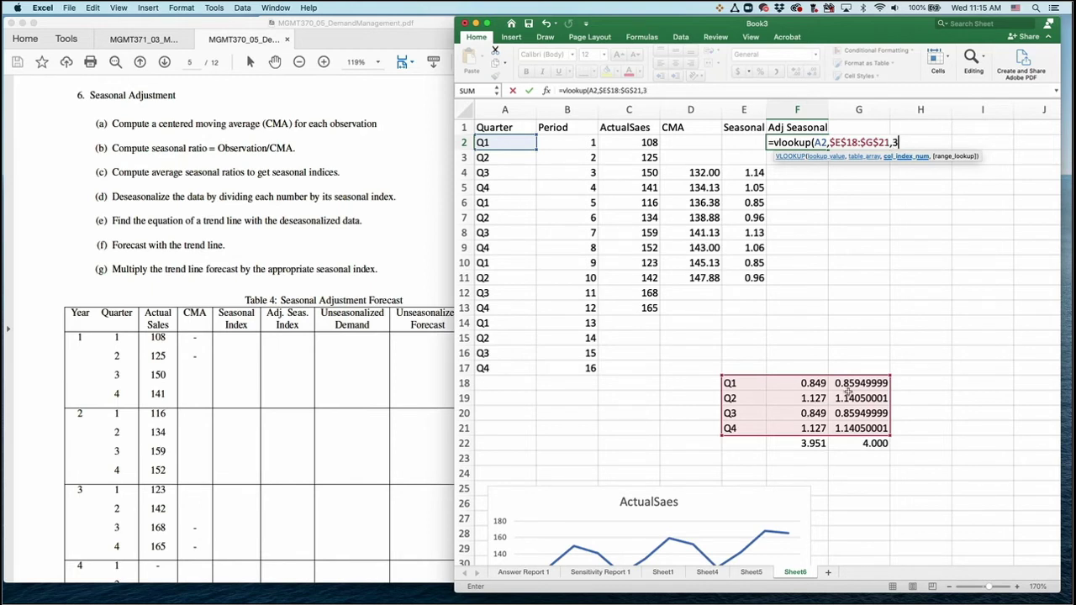
type(",")
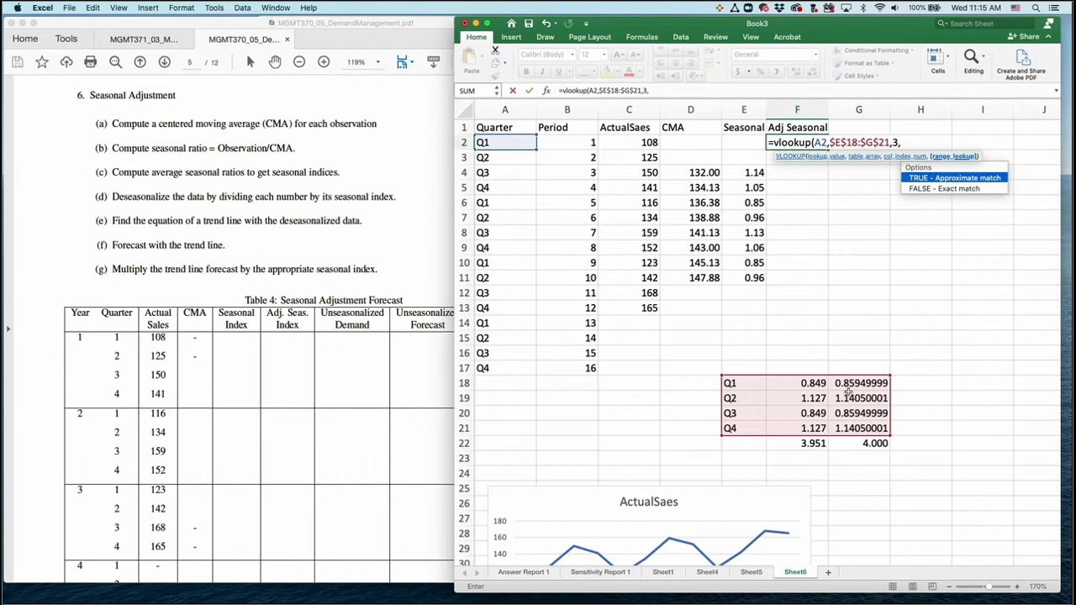
type("0)")
key("Return")
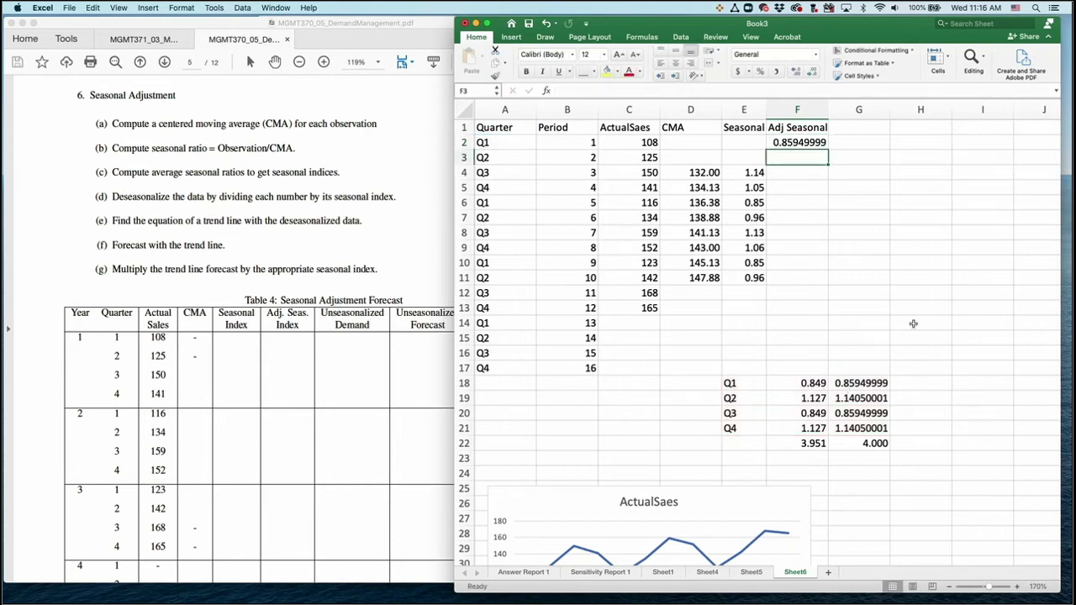
- Fill the lookup formula from F2 down to F17 and show the adjusted indices with three decimals
left_click(813, 142)
left_click_drag(828, 149, 820, 374)
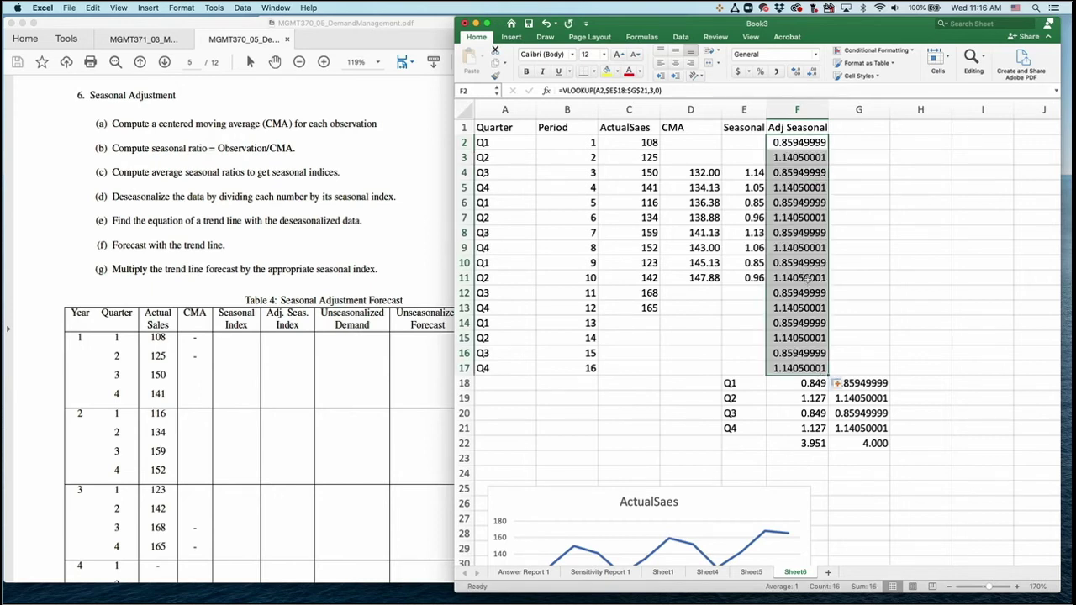
left_click(813, 74)
left_click(812, 74)
left_click(812, 74)
left_click(812, 74)
left_click(812, 74)
left_click(828, 158)
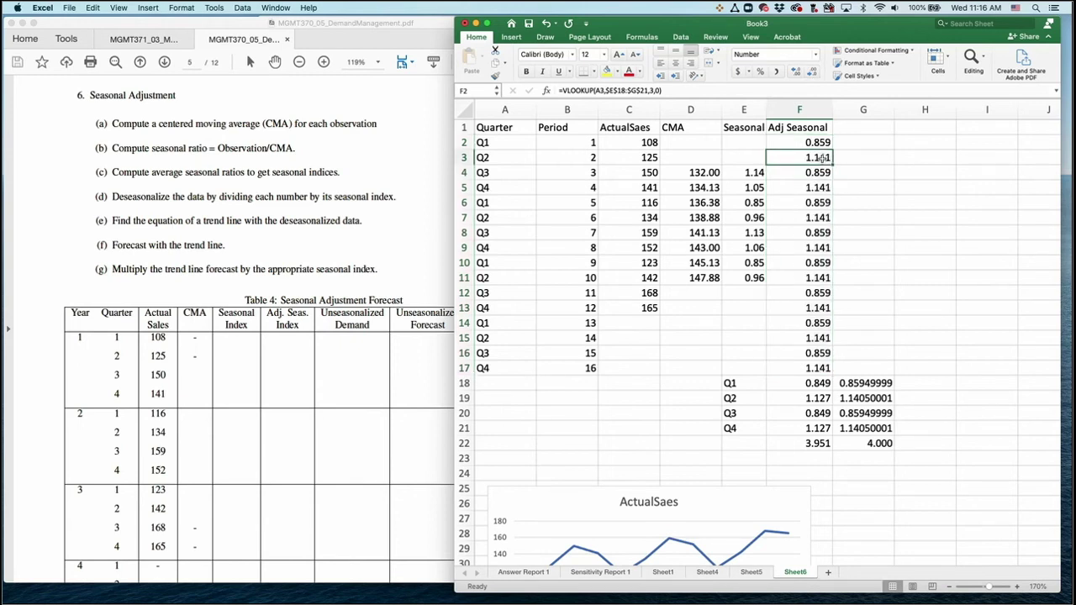
- In the Acrobat PDF, highlight "average (CMA)", "seasonal ratio = Observation/CMA." and "average seasonal ratios to get seasonal", and return to Excel
left_click(858, 129)
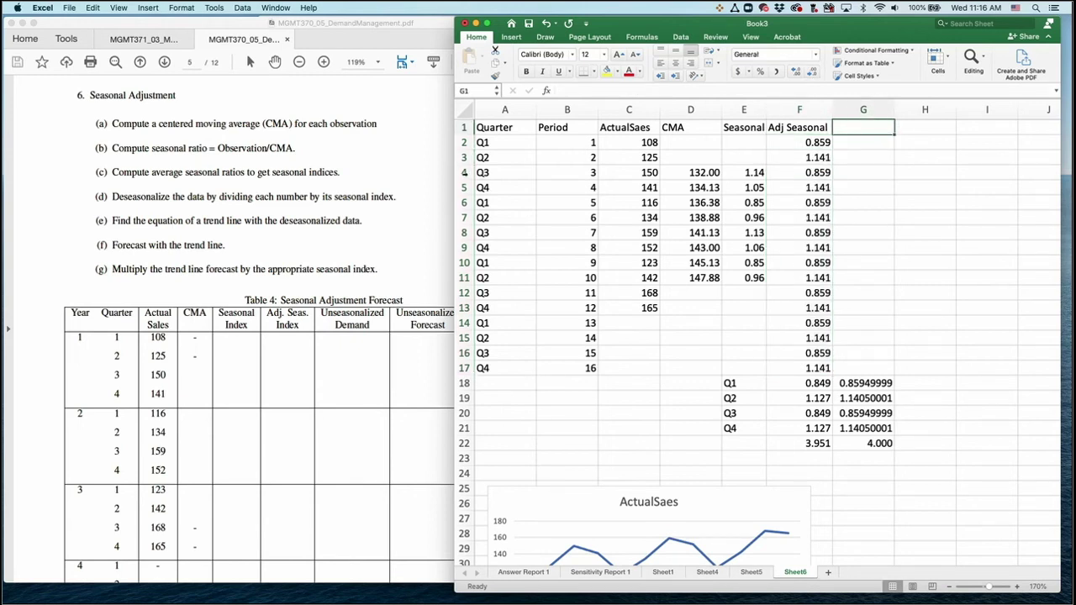
left_click(246, 125)
left_click_drag(229, 123, 293, 124)
left_click_drag(152, 148, 294, 149)
left_click_drag(153, 173, 308, 173)
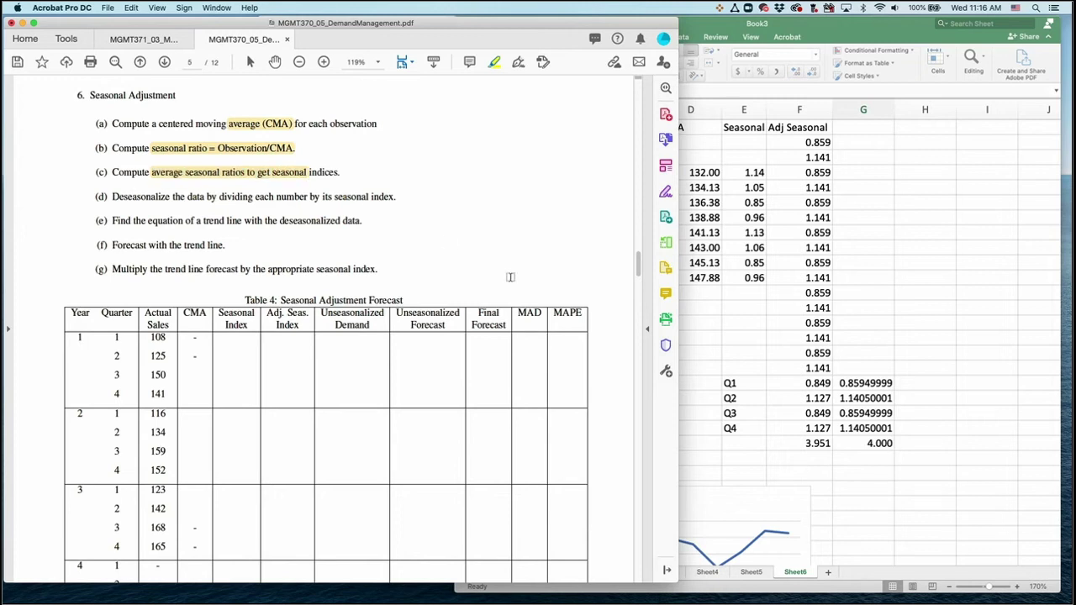
left_click(837, 391)
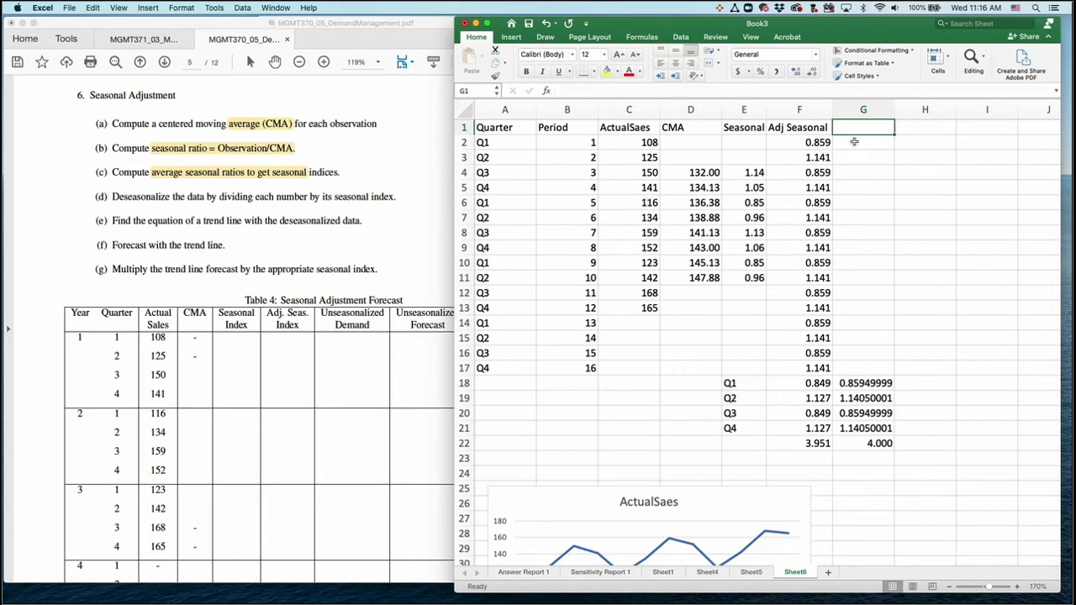
- Enter the column header Deseasonalized Demand in G1
type("Des")
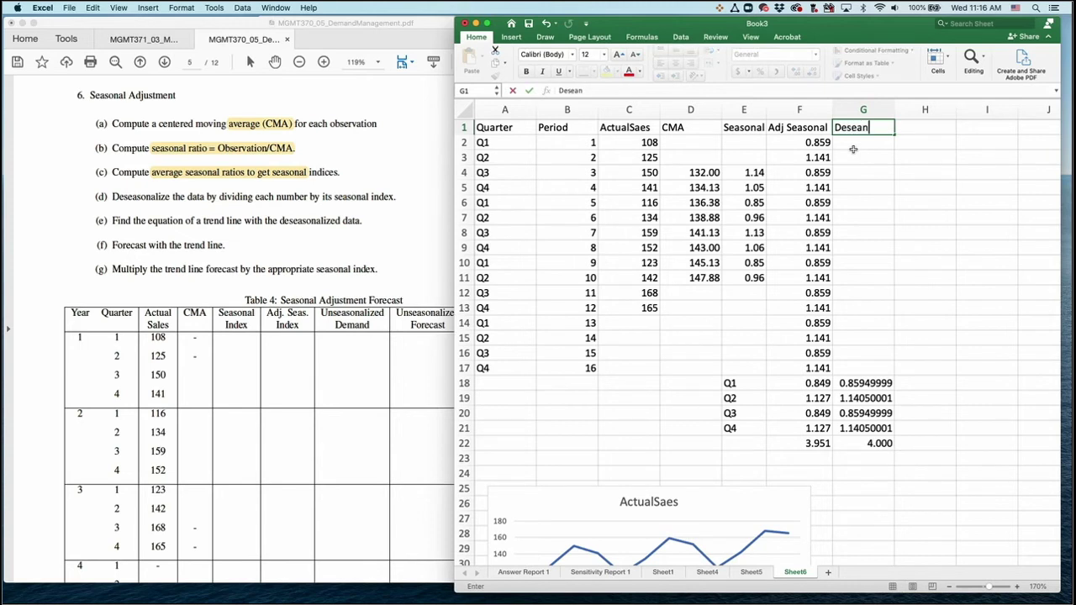
type("easonalized Demand")
key("Return")
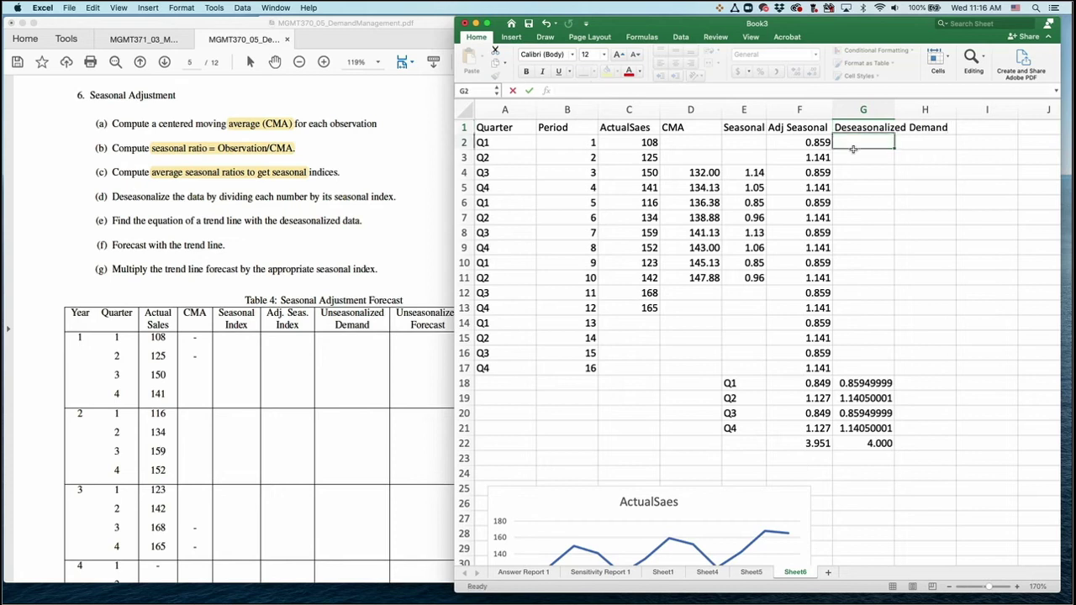
- Compute the deseasonalized demand in G2 with =C2/F2 and fill the formula down to G13
type("=")
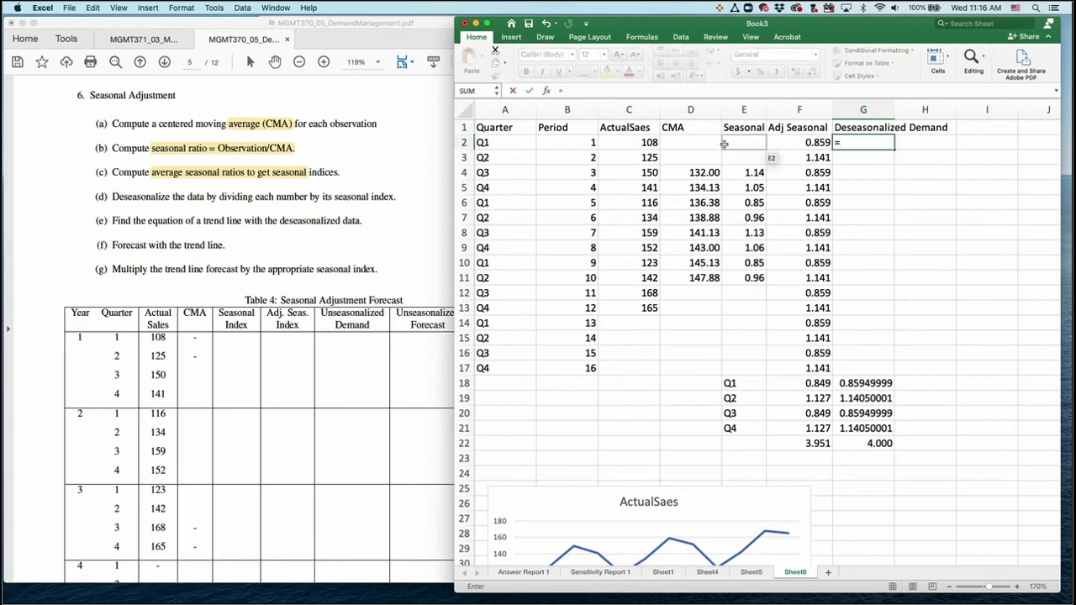
left_click(636, 145)
type("/")
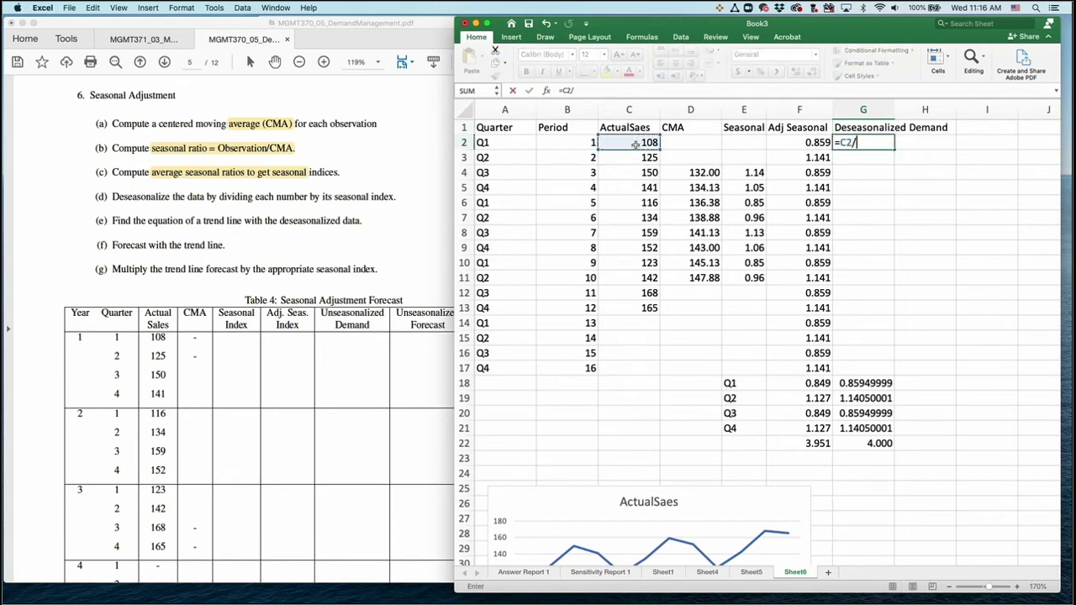
left_click(809, 143)
key("Return")
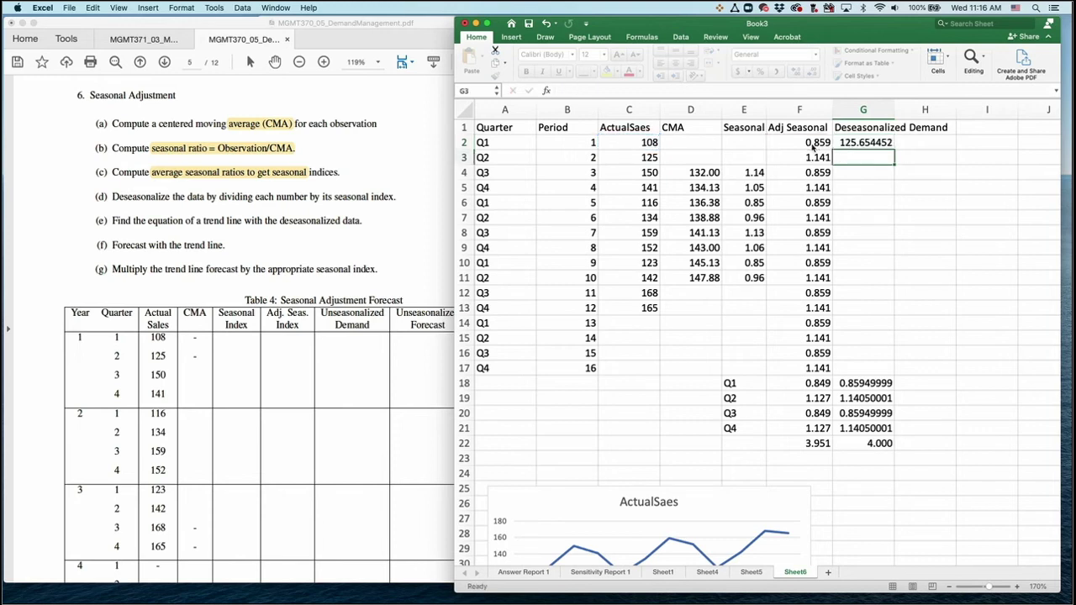
left_click_drag(895, 148, 892, 311)
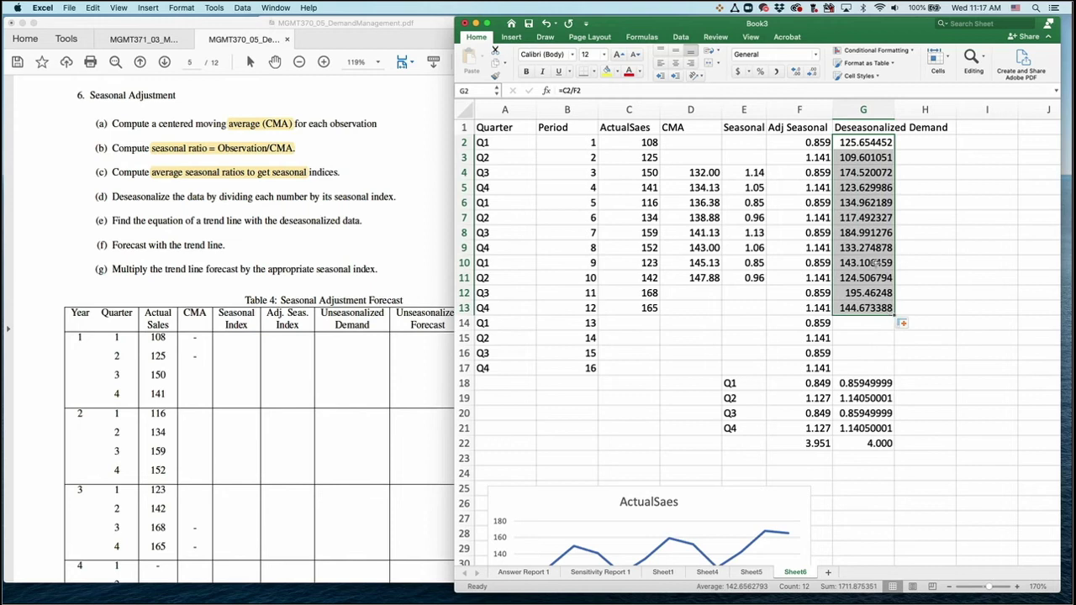
- Show the deseasonalized demand values in G2:G13 with one decimal
left_click(811, 73)
left_click(810, 73)
left_click(810, 72)
left_click(811, 73)
left_click(811, 73)
- Insert a 2-D line chart comparing the ActualSaes column C1:C13 with the Deseasonalized Demand column G1:G13
left_click_drag(871, 126, 872, 308)
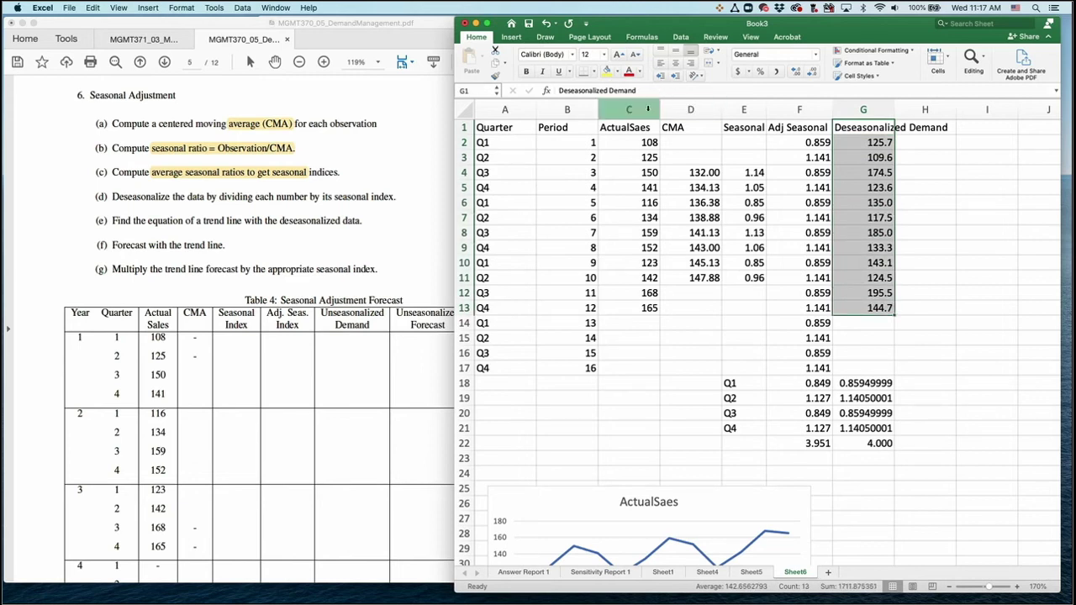
left_click_drag(631, 127, 639, 306)
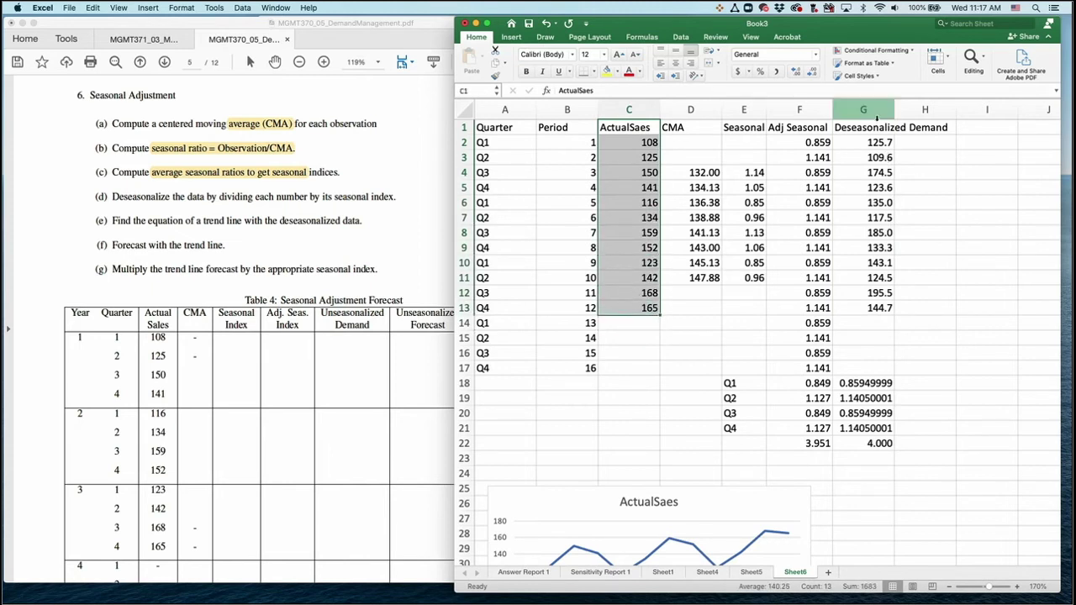
left_click_drag(866, 127, 875, 308)
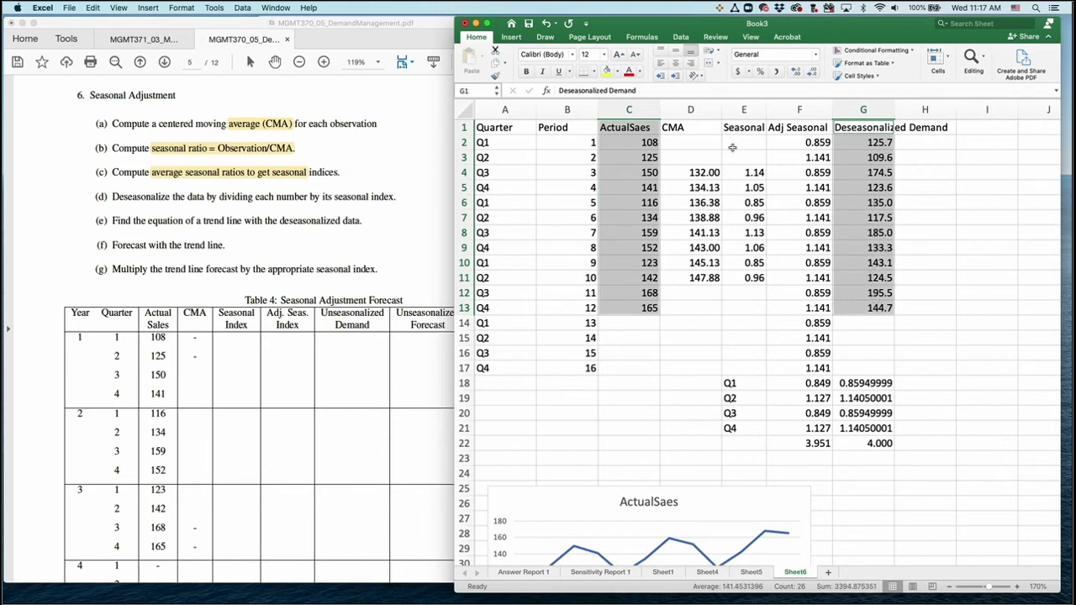
left_click(512, 39)
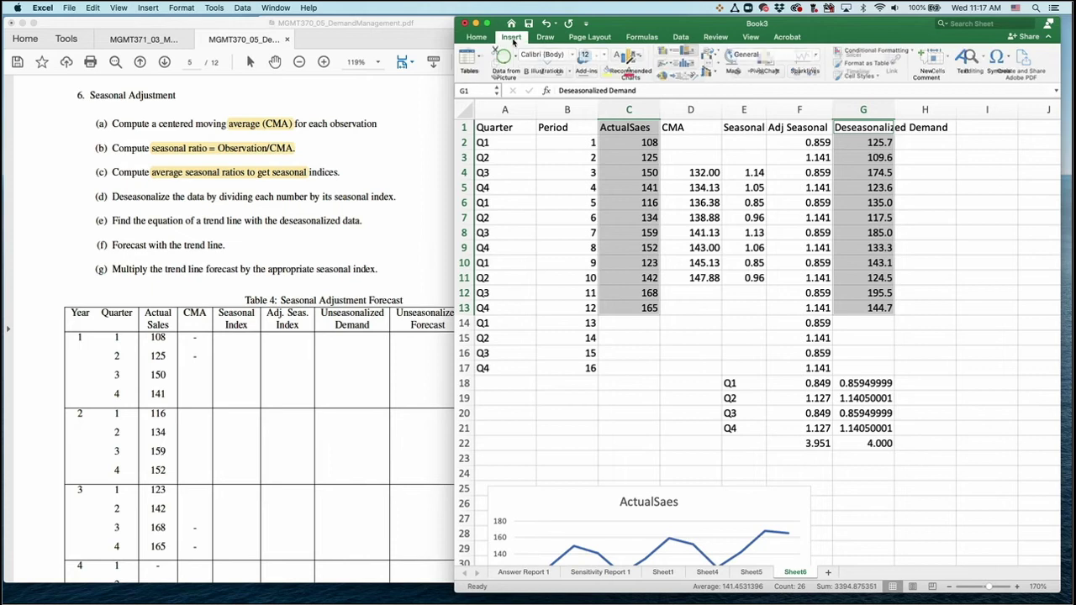
left_click(665, 64)
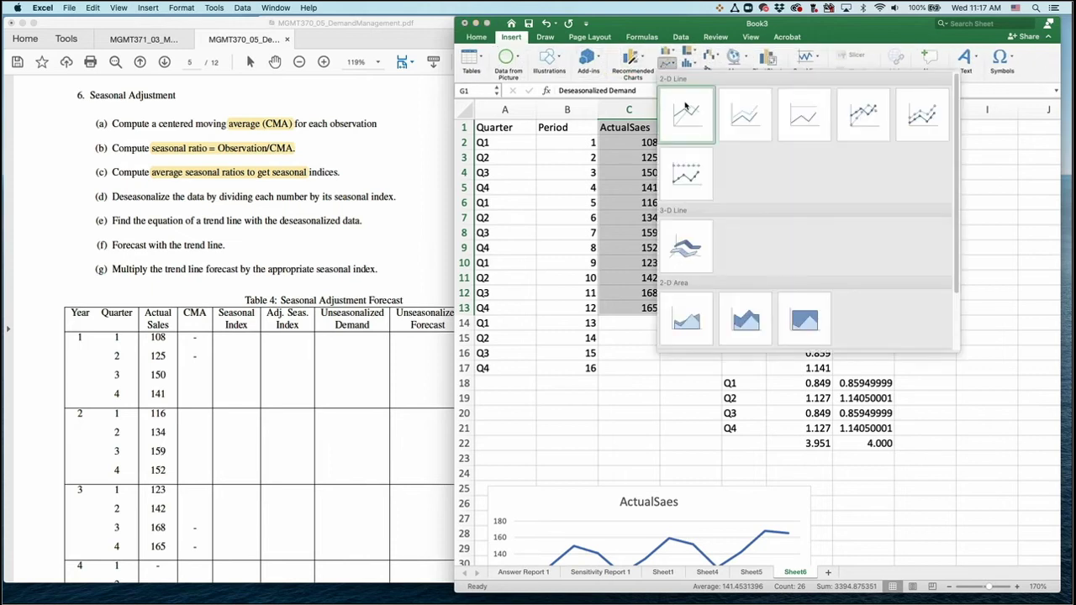
left_click(687, 107)
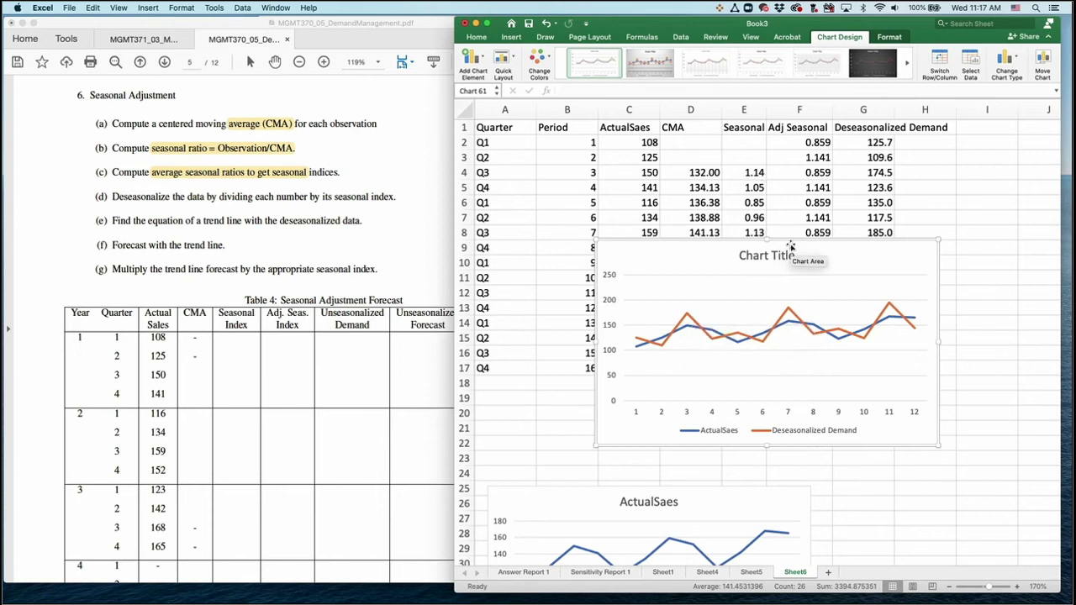
- Move the new line chart beneath the data so that it starts around row 22
left_click_drag(790, 246, 780, 327)
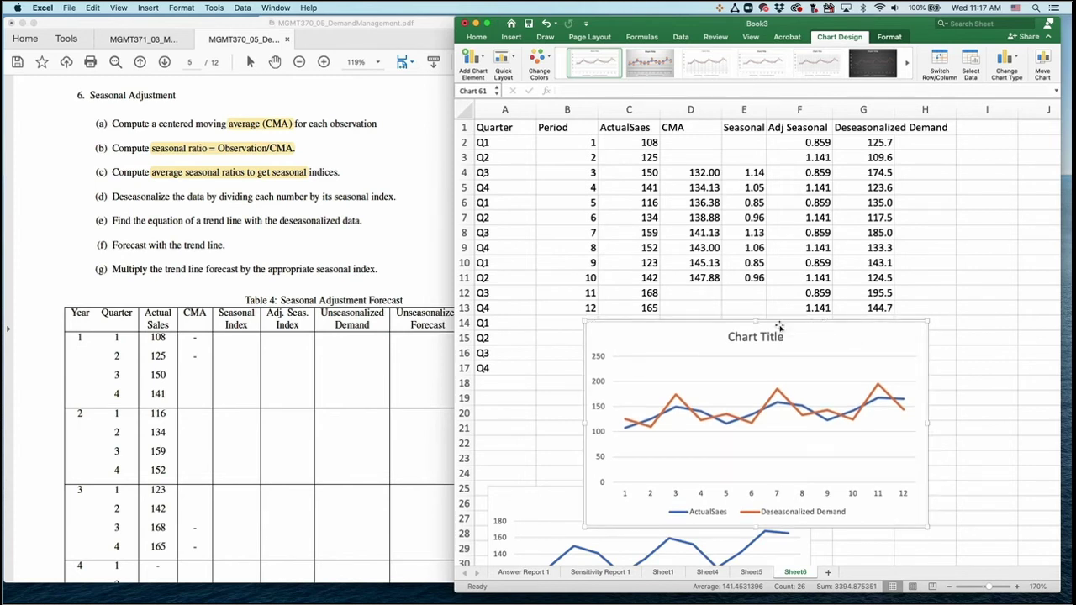
left_click_drag(780, 326, 656, 402)
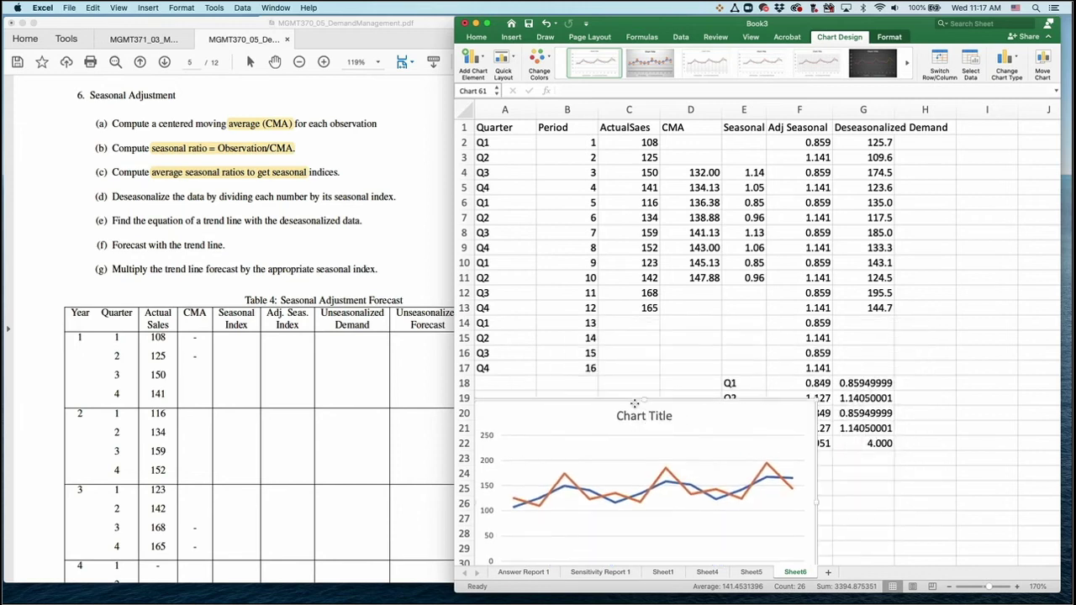
left_click(871, 367)
left_click_drag(765, 407, 770, 439)
left_click(867, 441)
- Make the average range in F18's AVERAGEIF formula absolute, as =AVERAGEIF($A$4:$A$11,E18,$E$4:$E$11)
double_click(804, 397)
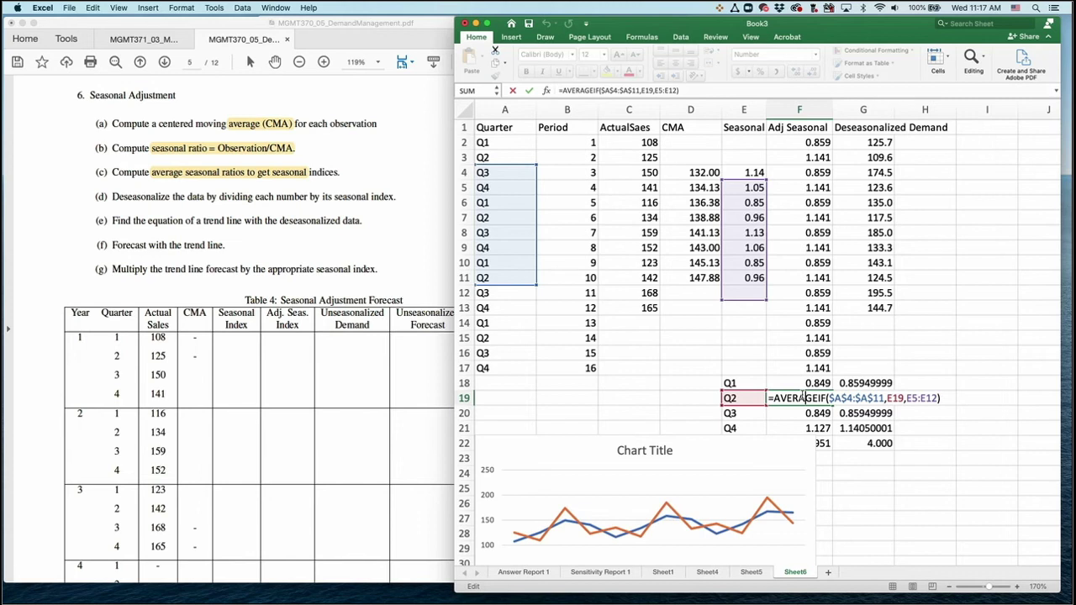
key("Return")
left_click(795, 383)
double_click(795, 382)
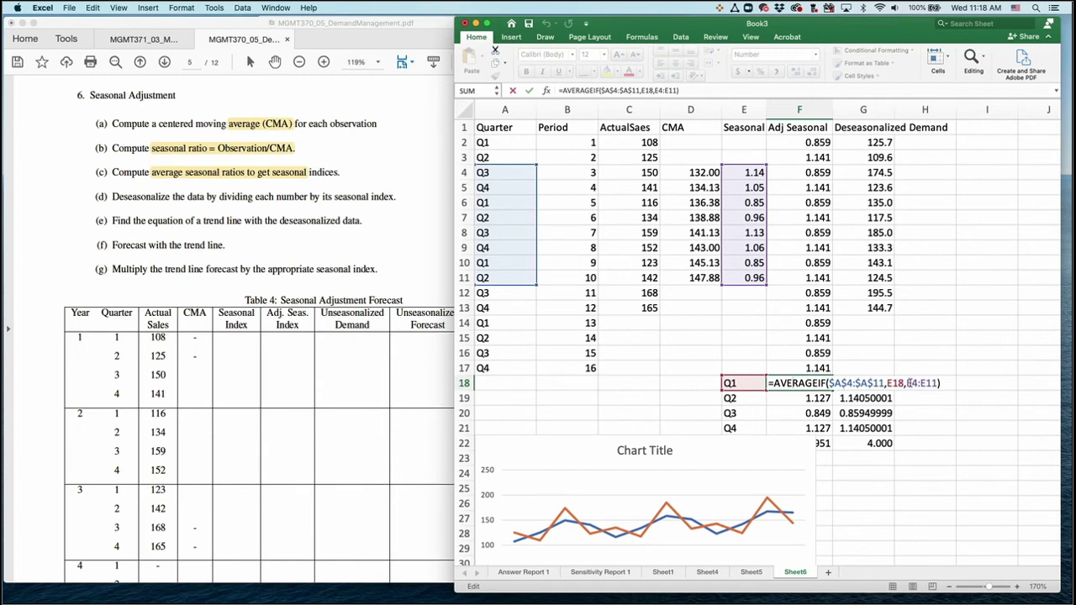
left_click_drag(908, 383, 934, 382)
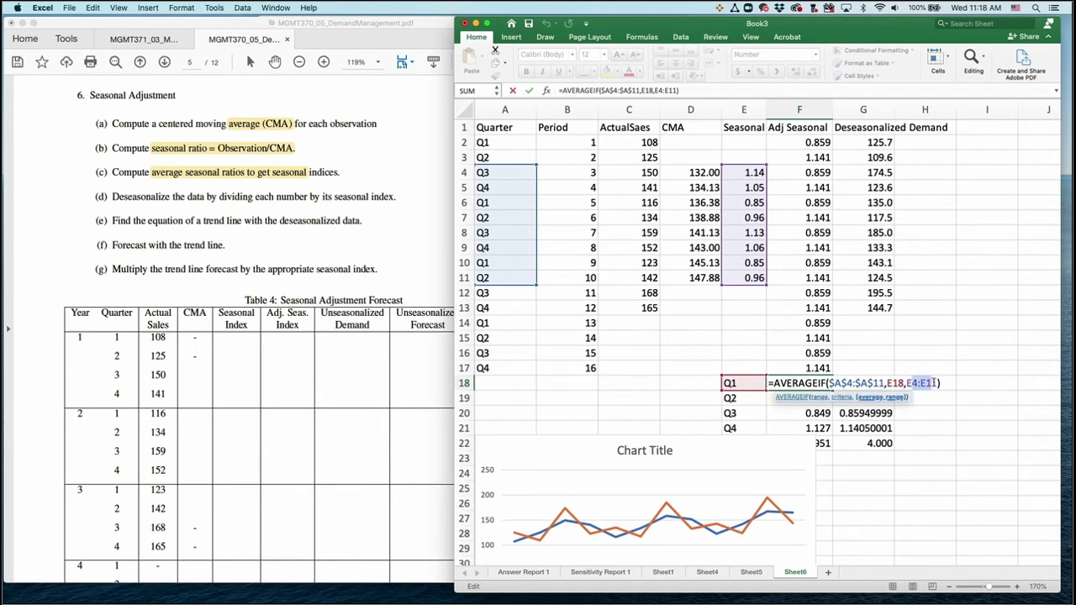
key("F4")
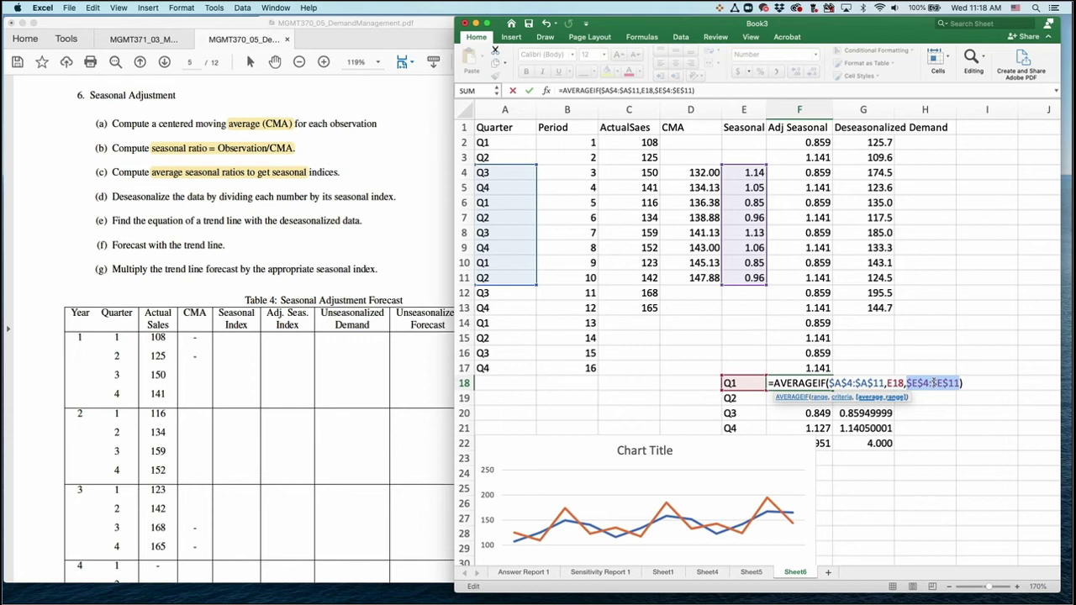
key("Return")
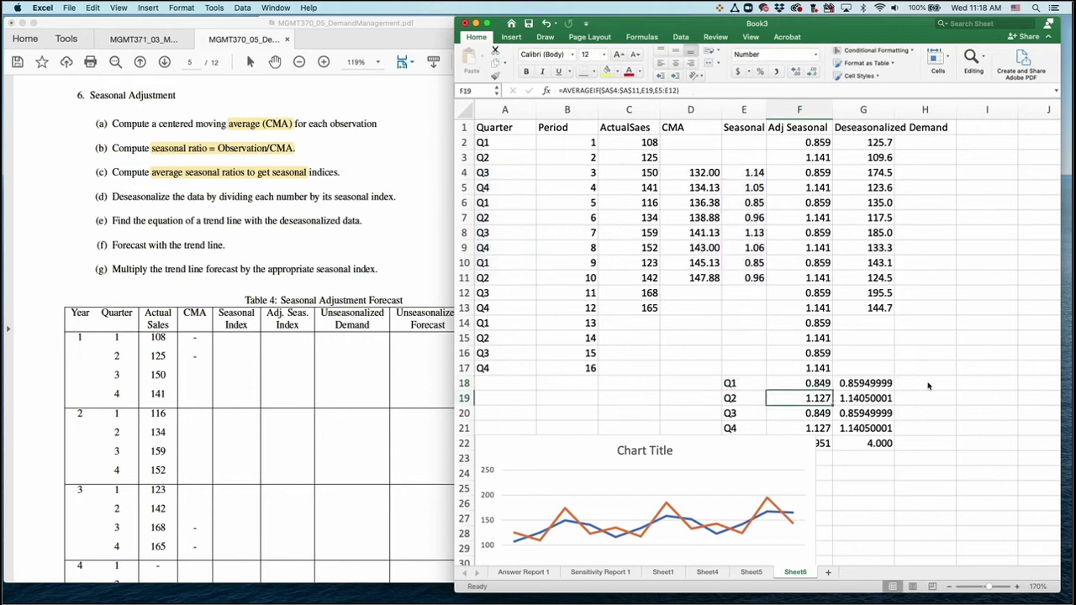
- Fill the corrected Q1 averaging formula from F18 down through the Q4 row in F21
left_click(826, 383)
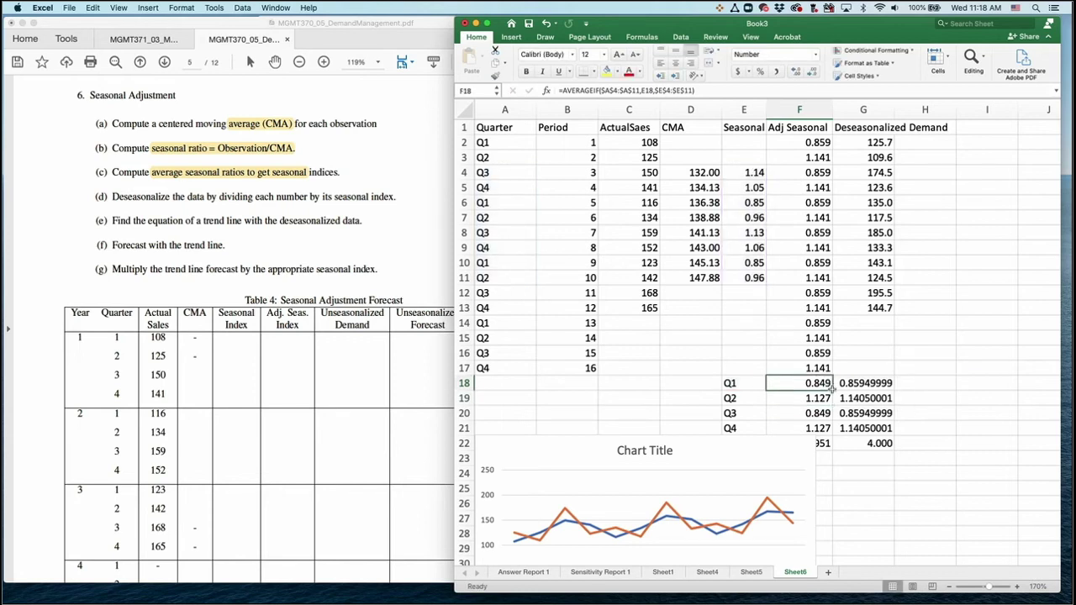
left_click_drag(833, 389, 787, 464)
left_click(866, 459)
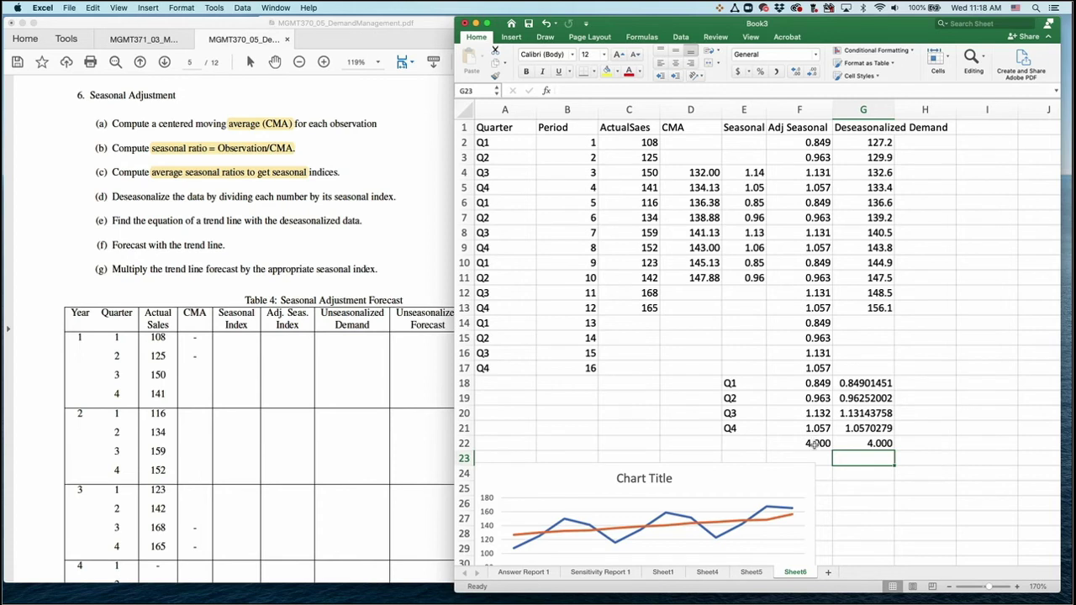
- Clear the helper values in G18:G22 beside the quarterly seasonal averages
left_click_drag(857, 384, 862, 443)
key("Delete")
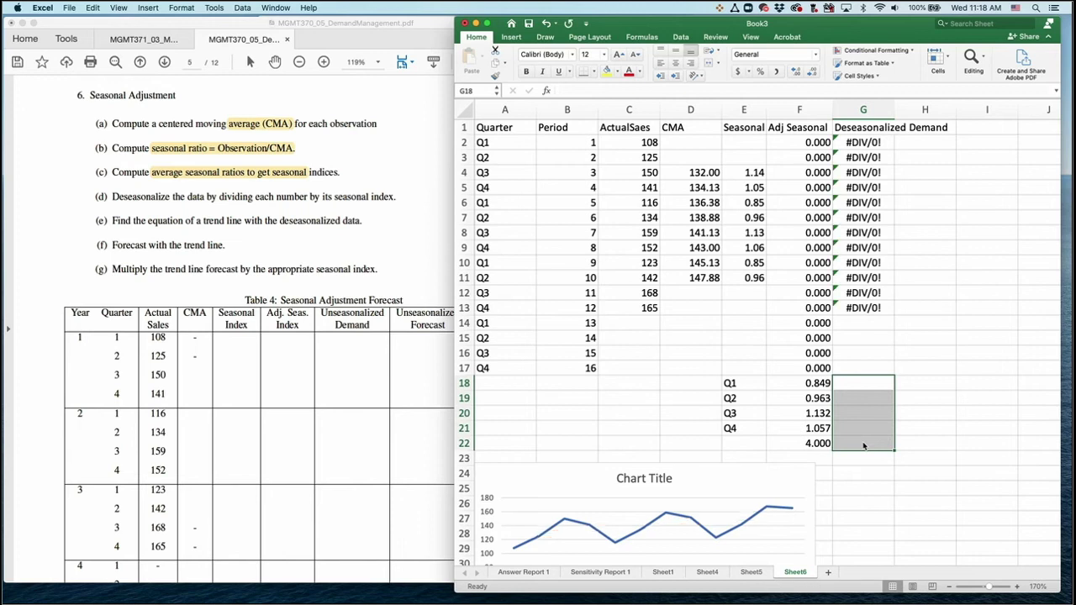
left_click(860, 437)
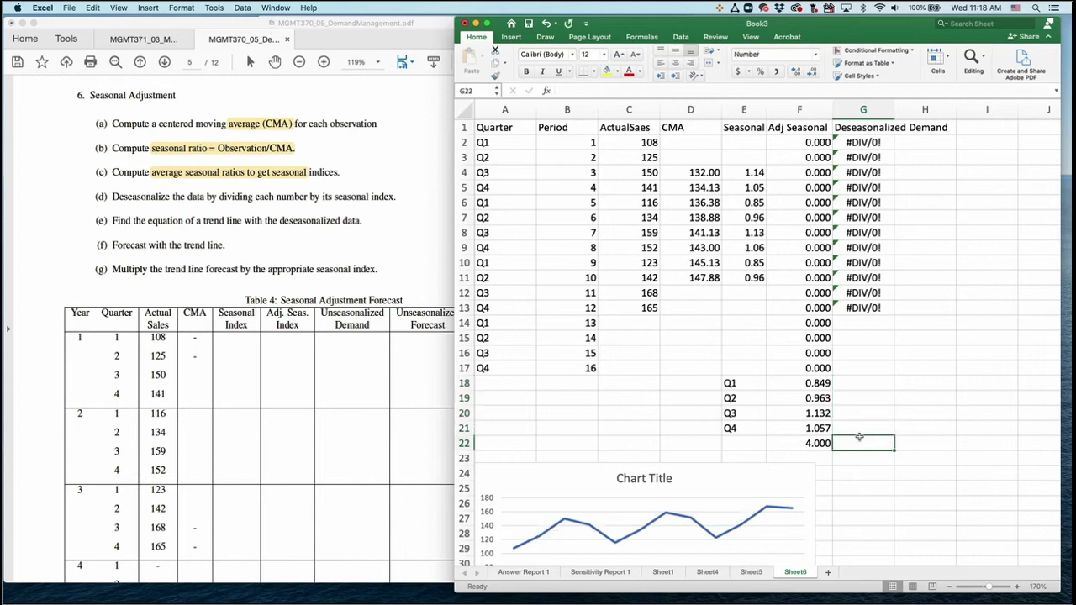
left_click(811, 143)
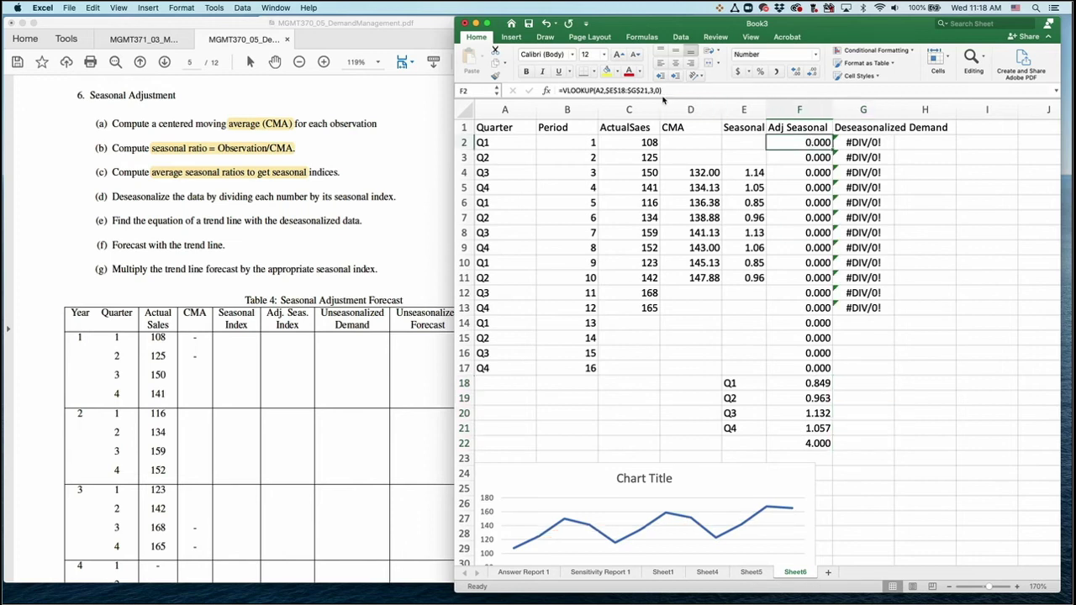
left_click(652, 90)
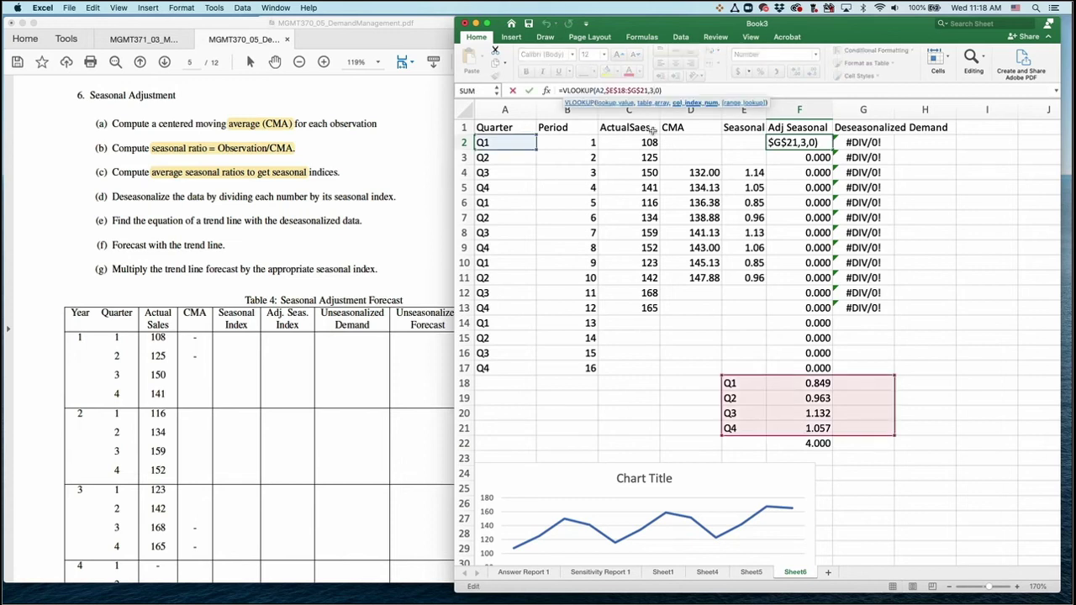
key("Escape")
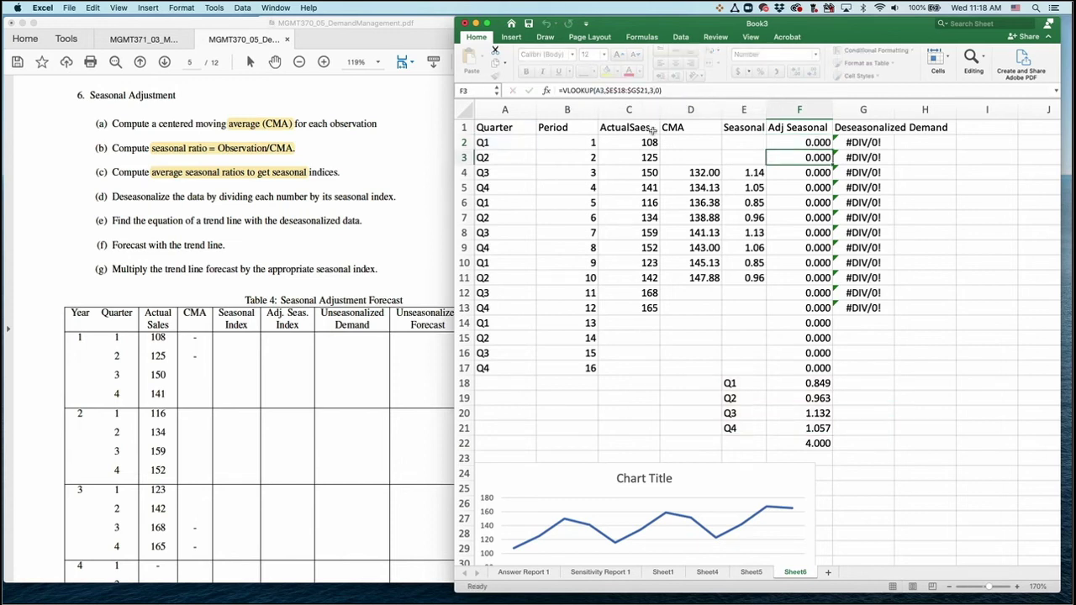
- Replace the adjusted seasonal index formula in F2 with =VLOOKUP(A2,$E$18:$F$21,2,0)
type("=")
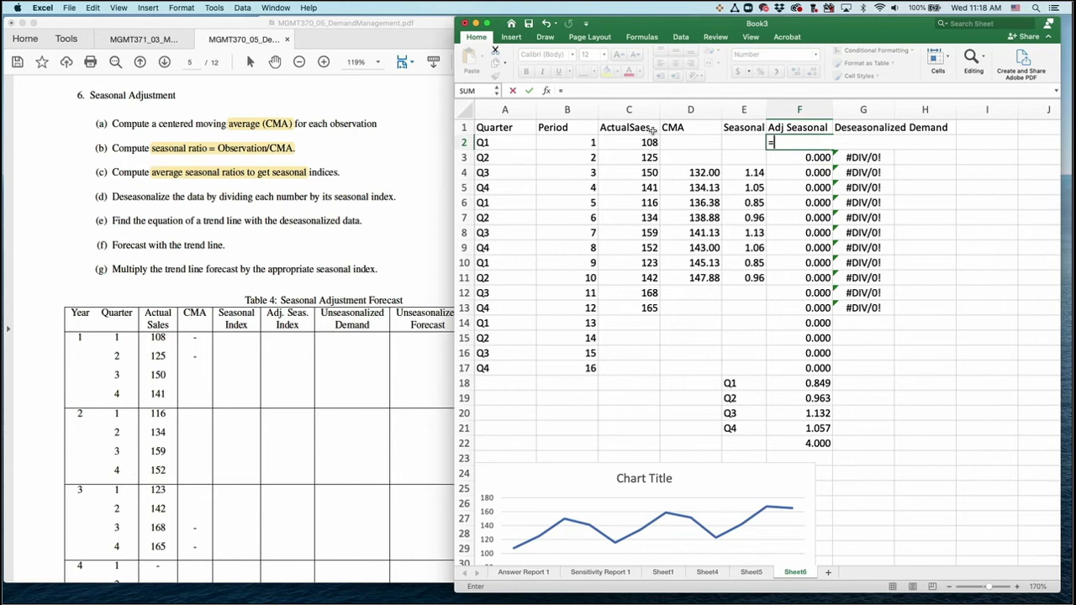
type("vl")
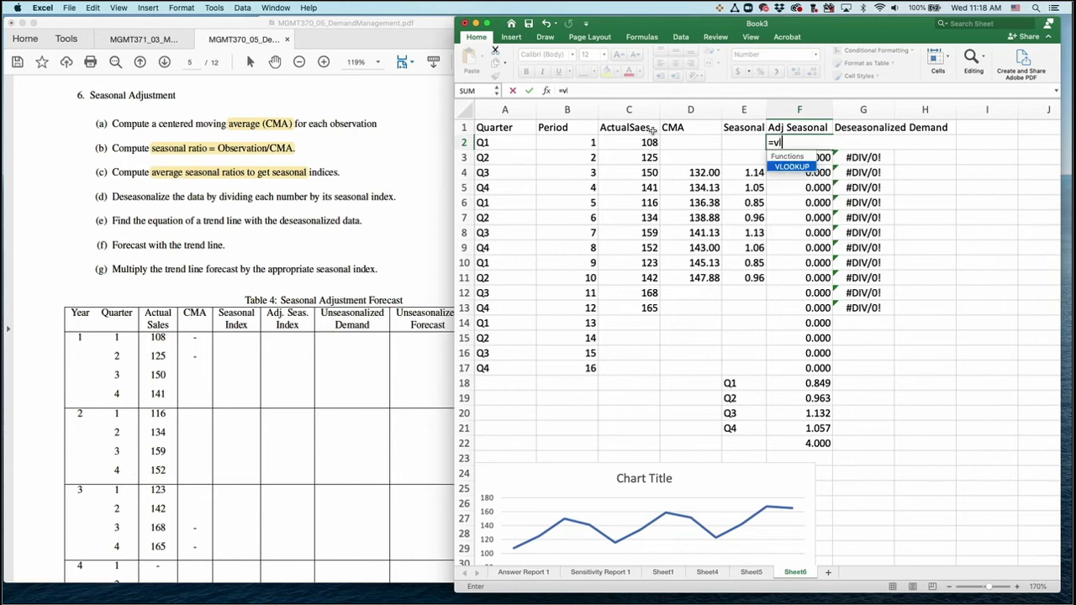
type("ookup(")
left_click(495, 142)
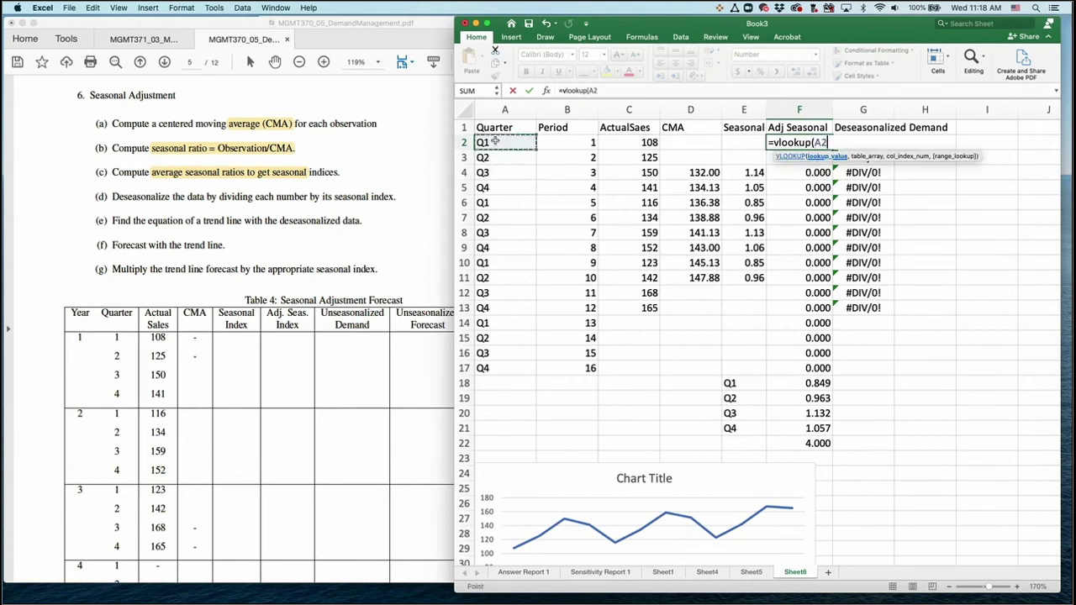
type(",")
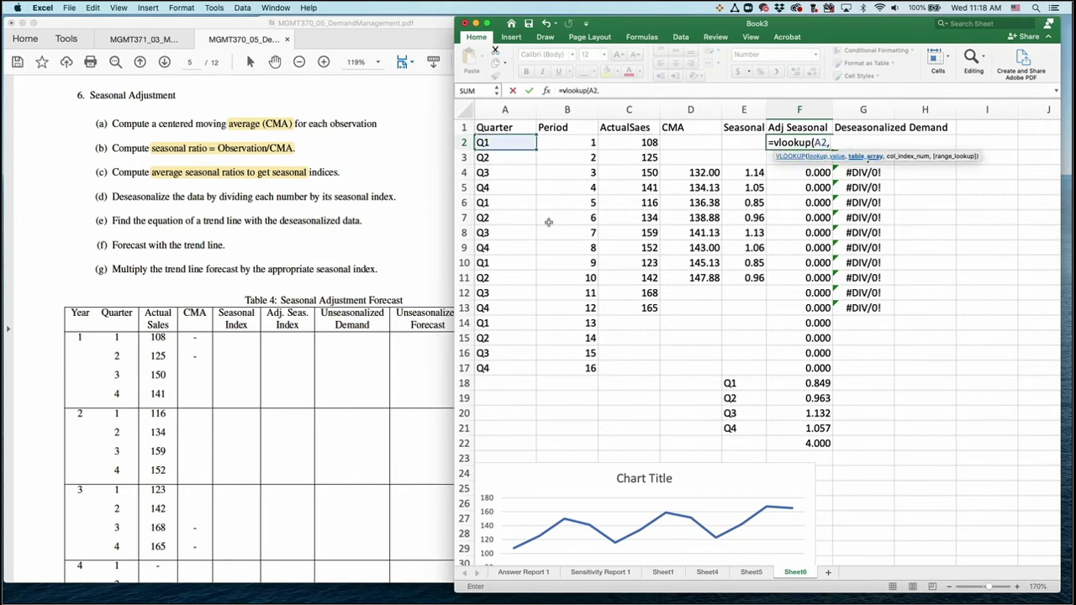
left_click_drag(740, 387, 810, 435)
key("F4")
type(",2,0)")
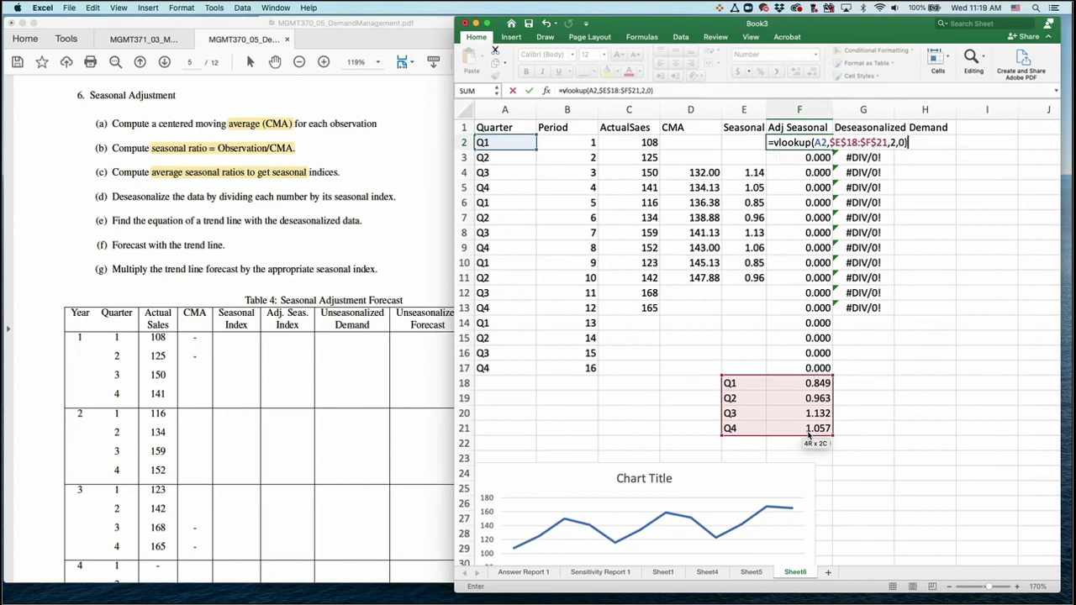
key("Return")
- Fill the new lookup formula from F2 down to F17 in the Adj Seasonal column
left_click(815, 142)
left_click_drag(833, 149, 835, 370)
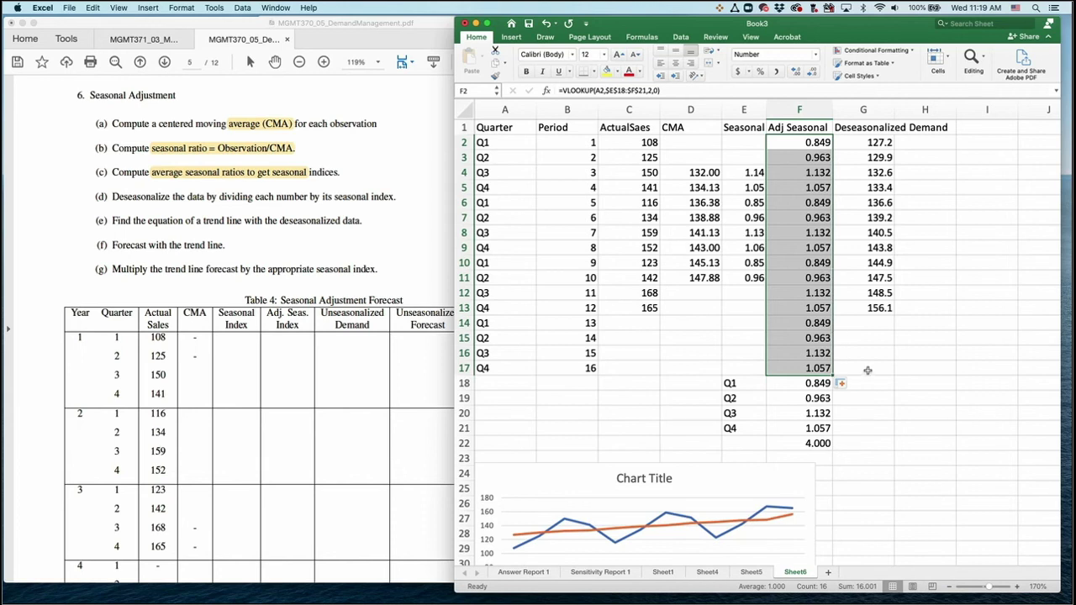
left_click(867, 370)
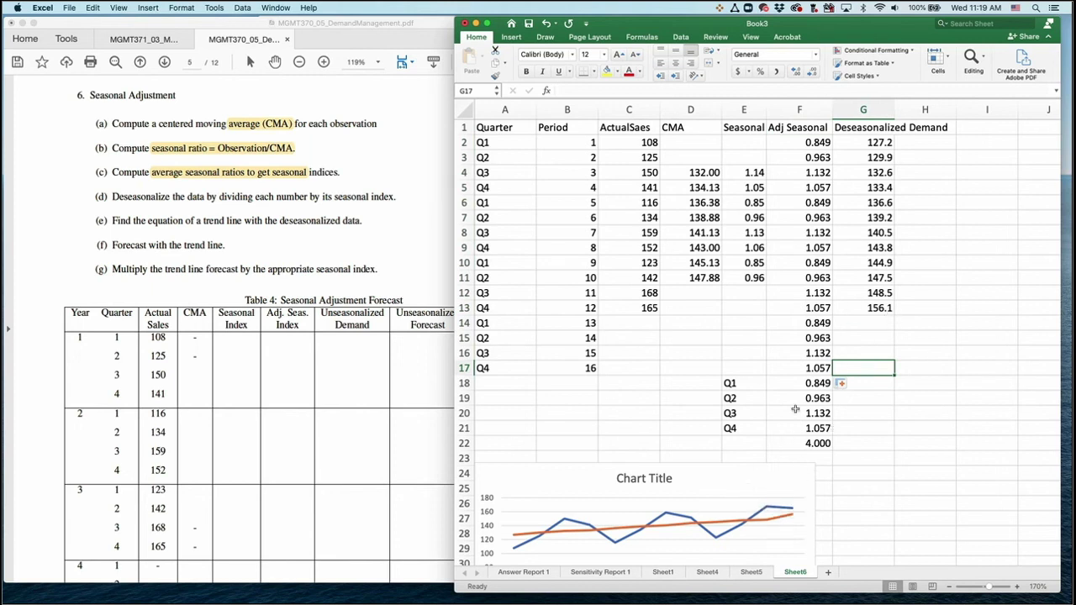
- Examine the actual versus deseasonalized chart, and place it beside the ActualSaes chart, starting around row 25
left_click_drag(726, 477, 836, 391)
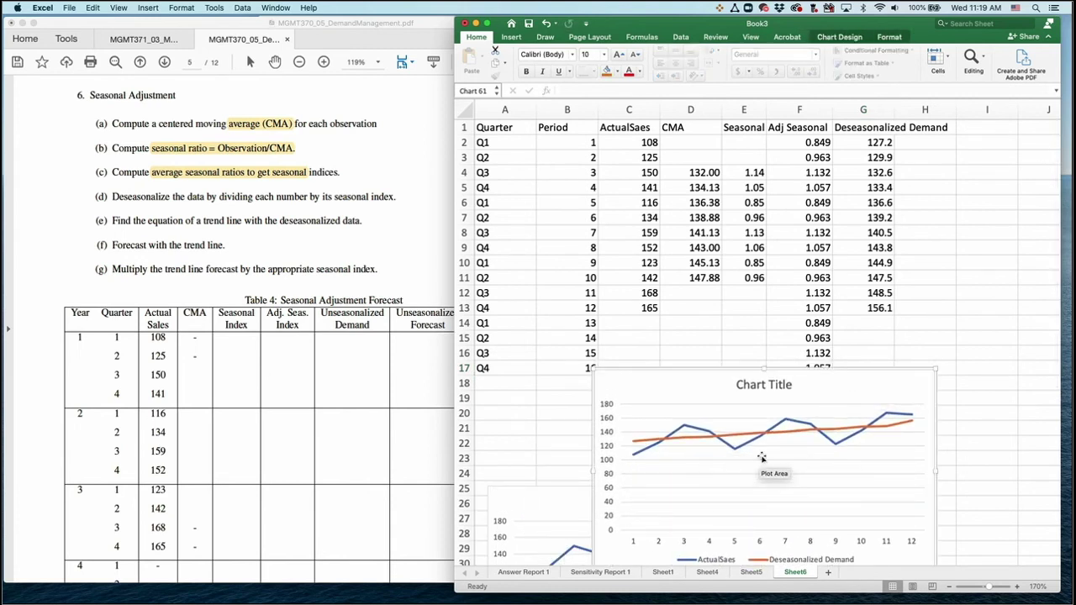
mouse_move(778, 429)
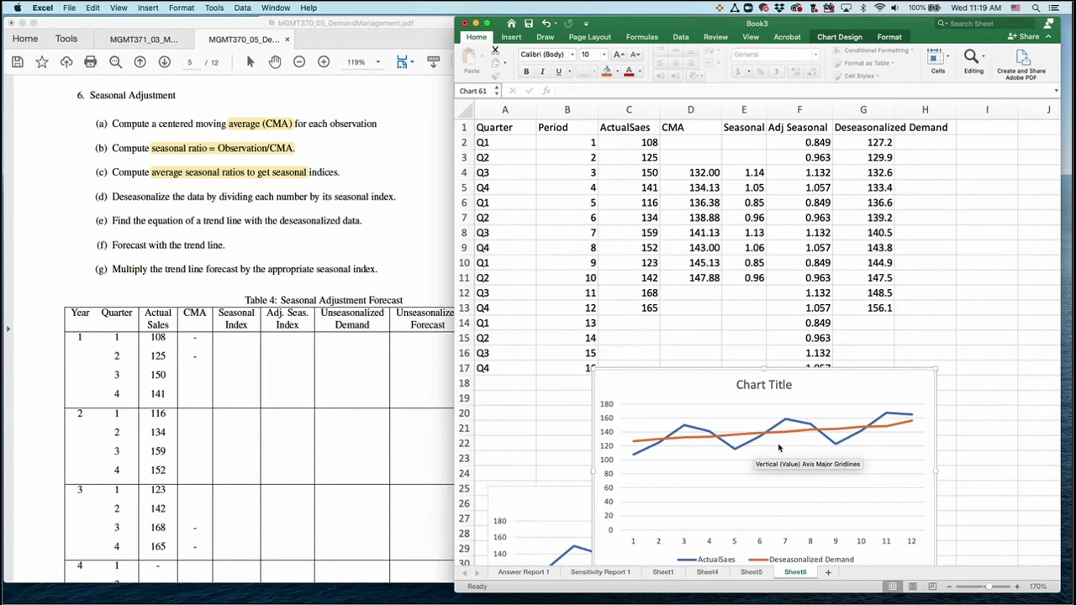
left_click_drag(844, 373, 982, 480)
left_click(927, 400)
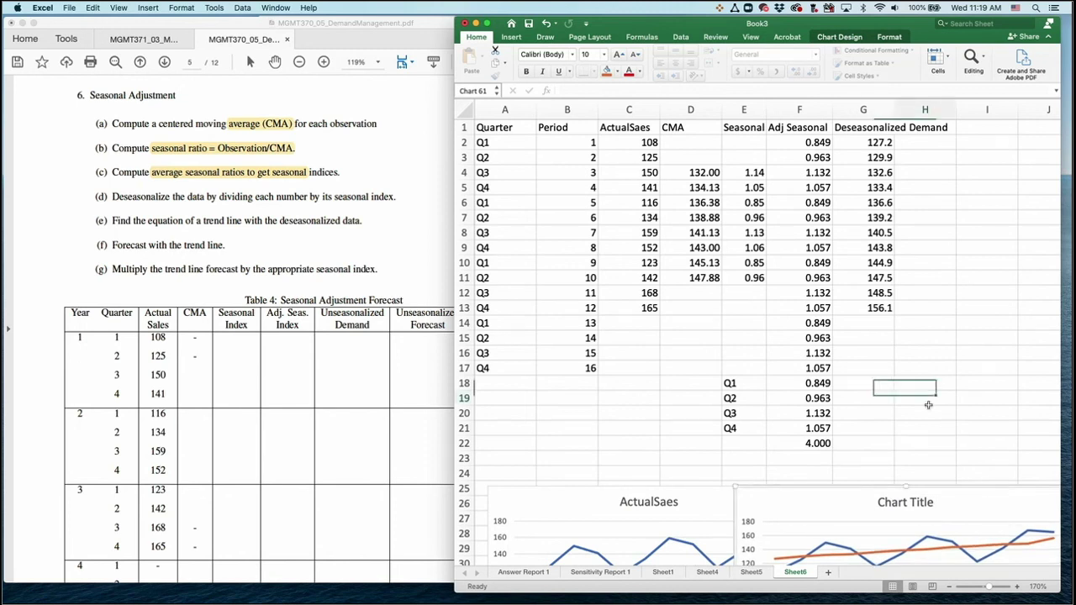
- Label column H in H1 with the heading Linear Trend
left_click(924, 128)
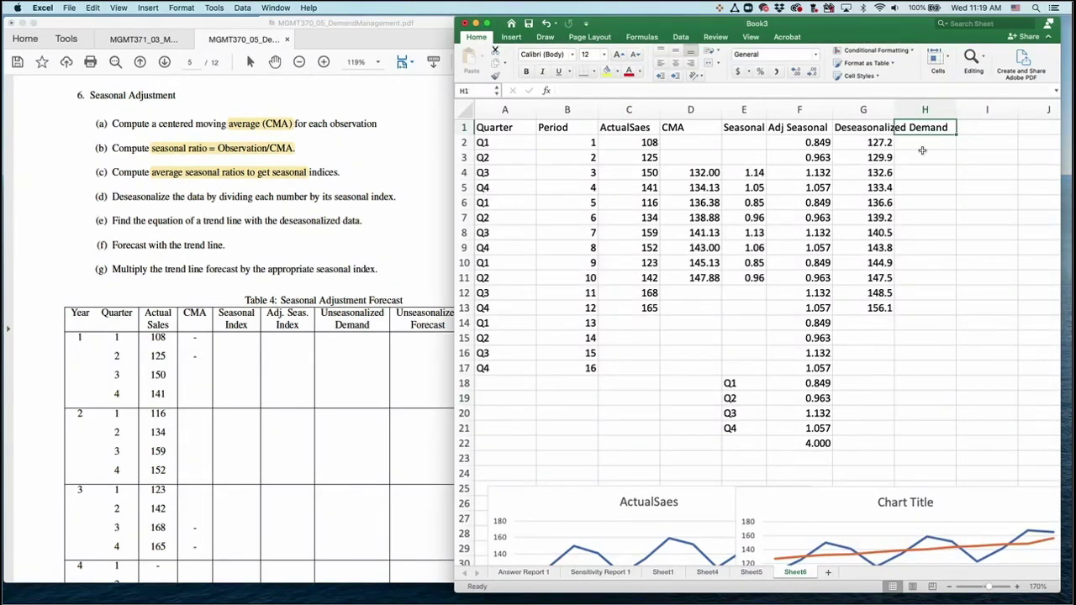
type("Line")
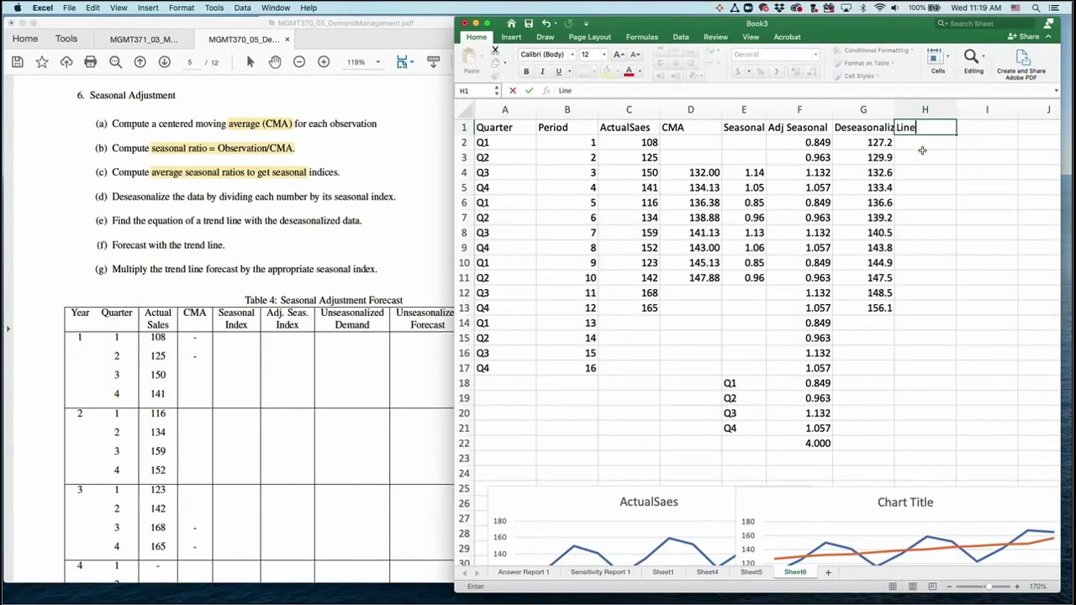
type("ar Trend")
key("Return")
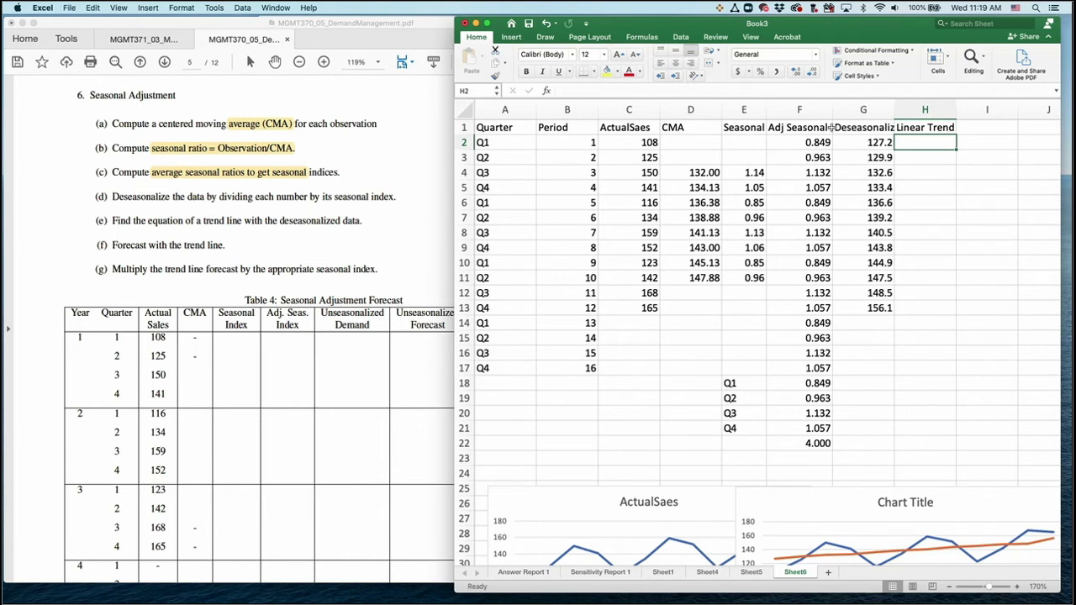
- Run a regression with labels on a new worksheet, using deseasonalized demand $G$1:$G$13 as Y and Period $B$1:$B$13 as X
left_click(682, 37)
left_click(950, 63)
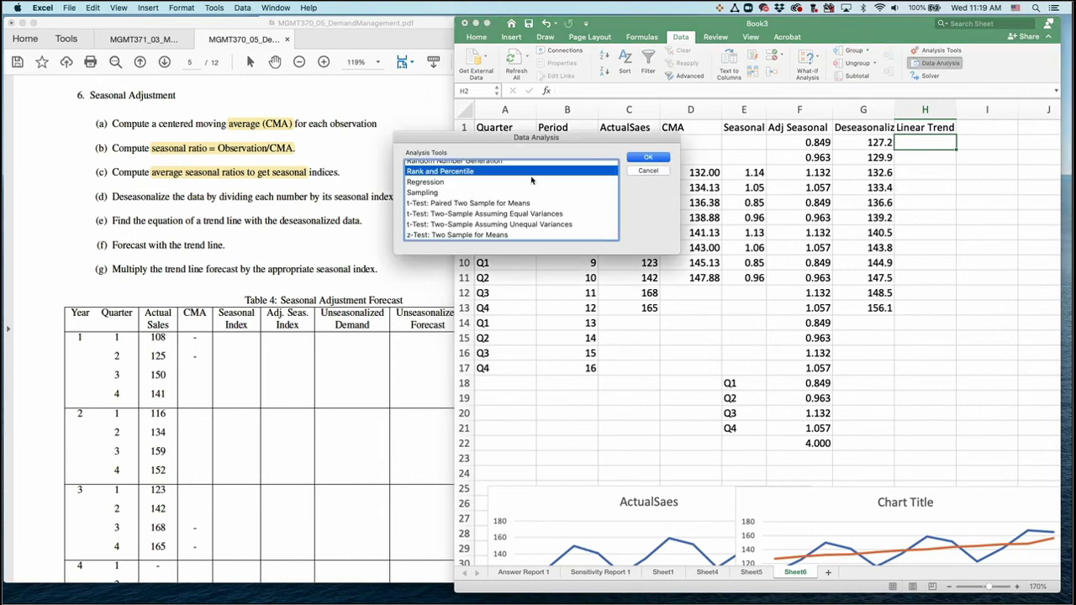
left_click(486, 192)
left_click(442, 183)
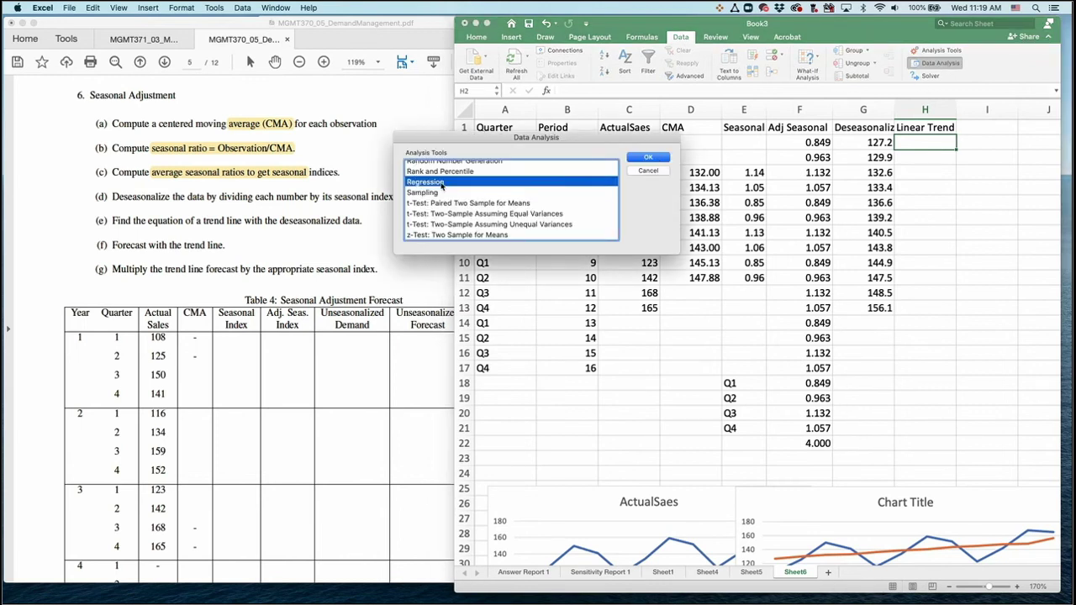
left_click(648, 158)
left_click_drag(592, 109, 452, 240)
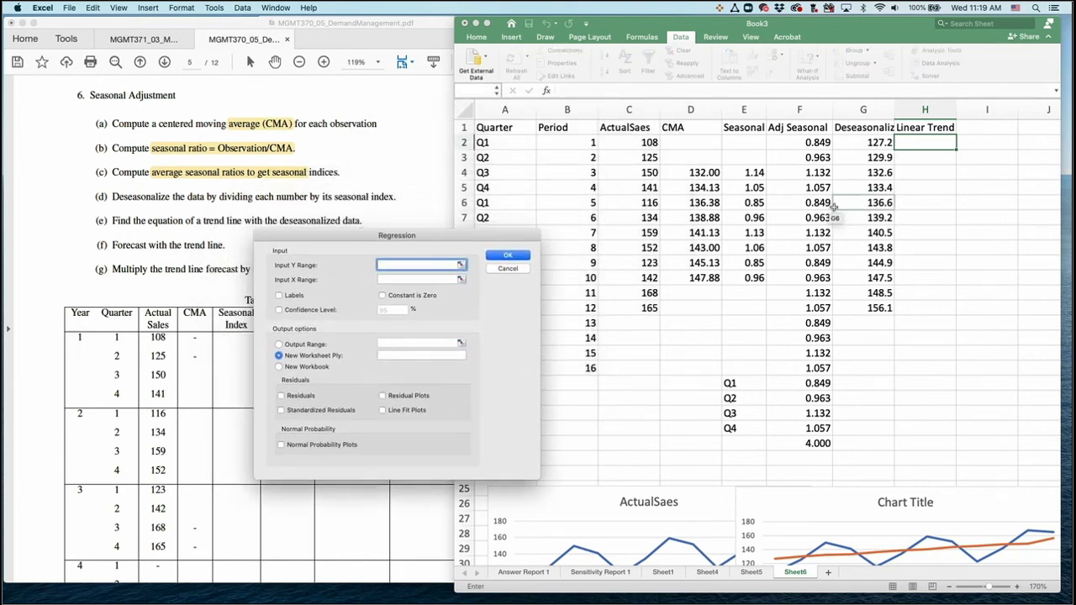
left_click(866, 127)
left_click_drag(866, 127, 874, 311)
key("Tab")
left_click_drag(572, 128, 588, 307)
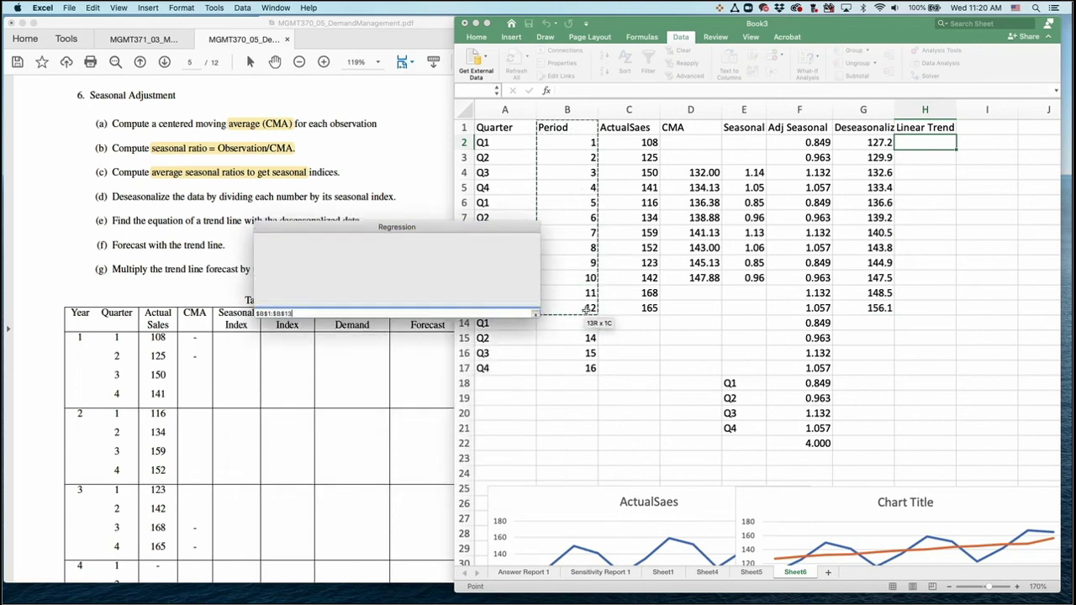
left_click(279, 296)
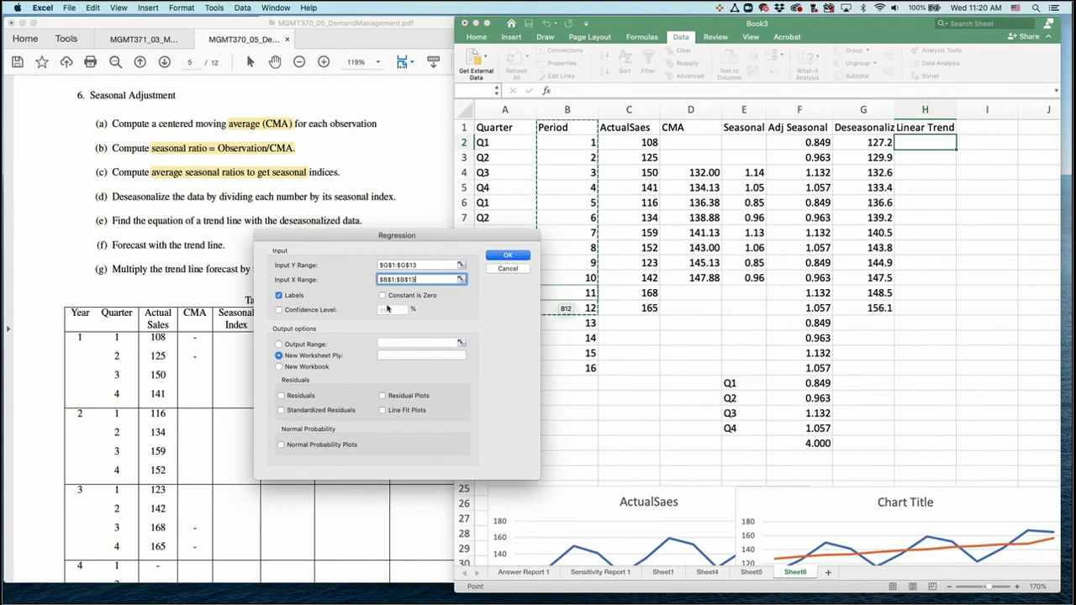
left_click(512, 257)
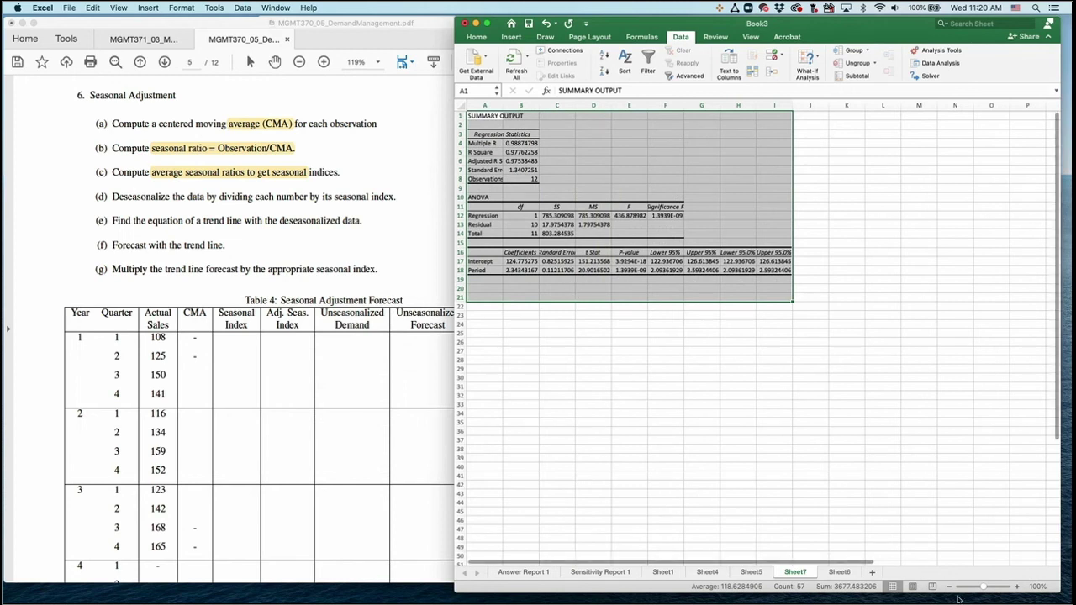
- Create names for the regression's Intercept and Period coefficients in A17:B18, taking the names from the left column
left_click(1018, 587)
left_click(1018, 586)
left_click(1018, 586)
left_click(1019, 587)
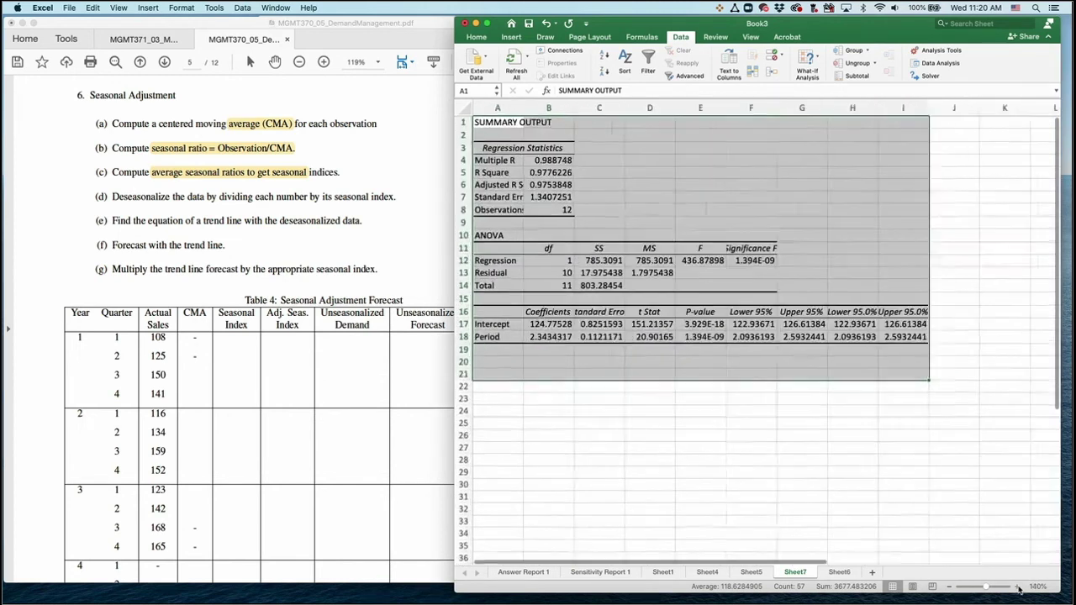
left_click(1018, 586)
left_click(1018, 587)
left_click(1019, 587)
left_click(799, 512)
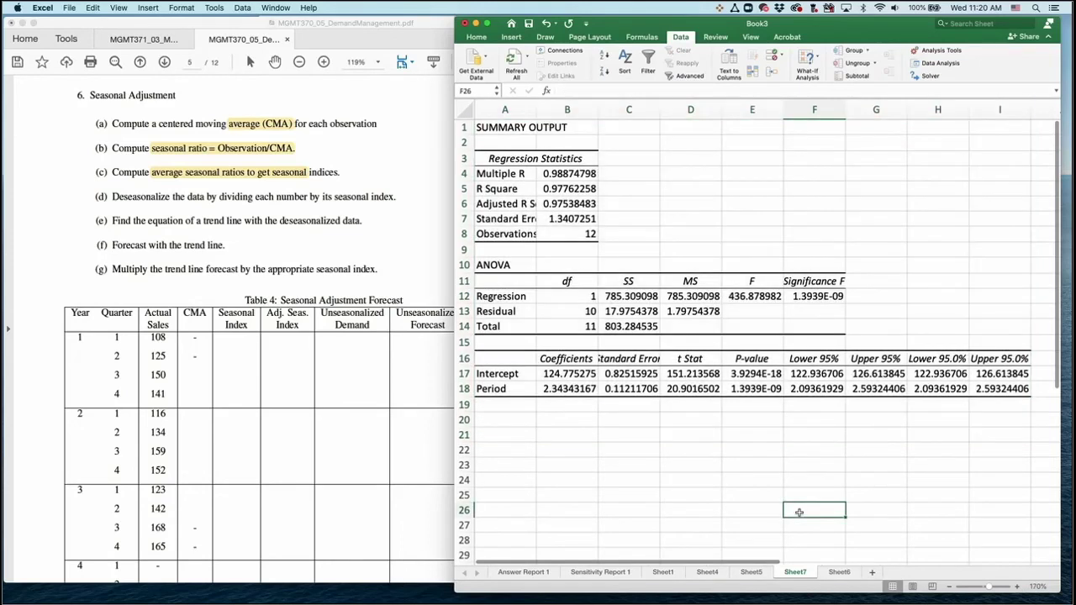
left_click(509, 373)
left_click_drag(513, 373, 548, 389)
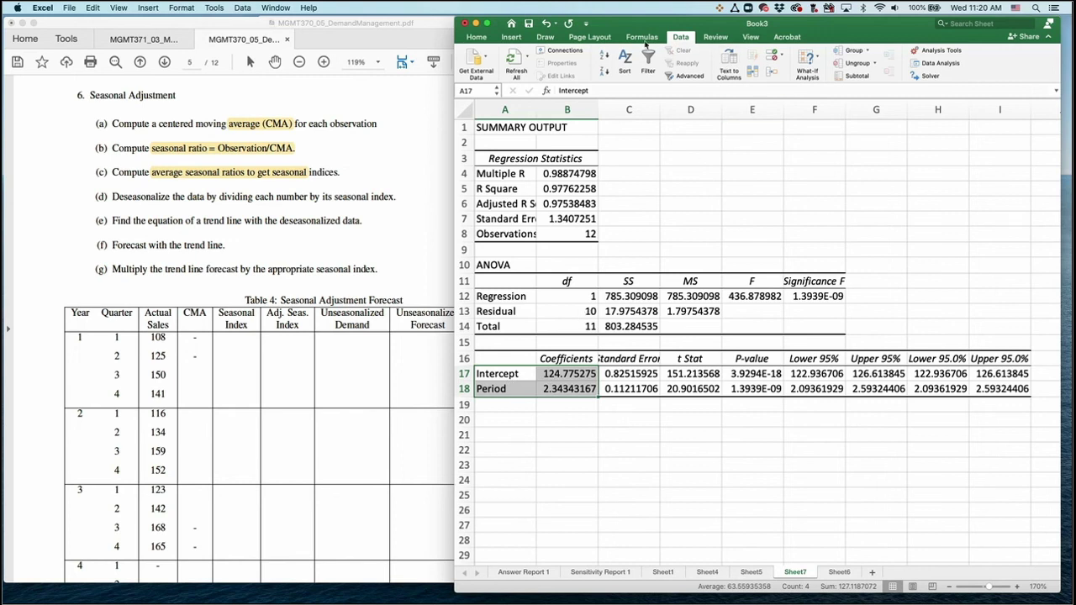
left_click(593, 39)
left_click(642, 37)
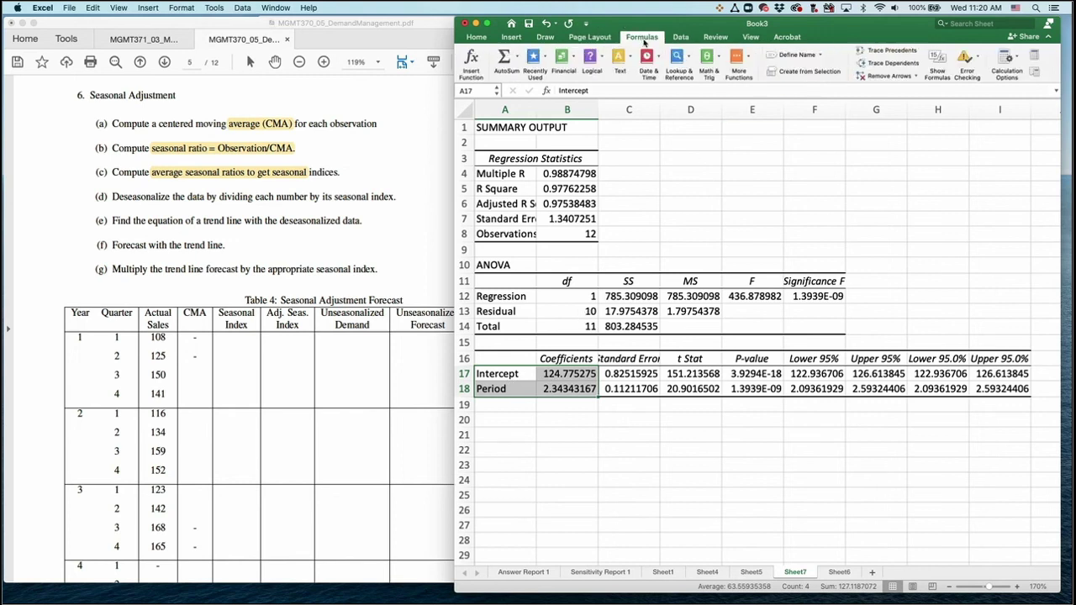
left_click(791, 74)
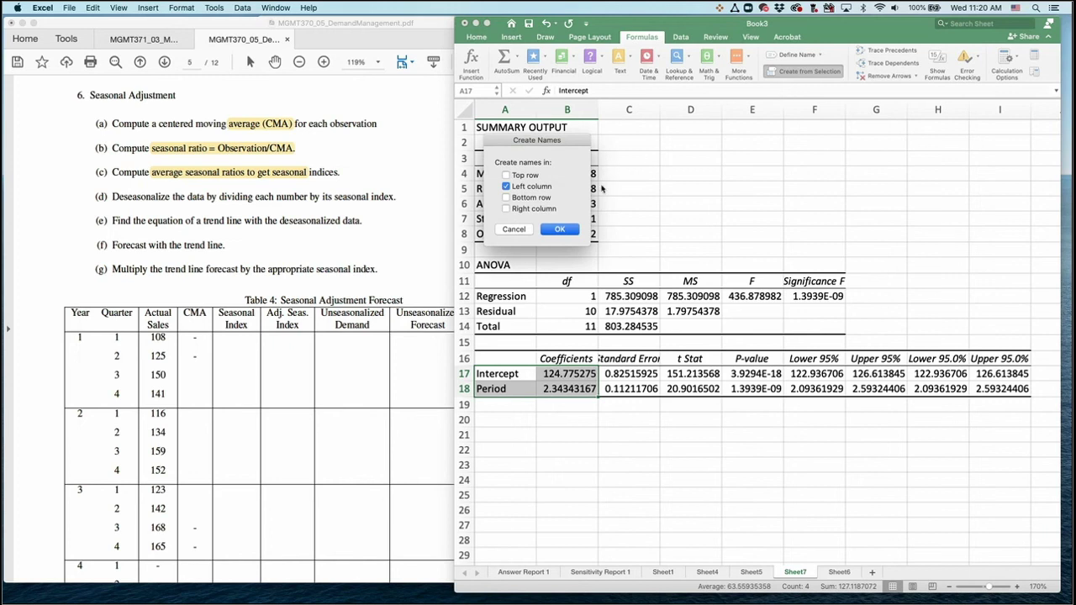
left_click(574, 233)
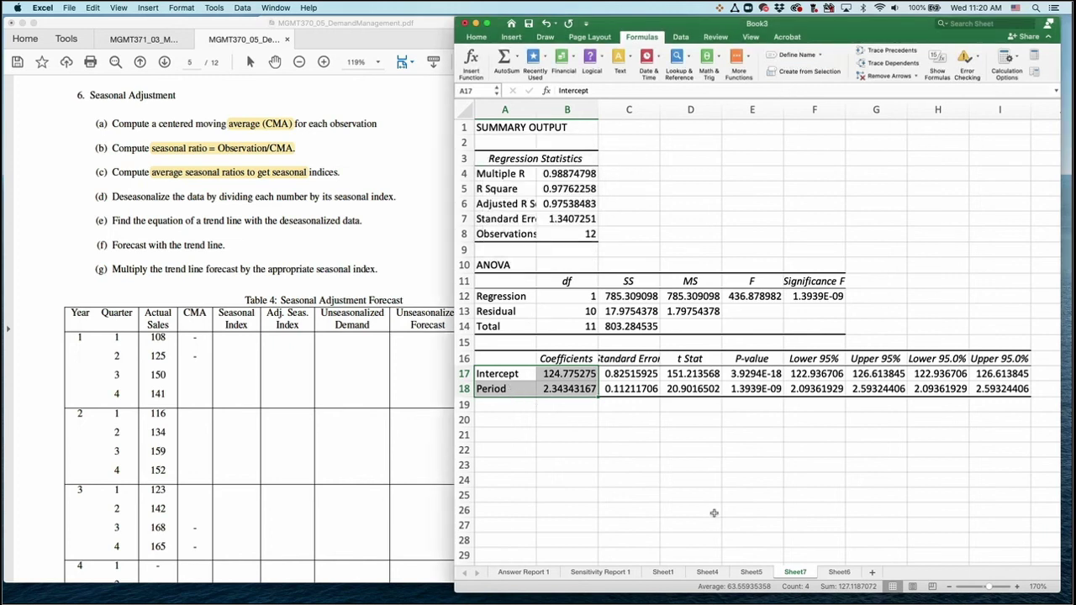
- Enter =Intercept+B2*Period in H2 of Sheet6 and fill it down the Linear Trend column to H17
left_click(839, 572)
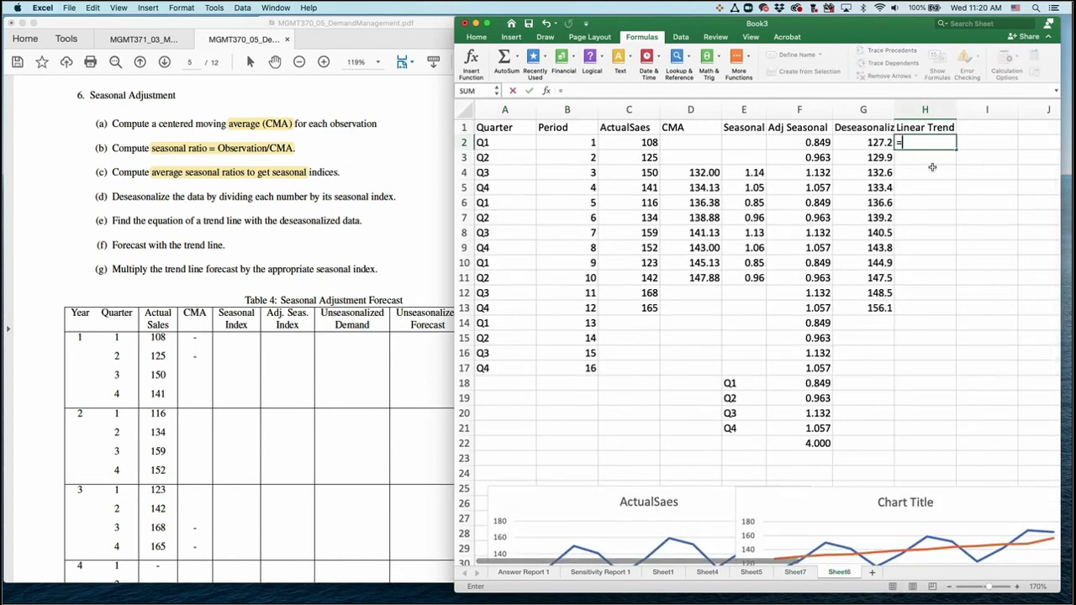
type("=intercept")
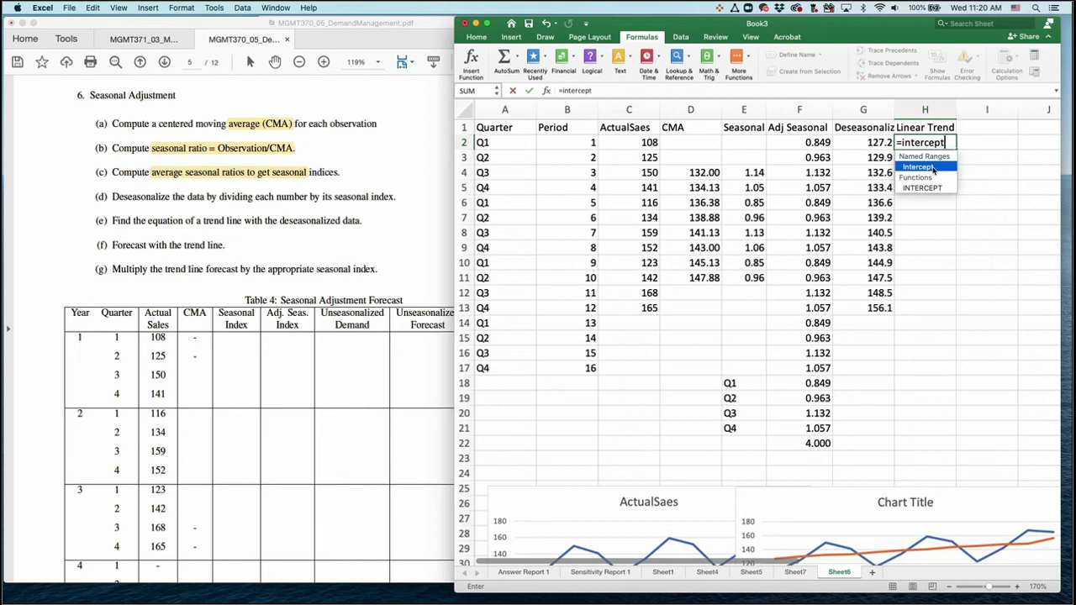
type("+")
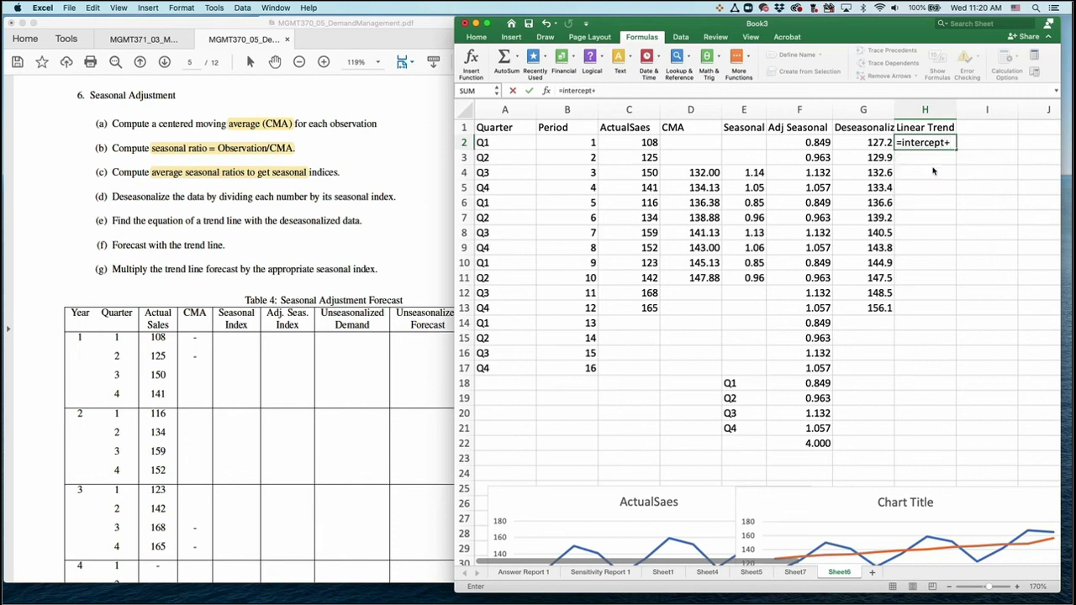
left_click(585, 144)
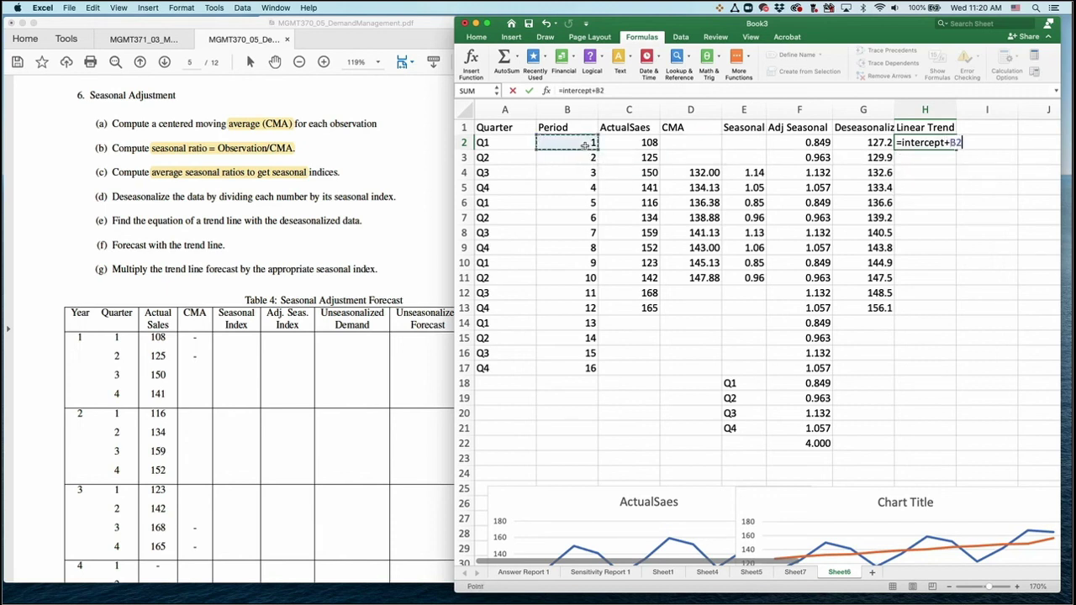
type("*Period")
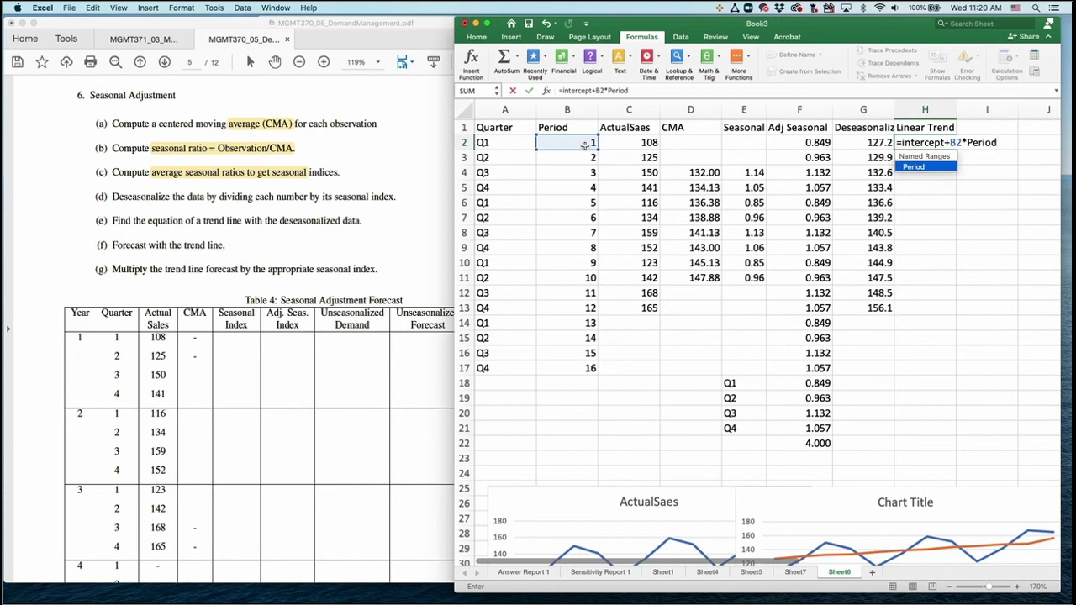
key("Return")
left_click(940, 143)
left_click_drag(956, 148, 952, 381)
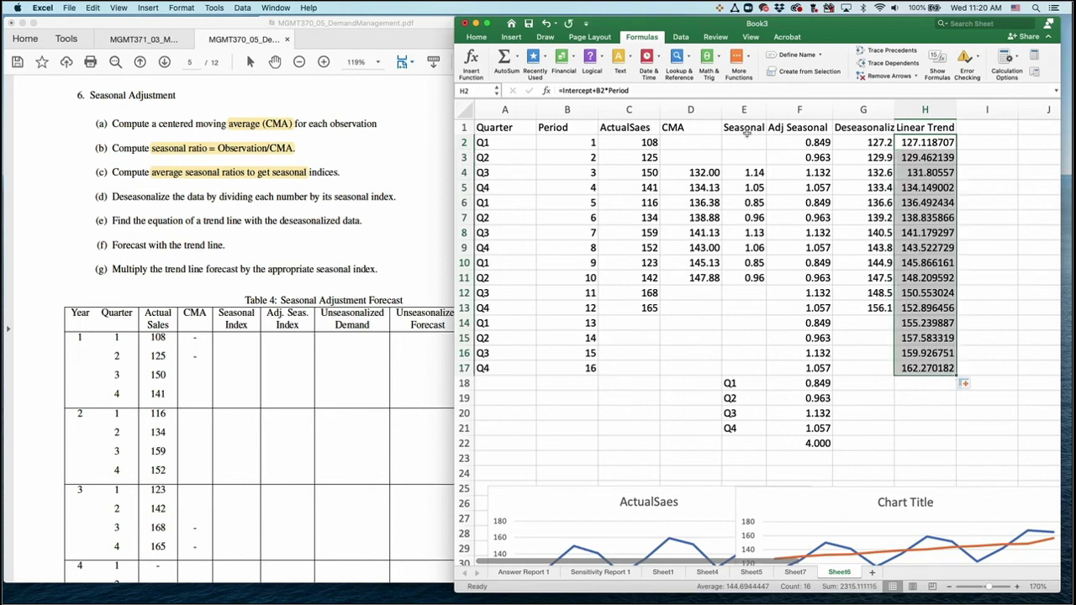
- Format the Linear Trend values in H2:H17 to one decimal place and check the formula in H2
left_click(477, 37)
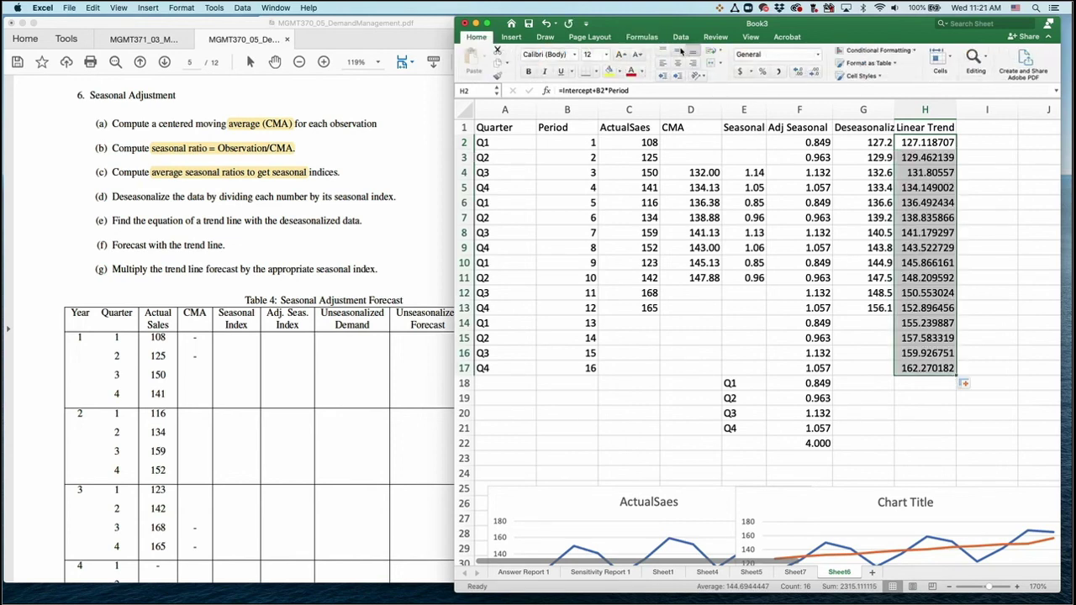
left_click(812, 71)
left_click(812, 72)
left_click(812, 71)
left_click(812, 71)
left_click(812, 71)
left_click(925, 145)
double_click(928, 143)
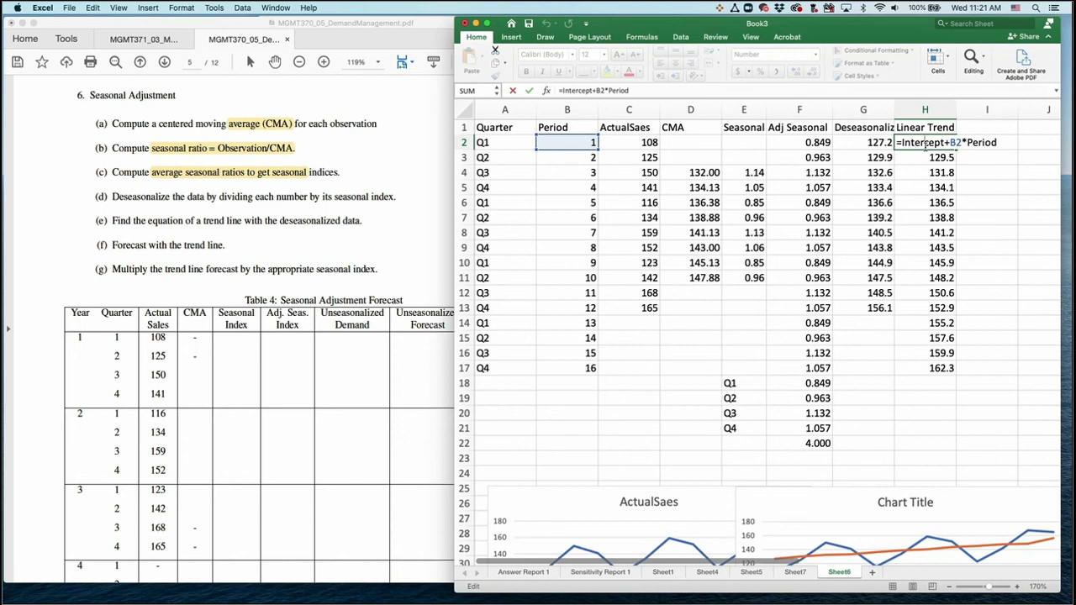
key("Return")
- Label column I in I1 with the heading Forecast
left_click(985, 123)
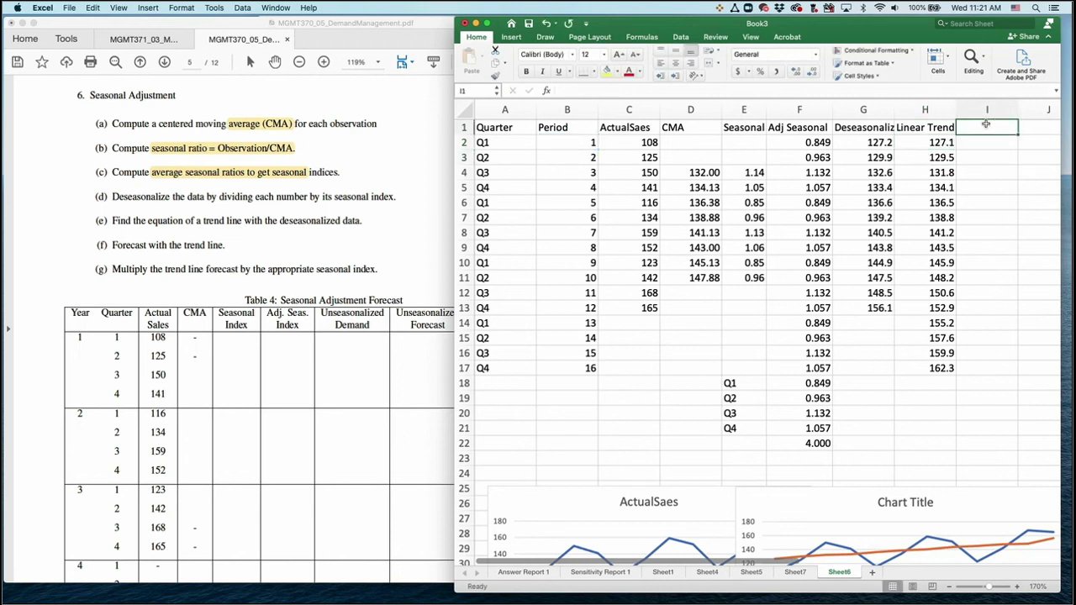
type("Foreca")
key("Return")
- Multiply the linear trend by the adjusted seasonal index with =H2*F2 in I2 and fill it down to I17
type("=H2*")
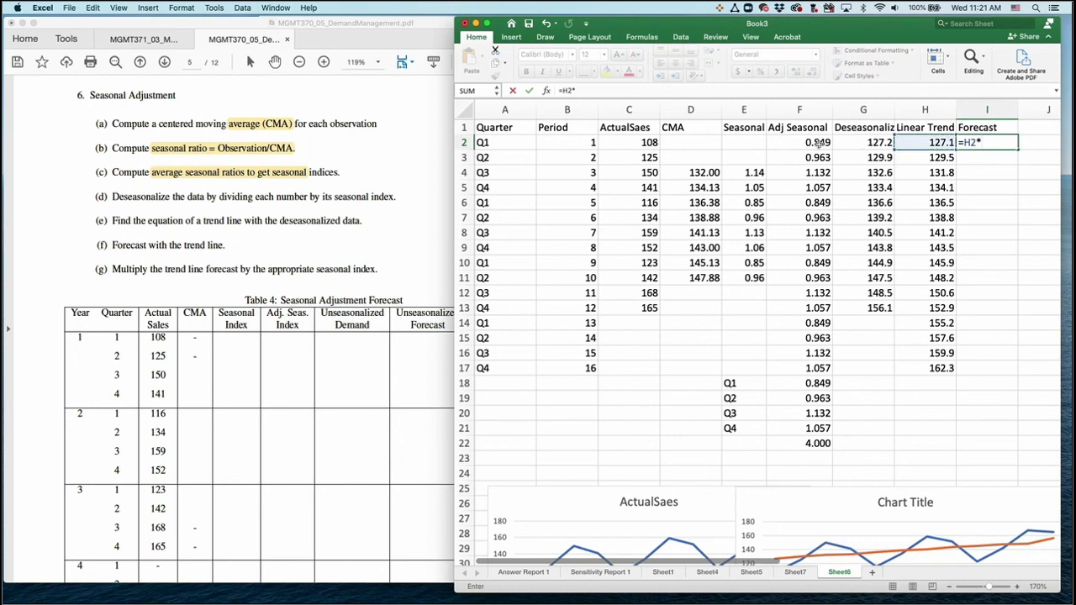
left_click(809, 143)
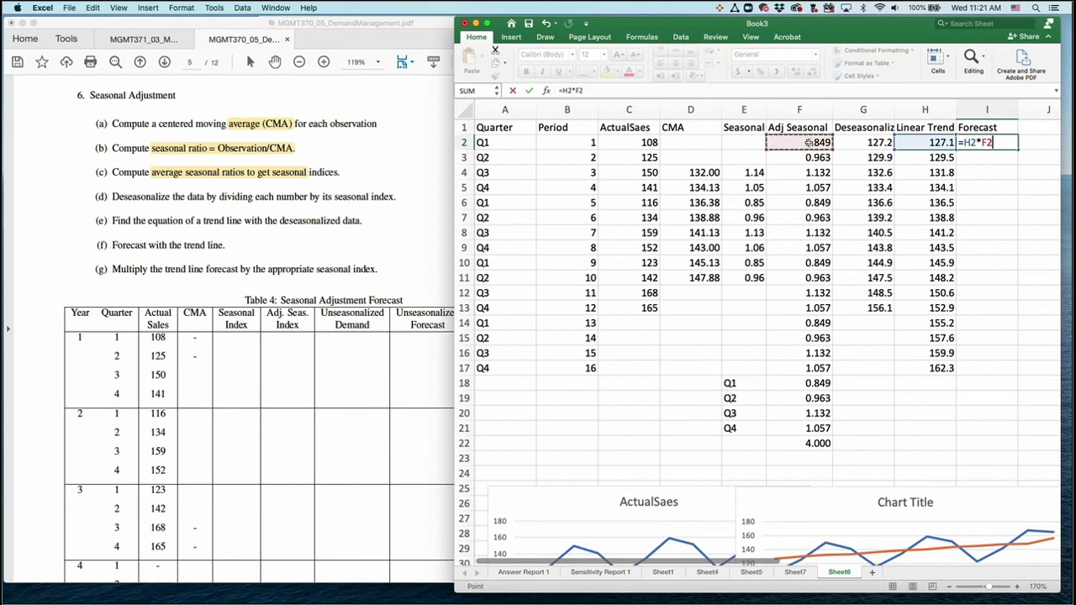
key("Return")
left_click(1002, 142)
left_click_drag(1019, 148, 1015, 370)
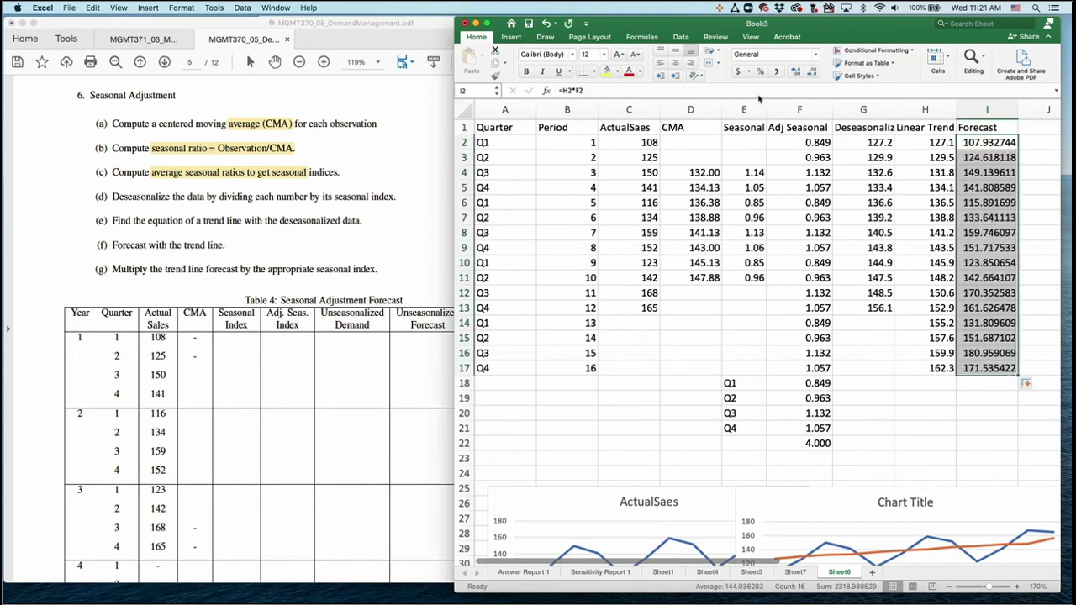
- Format the Forecast values in I2:I17 to two decimal places
left_click(812, 73)
left_click(813, 73)
left_click(812, 72)
left_click(812, 72)
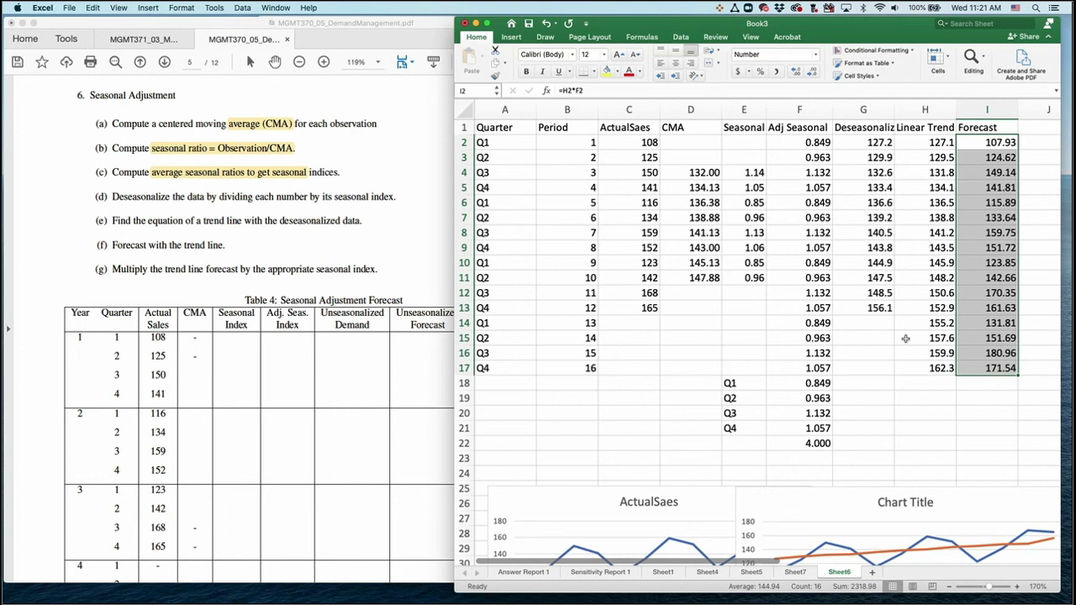
left_click(904, 386)
- Insert a 2-D line chart of C1:C13 and H1:I17, and stretch it vertically to span about rows 4 to 27
left_click_drag(637, 129, 644, 309)
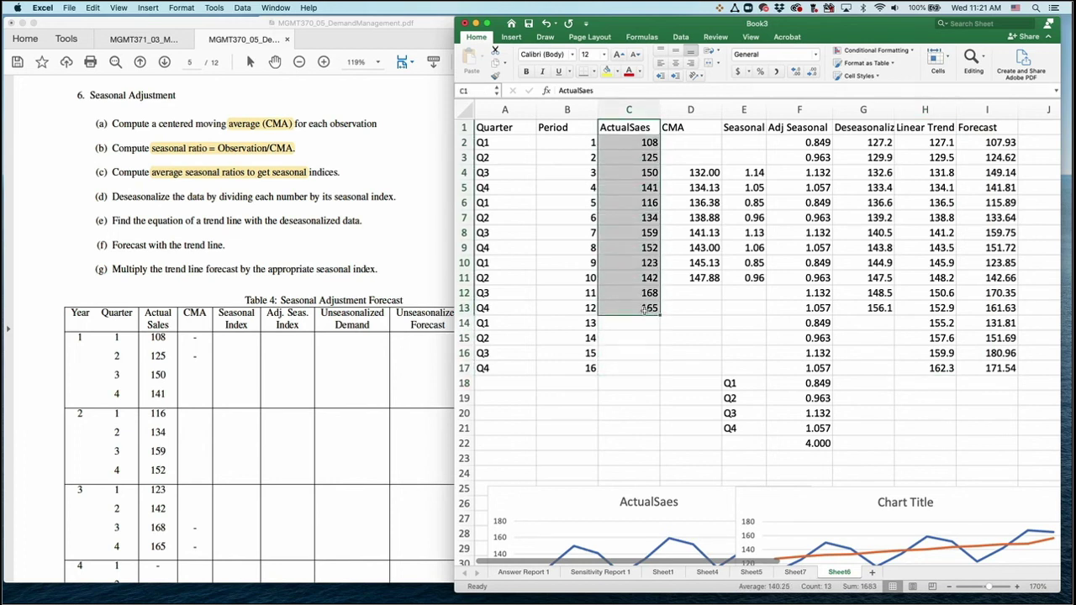
left_click_drag(924, 127, 976, 368, "super")
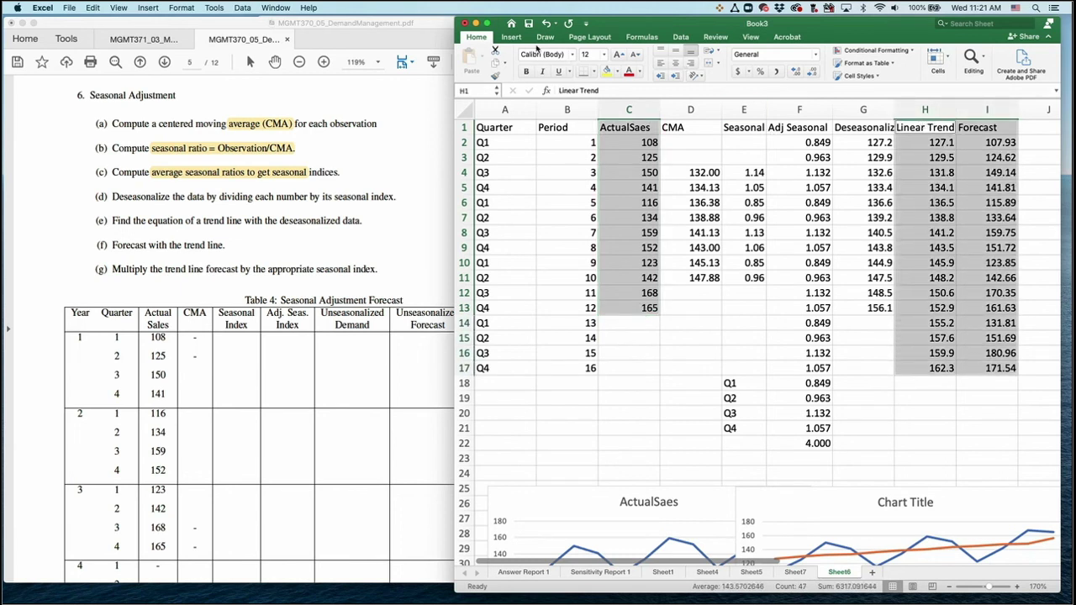
left_click(511, 37)
left_click(668, 62)
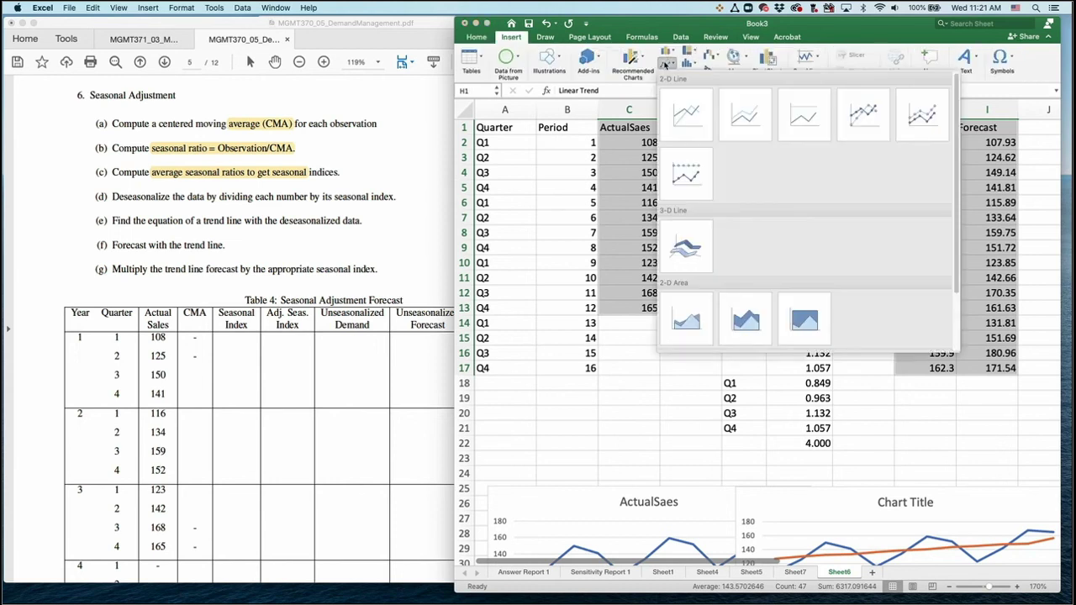
left_click(687, 114)
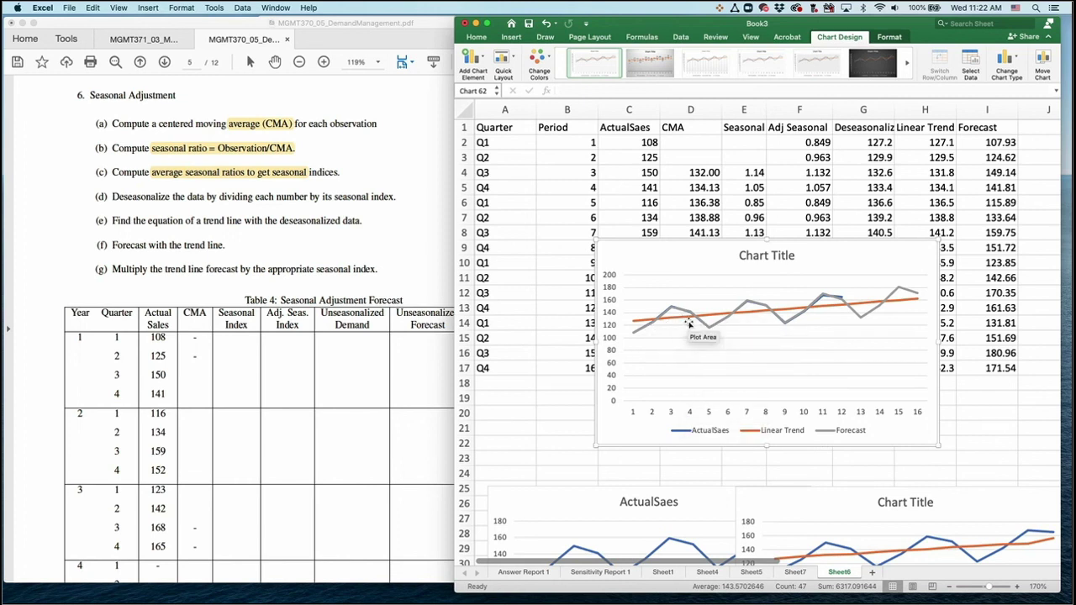
left_click_drag(766, 242, 767, 168)
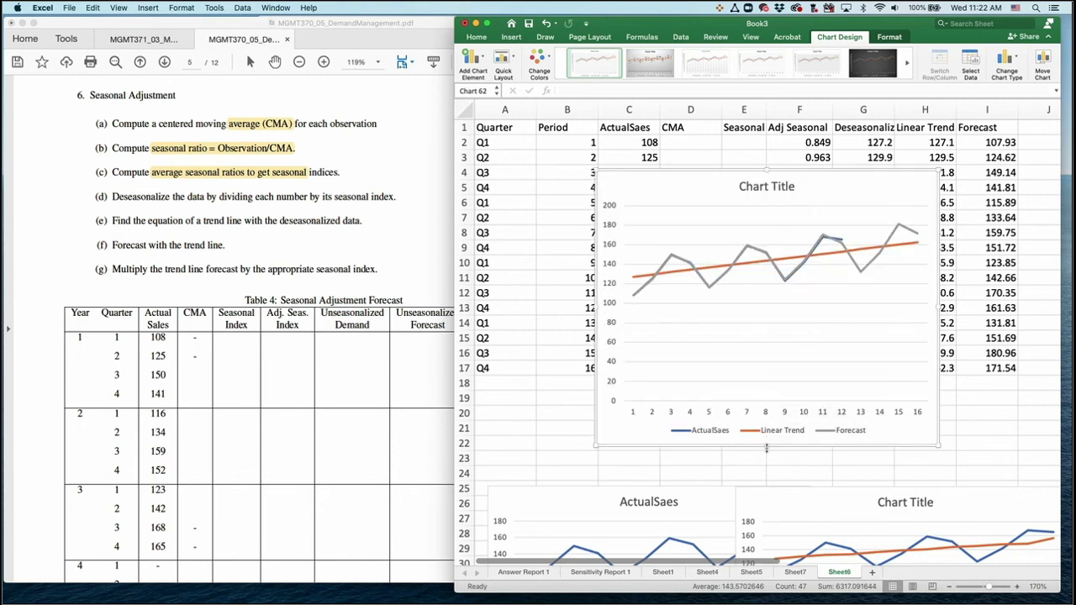
left_click_drag(766, 447, 767, 528)
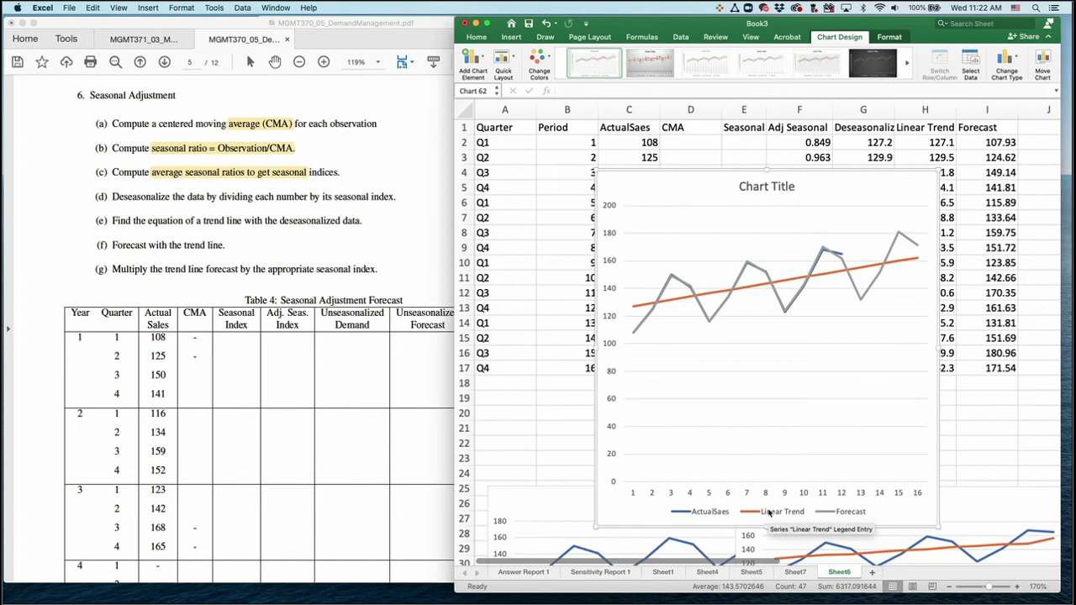